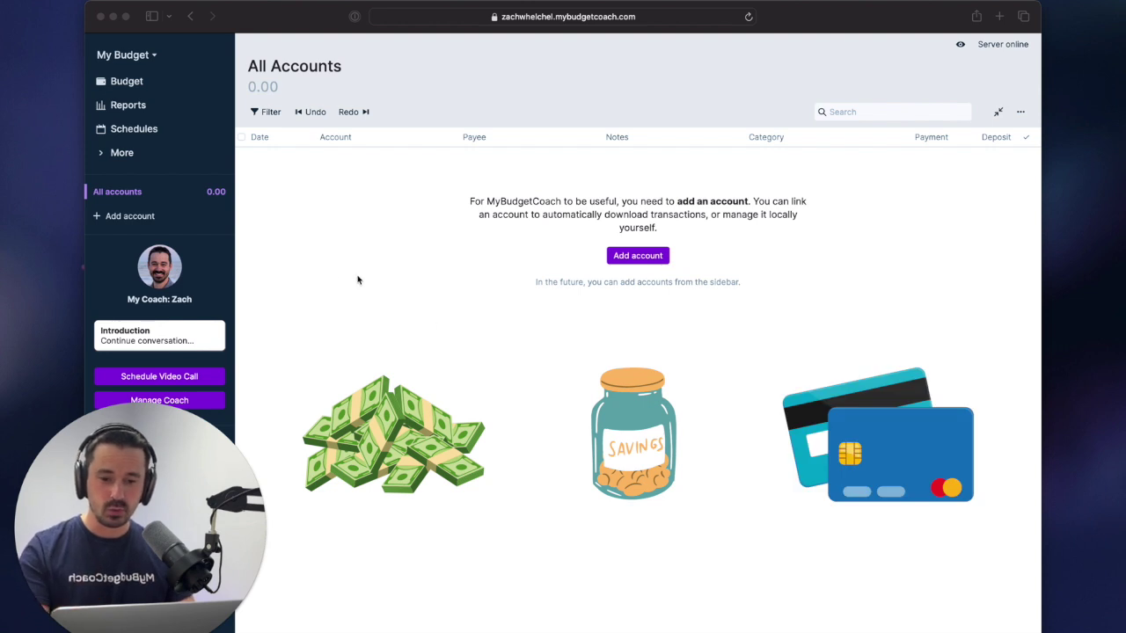
- Create a local account named Checking of type For Budget: Checking with a balance of 2000
{"action": "left_click", "coordinate": [163, 220]}
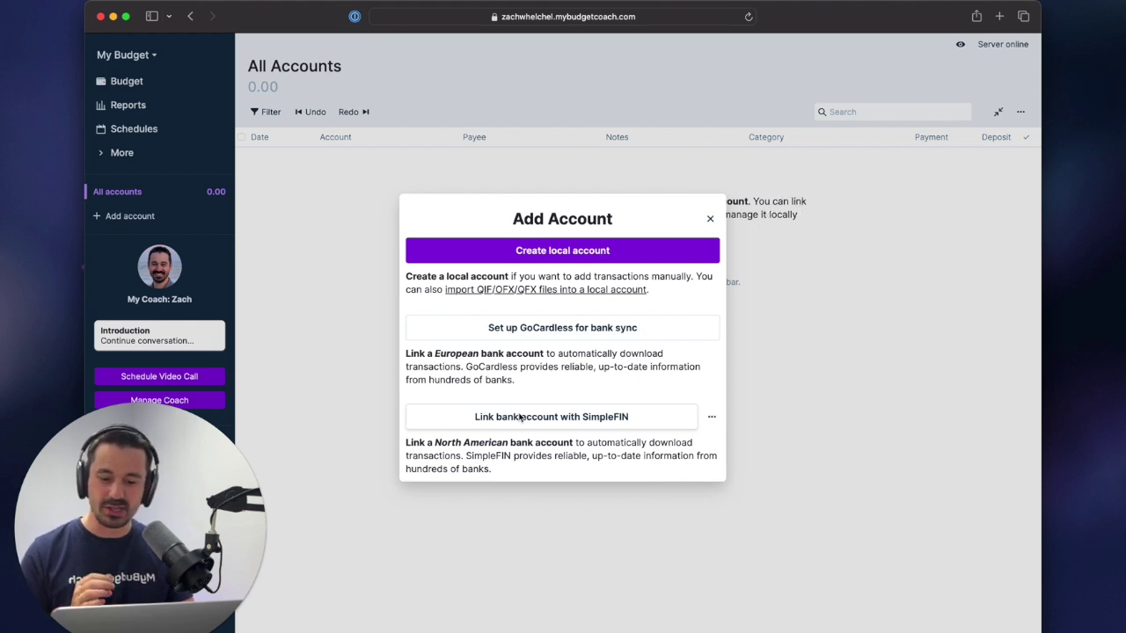
{"action": "left_click", "coordinate": [562, 251]}
{"action": "type", "text": "Checking"}
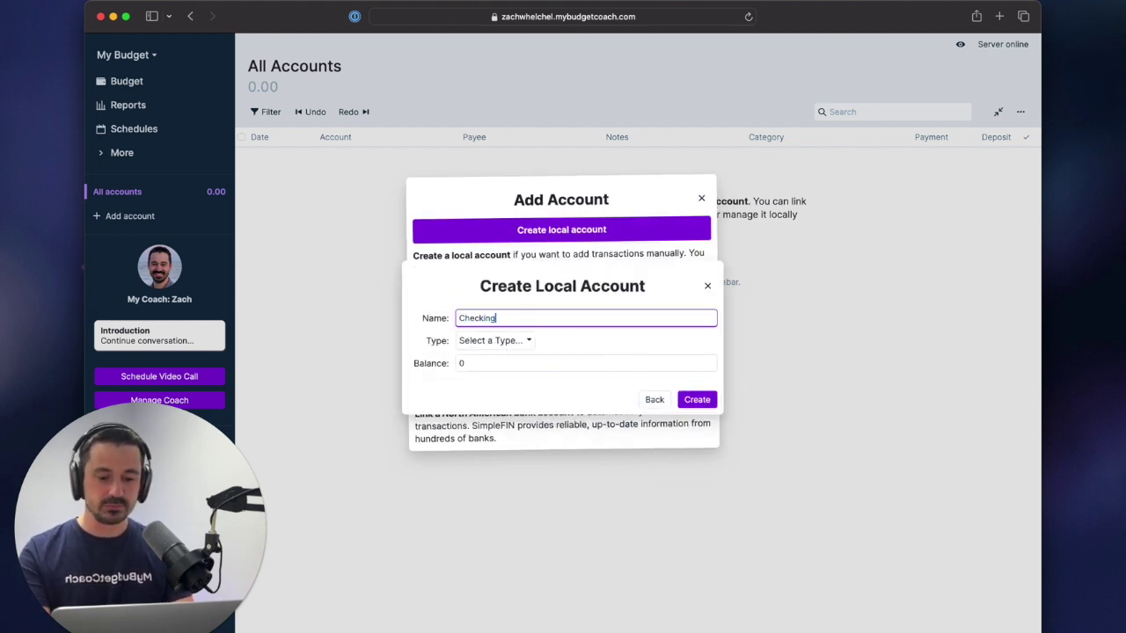
{"action": "left_click", "coordinate": [498, 341]}
{"action": "left_click", "coordinate": [492, 374]}
{"action": "type", "text": "2,00"}
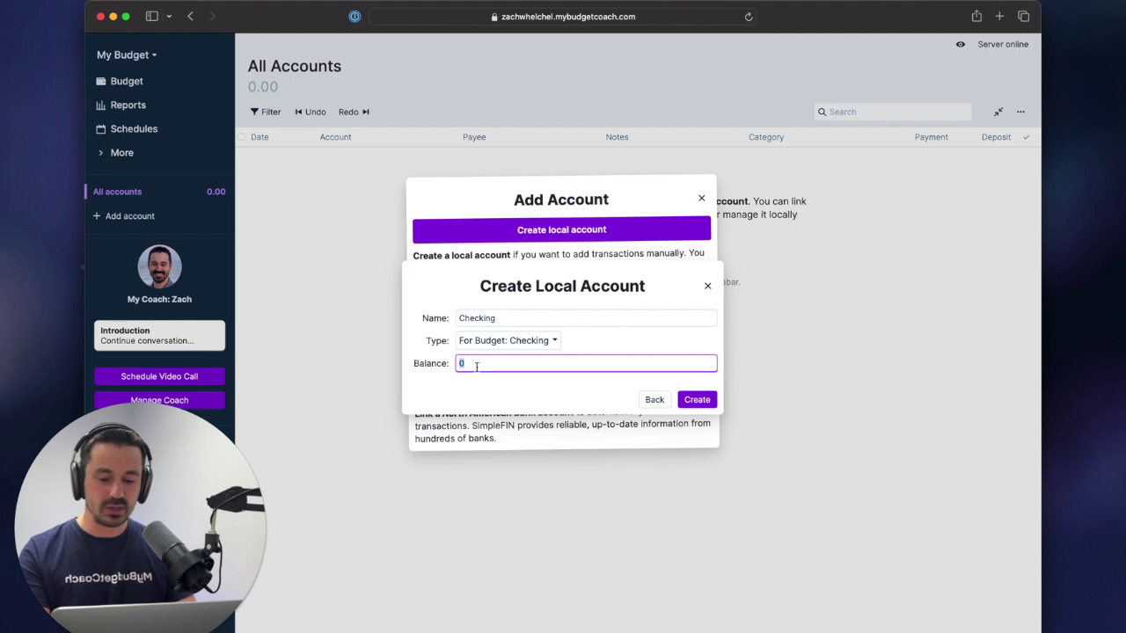
{"action": "type", "text": "000"}
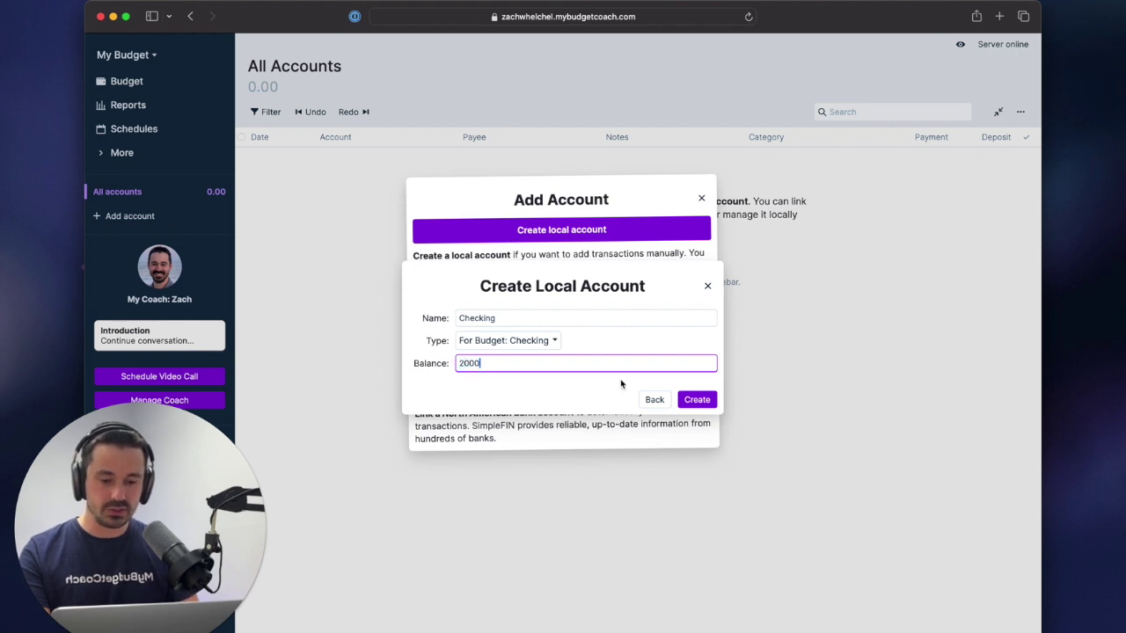
{"action": "left_click", "coordinate": [697, 399]}
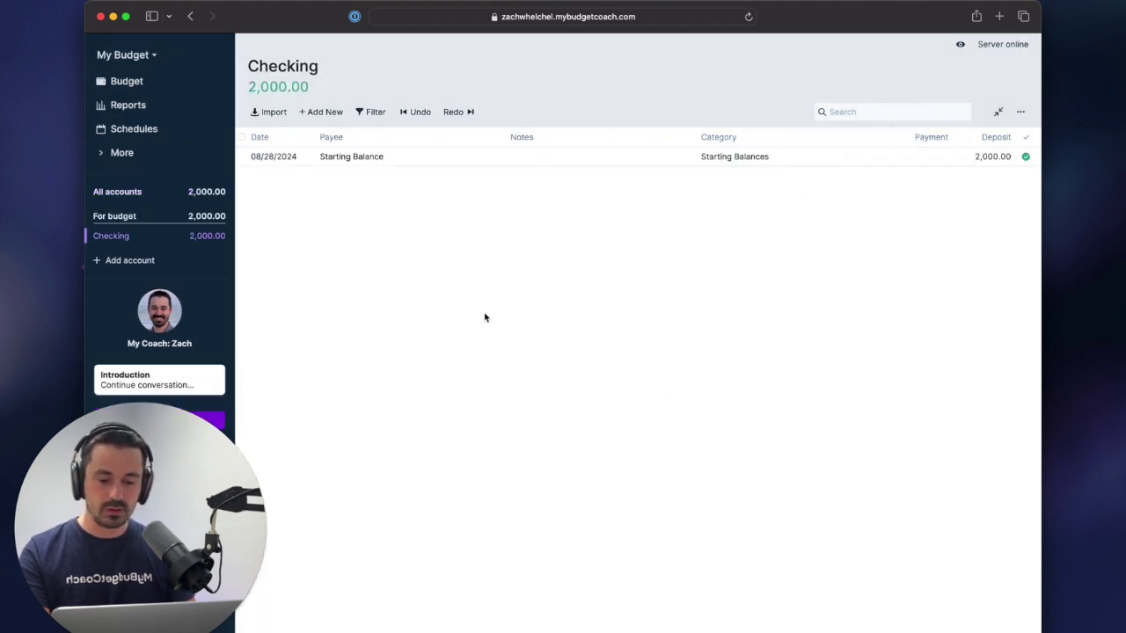
- Add a local account named Savings of type For Budget: Savings with a balance of 5000
{"action": "left_click", "coordinate": [161, 260]}
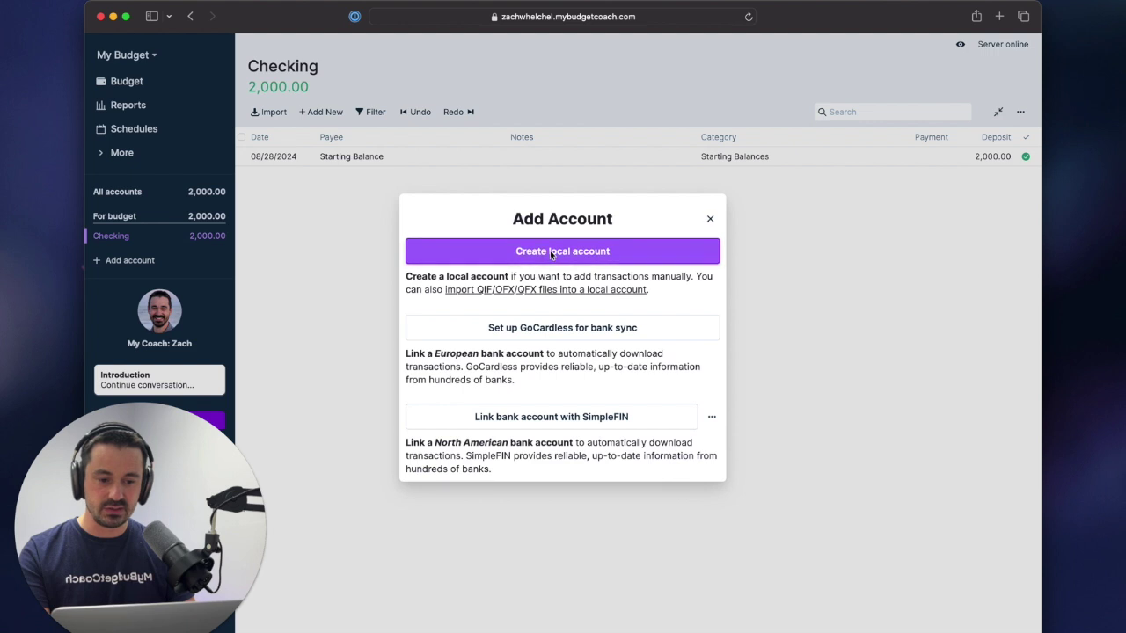
{"action": "left_click", "coordinate": [533, 251]}
{"action": "left_click", "coordinate": [497, 340]}
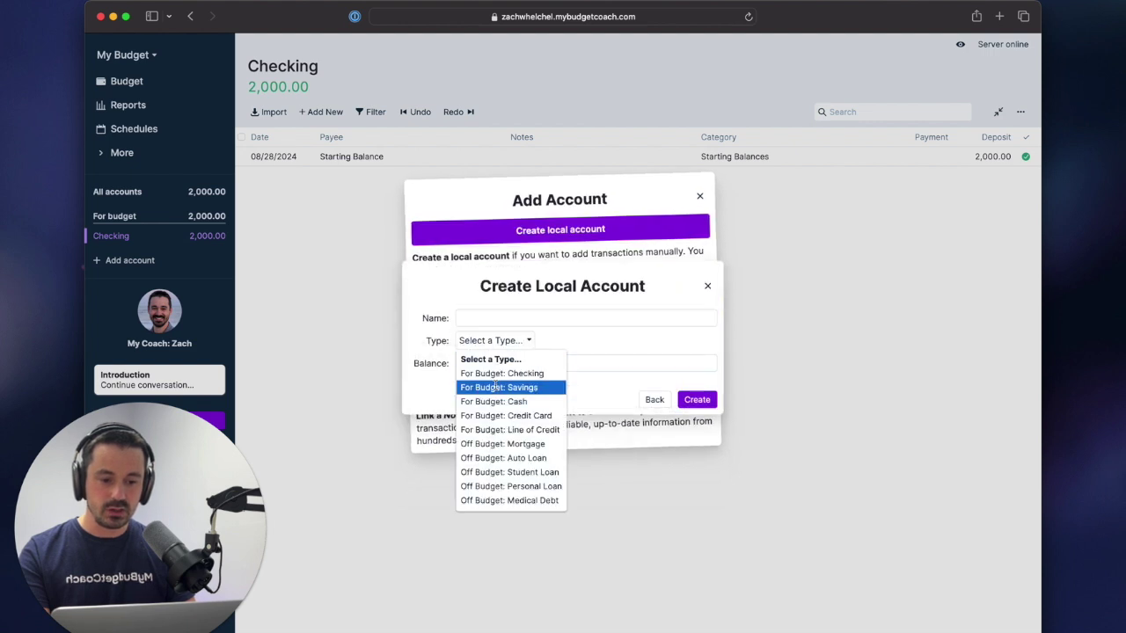
{"action": "left_click", "coordinate": [496, 387]}
{"action": "left_click", "coordinate": [480, 318]}
{"action": "type", "text": "Savings"}
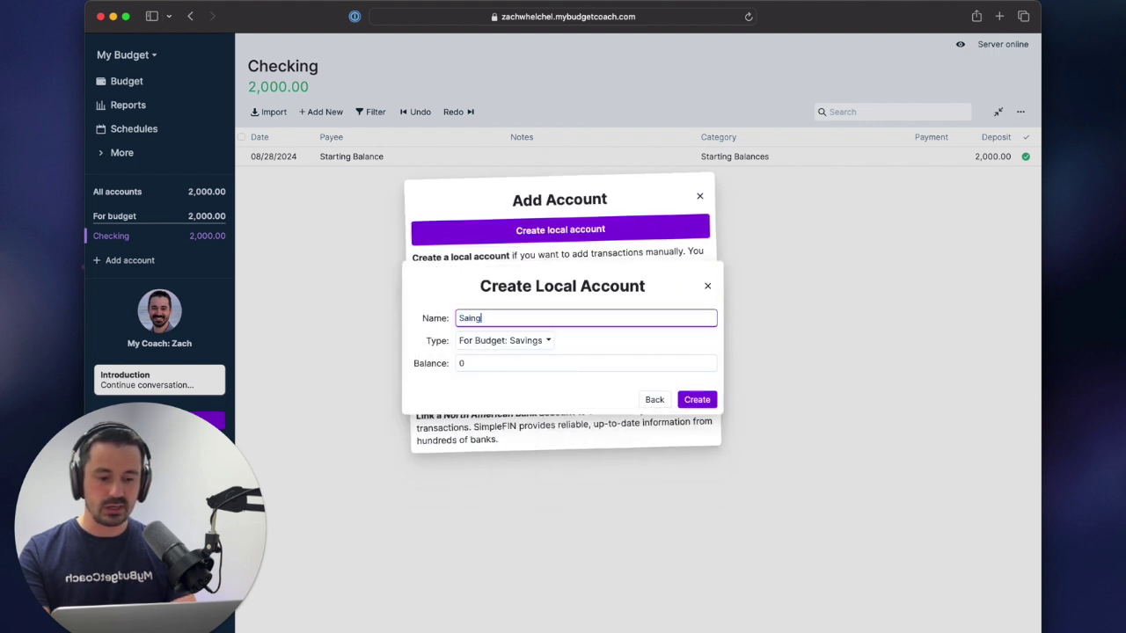
{"action": "left_click", "coordinate": [478, 360]}
{"action": "type", "text": "5000"}
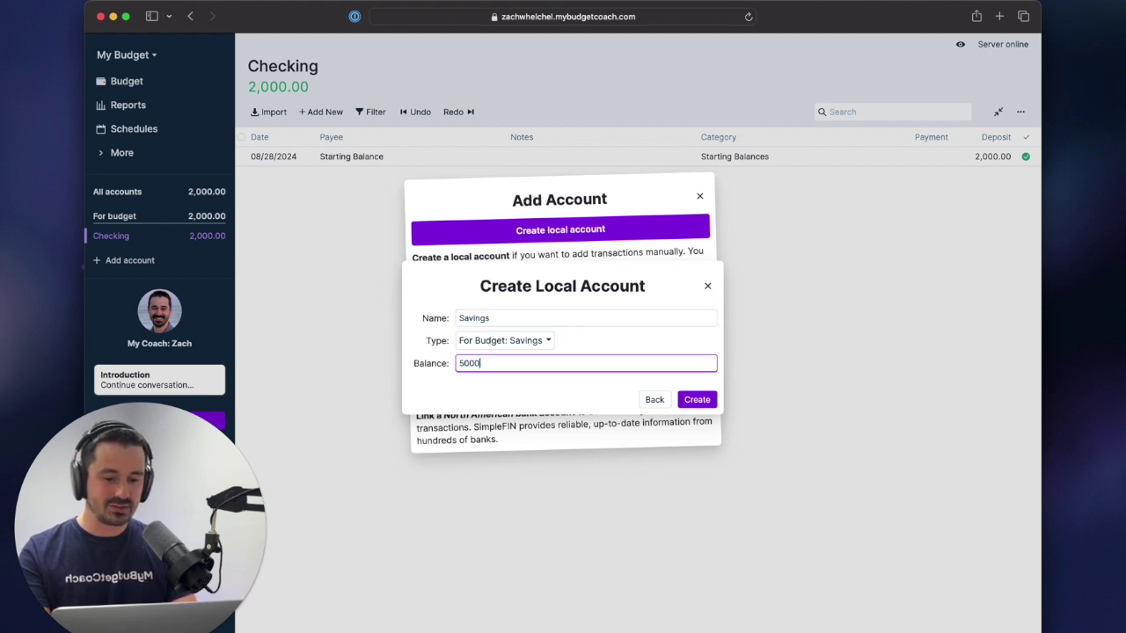
{"action": "left_click", "coordinate": [697, 400]}
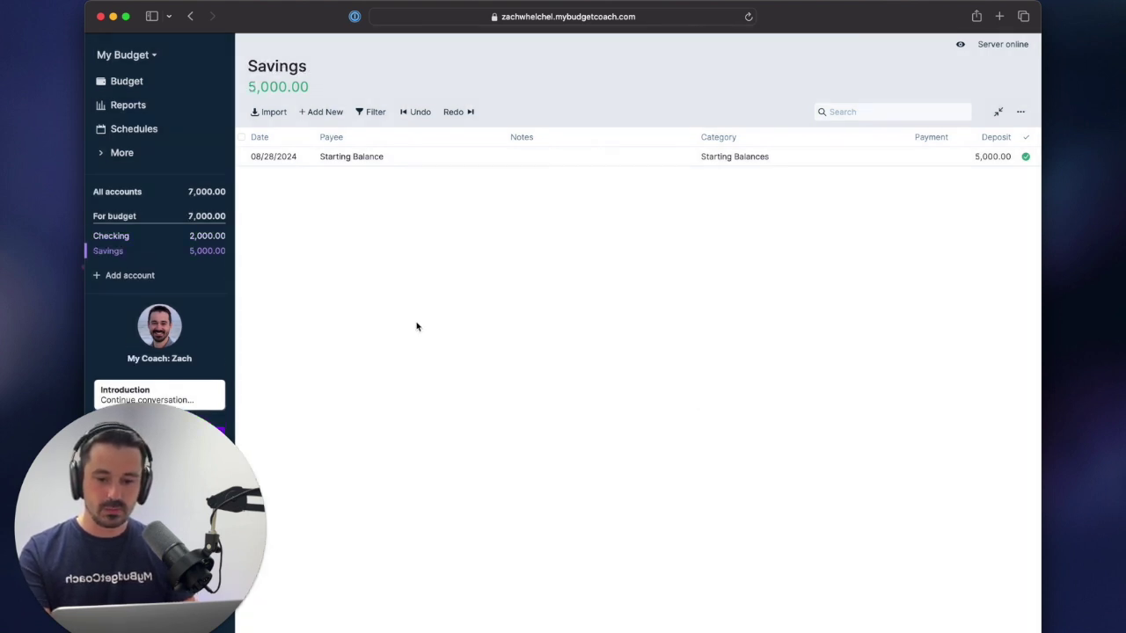
- Add a local account named Credit Card 1 of type For Budget: Credit Card with a balance of 500
{"action": "left_click", "coordinate": [196, 277]}
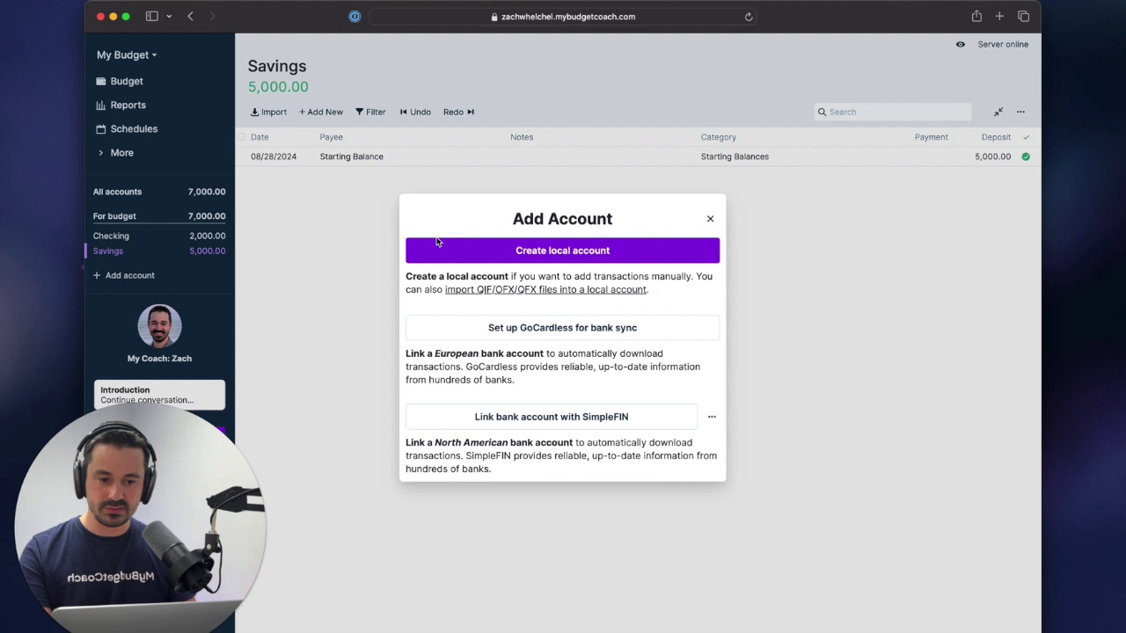
{"action": "left_click", "coordinate": [539, 251]}
{"action": "left_click", "coordinate": [499, 343]}
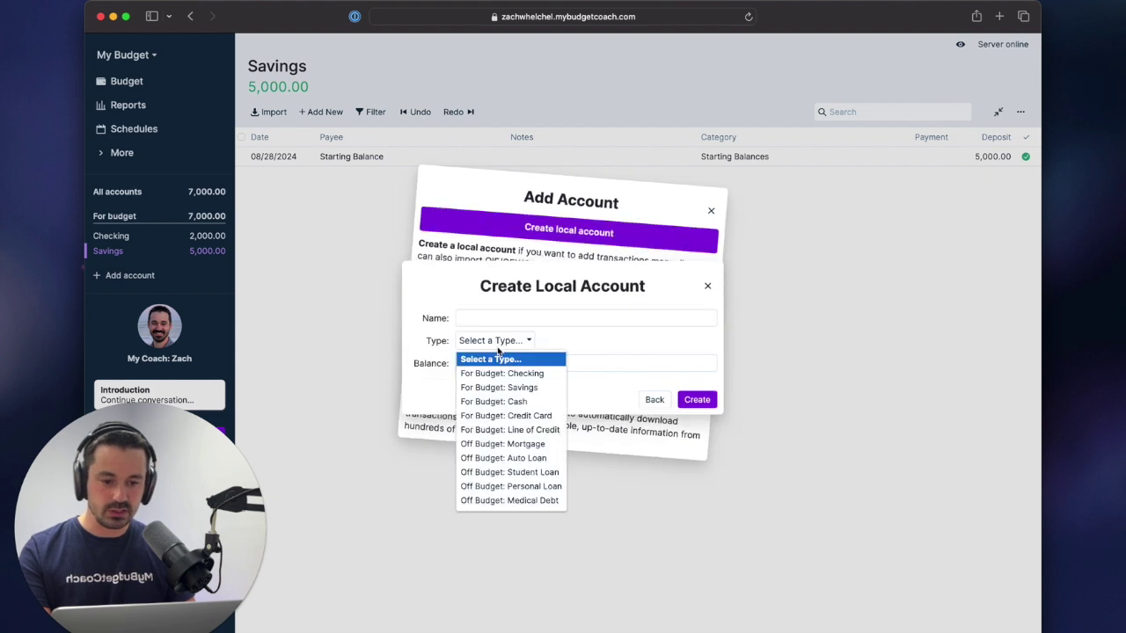
{"action": "left_click", "coordinate": [499, 415]}
{"action": "left_click", "coordinate": [490, 317]}
{"action": "type", "text": "Cre"}
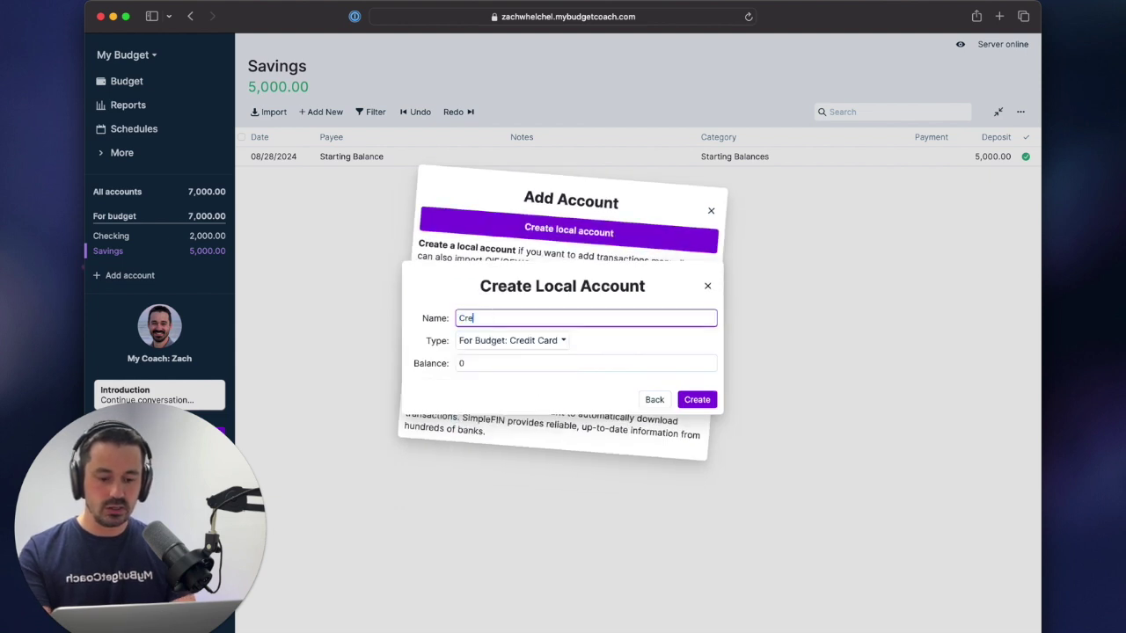
{"action": "type", "text": "dit Card 1"}
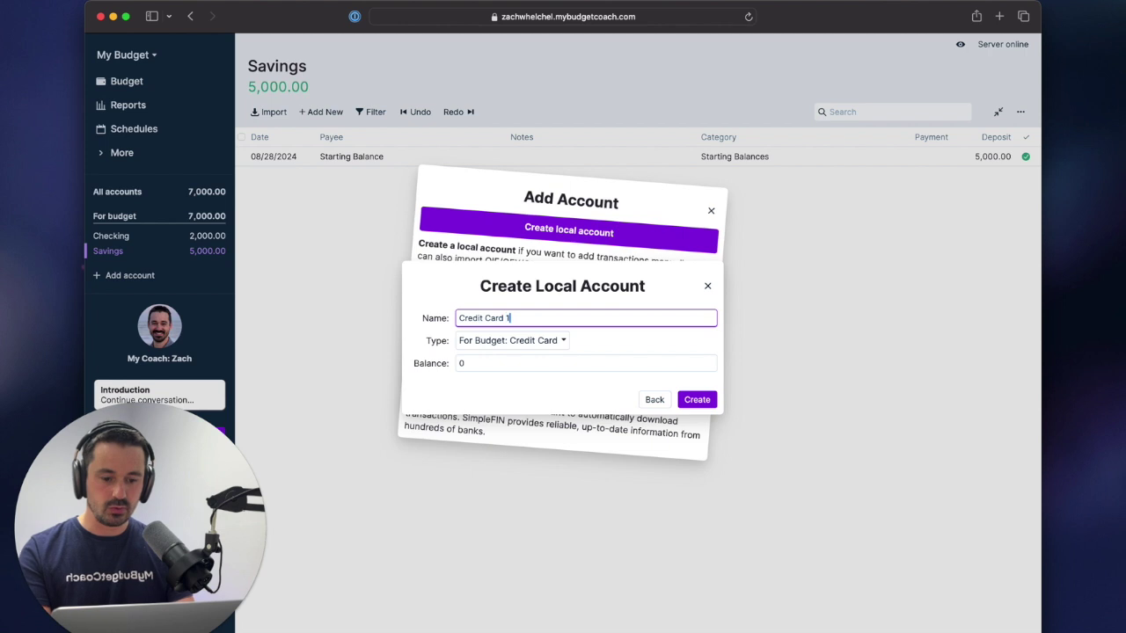
{"action": "left_click", "coordinate": [476, 364]}
{"action": "type", "text": "500"}
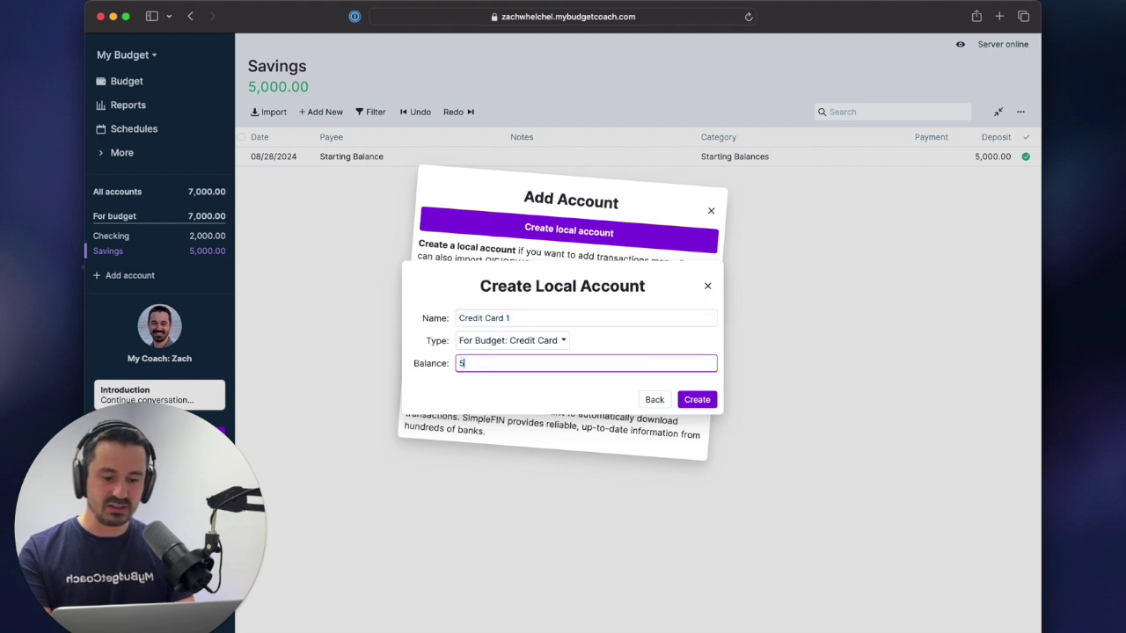
{"action": "left_click", "coordinate": [688, 401]}
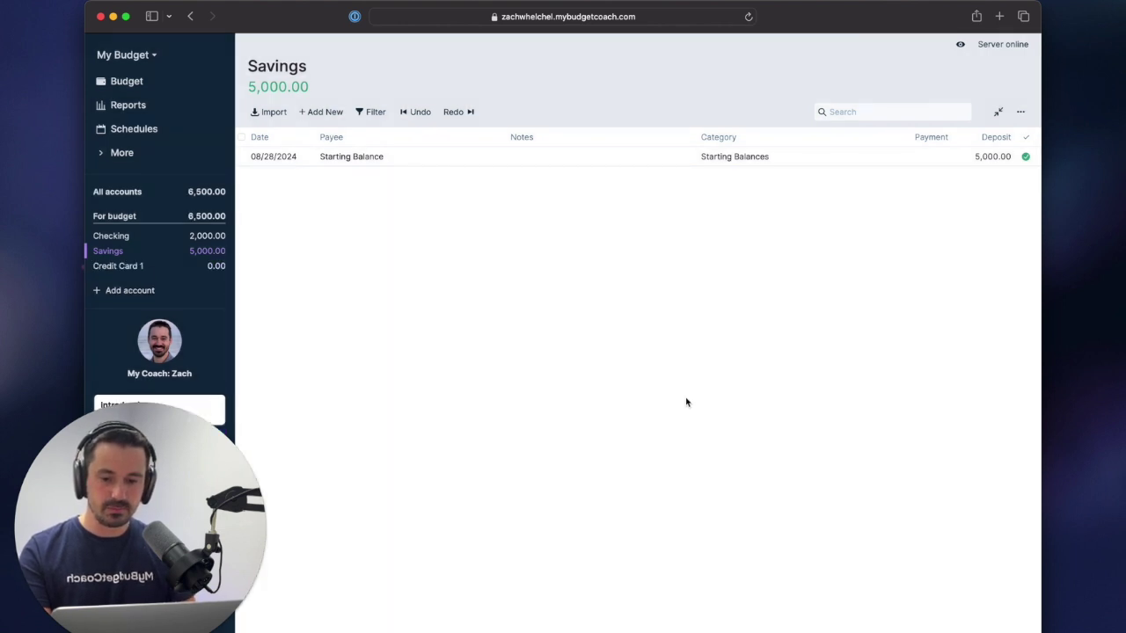
- Add a local account named Credit Card 2 of type For Budget: Credit Card with a balance of 750
{"action": "left_click", "coordinate": [170, 300]}
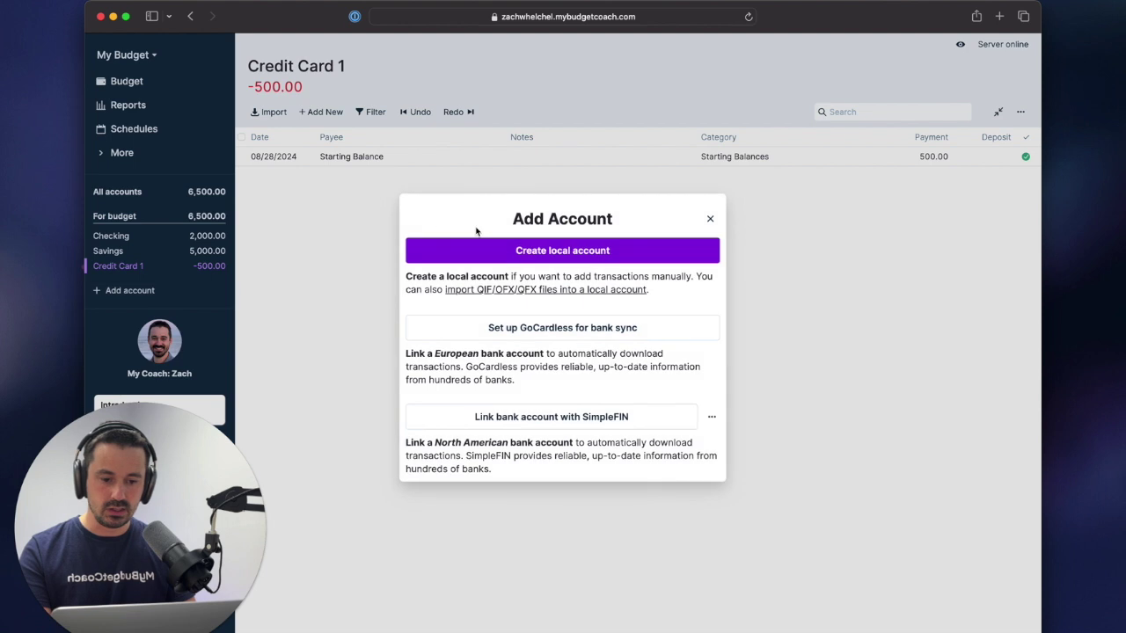
{"action": "left_click", "coordinate": [542, 254]}
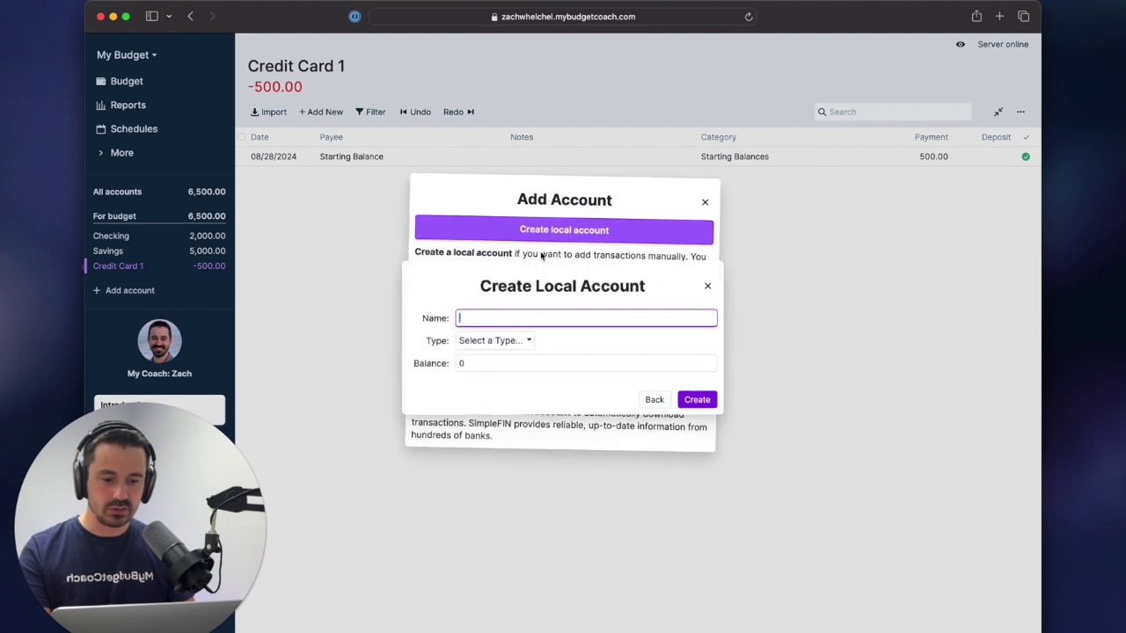
{"action": "left_click", "coordinate": [499, 340]}
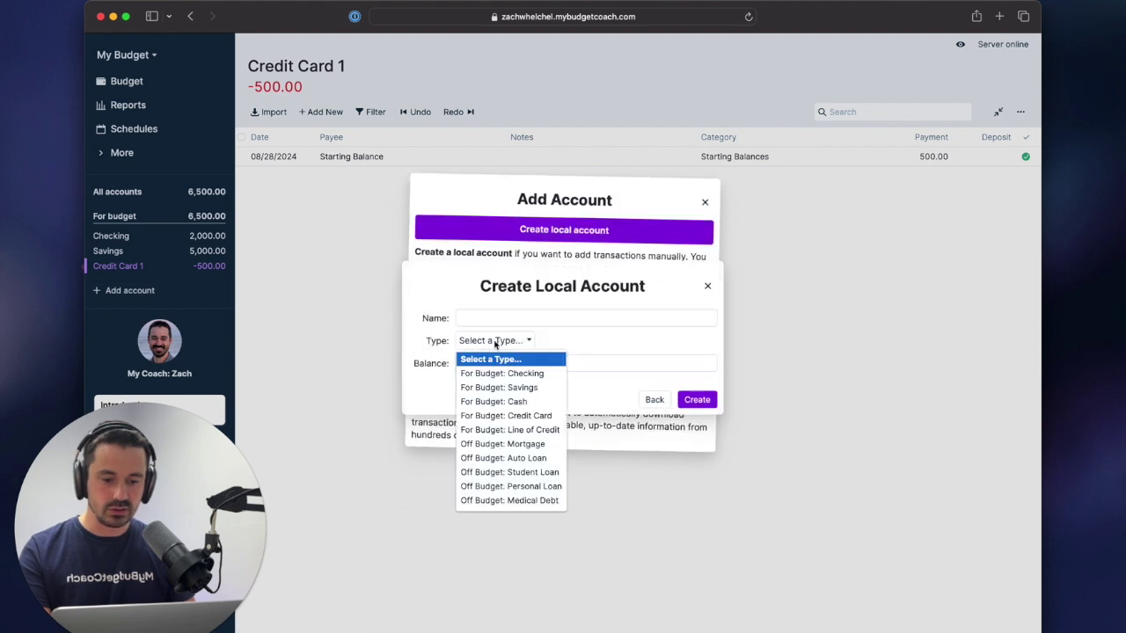
{"action": "left_click", "coordinate": [506, 415]}
{"action": "left_click", "coordinate": [485, 320]}
{"action": "type", "text": "Cre"}
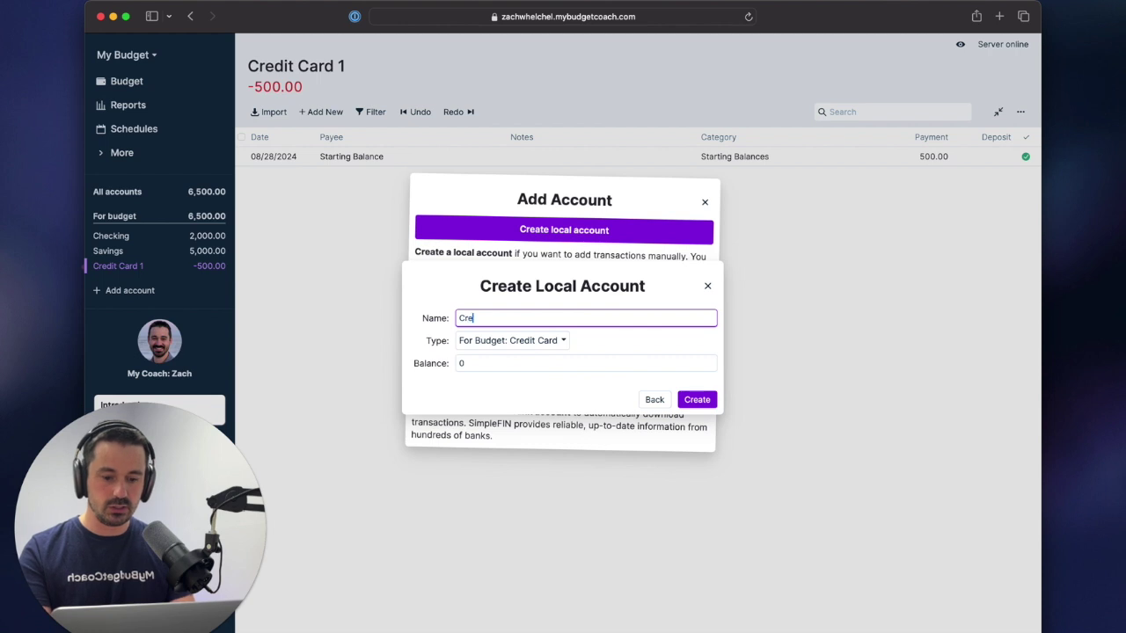
{"action": "type", "text": "dit Card 2"}
{"action": "left_click", "coordinate": [470, 365]}
{"action": "type", "text": "750"}
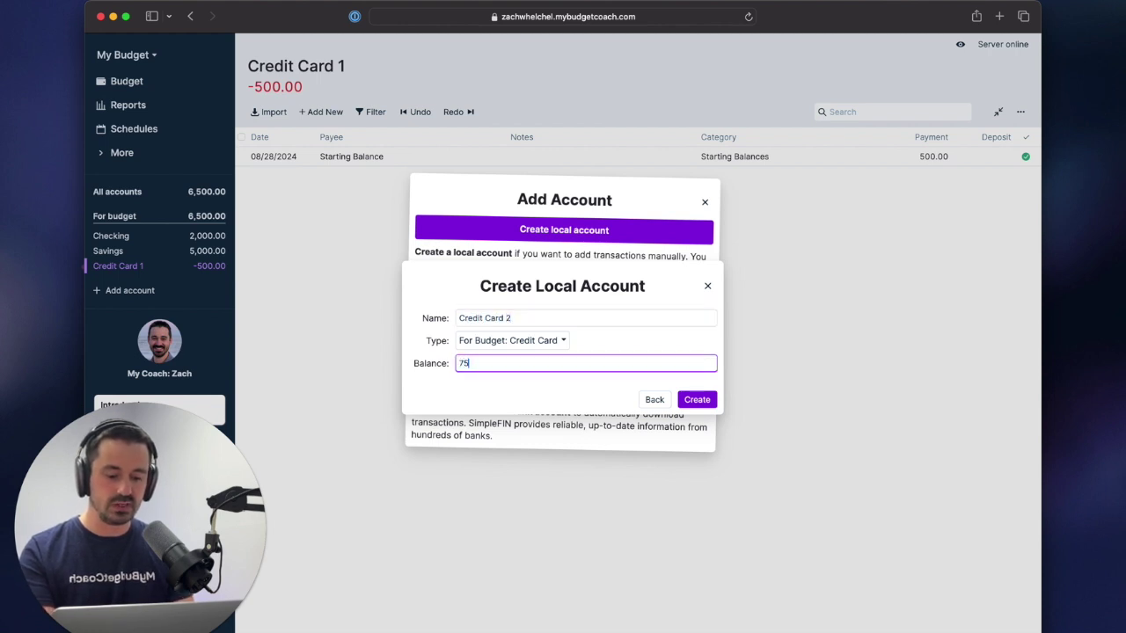
{"action": "left_click", "coordinate": [709, 400]}
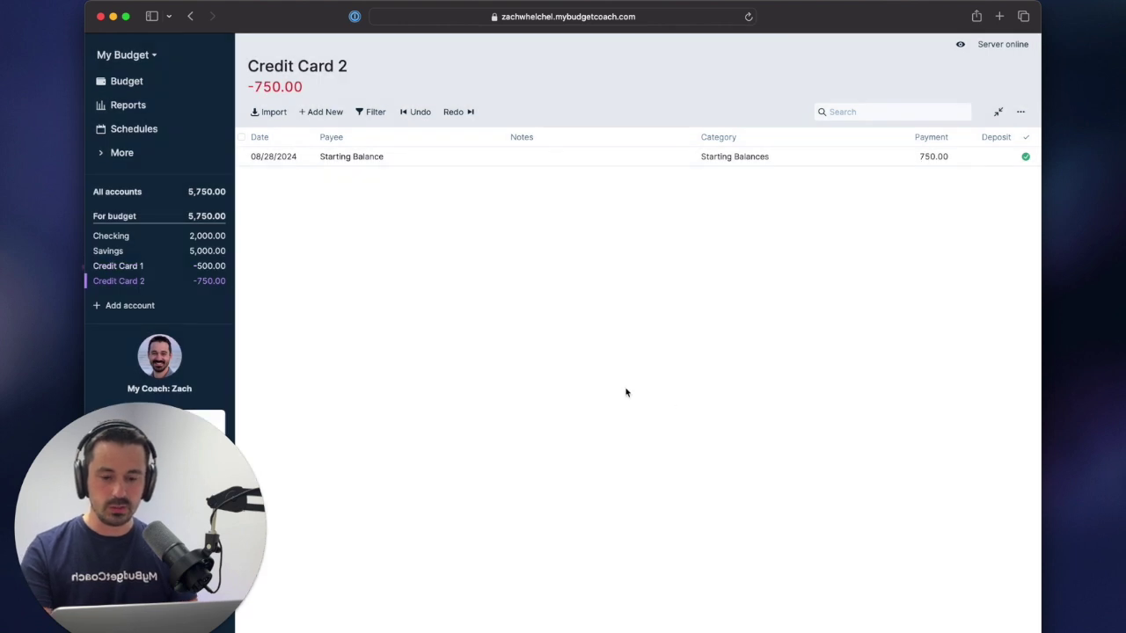
- View the Checking account's transactions and open the August budget
{"action": "left_click", "coordinate": [166, 240]}
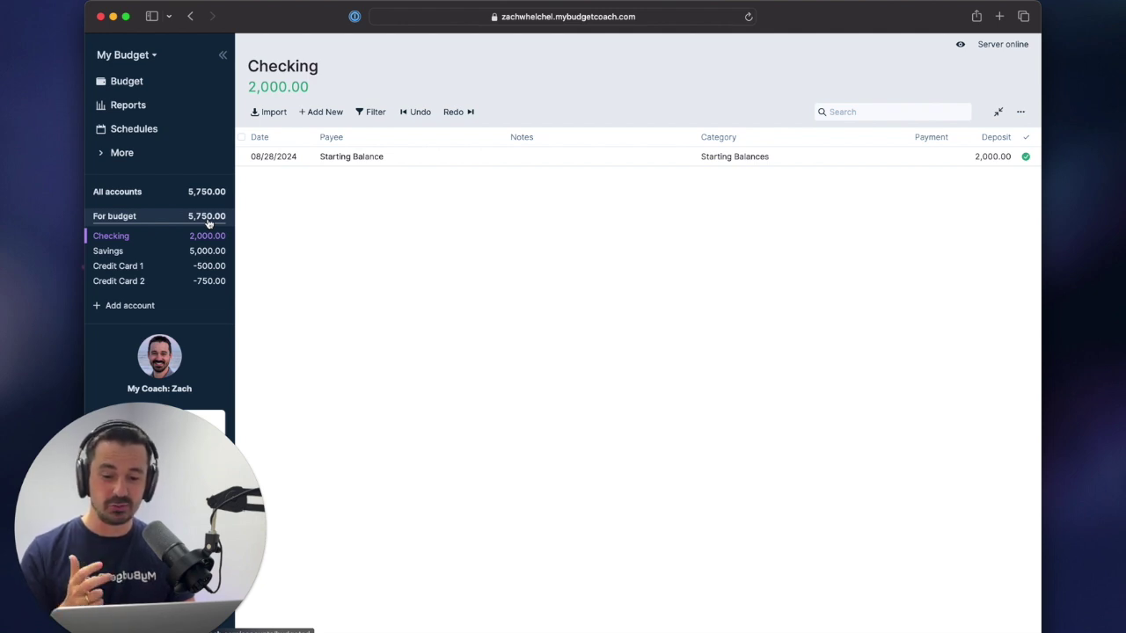
{"action": "left_click", "coordinate": [164, 86]}
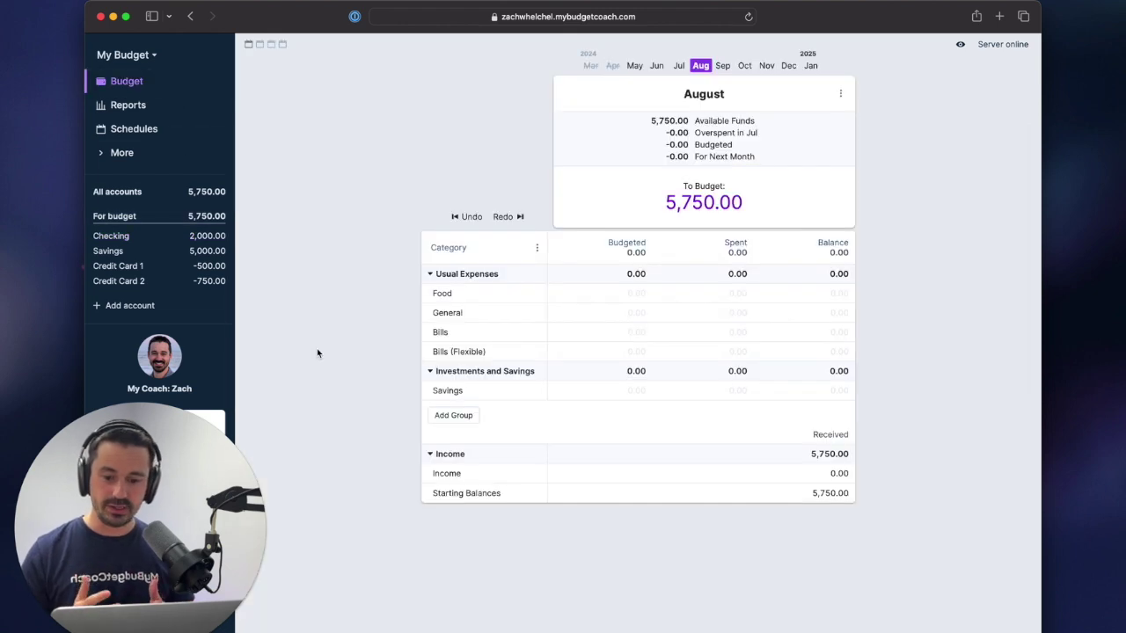
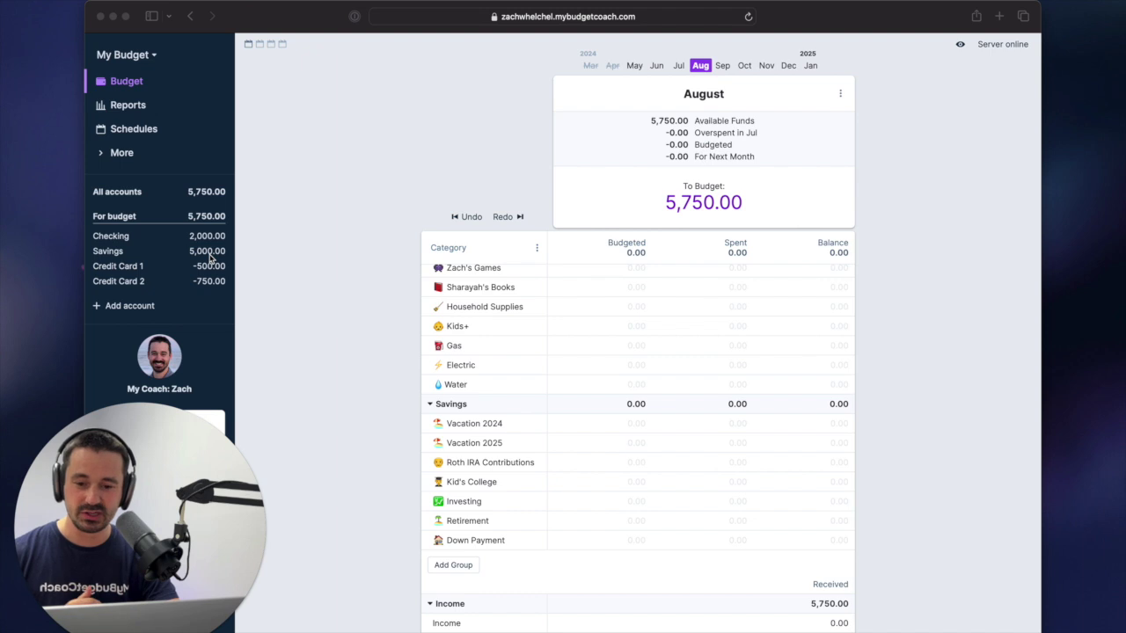
- In the August Savings group, budget 3,000 for Down Payment and 2,000 for Vacation 2024
{"action": "left_click", "coordinate": [583, 544]}
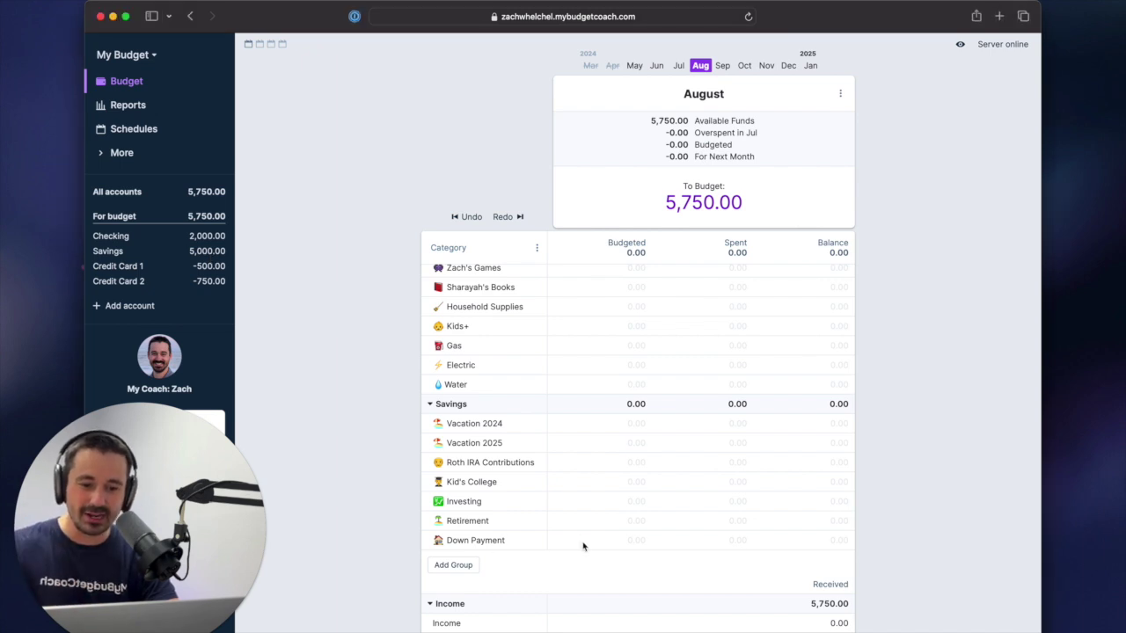
{"action": "type", "text": "3000"}
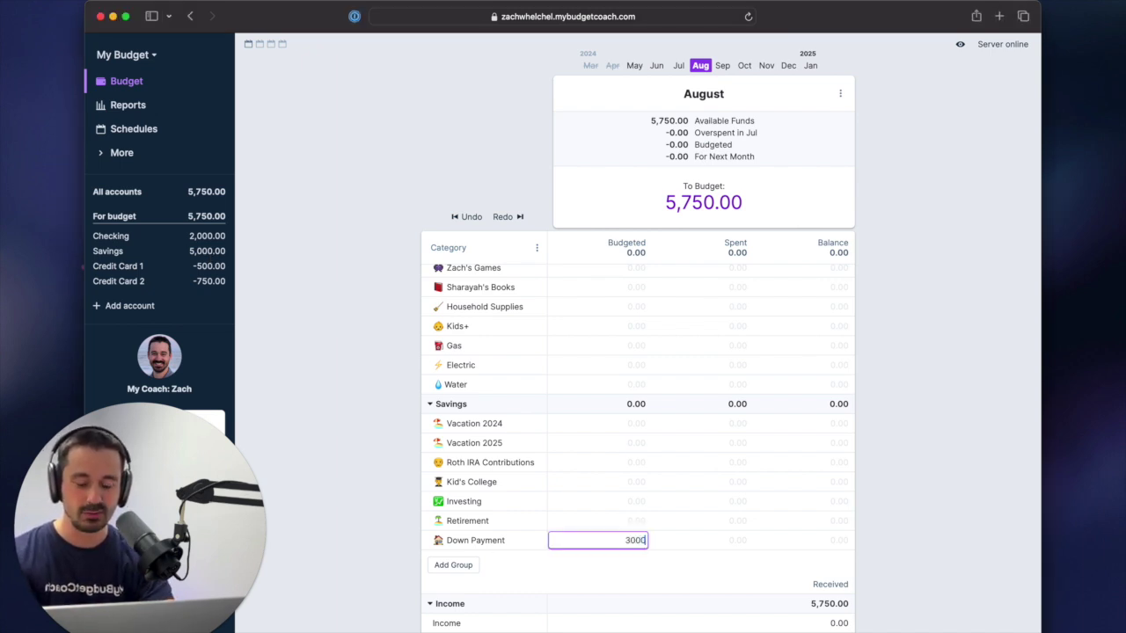
{"action": "key", "text": "Return"}
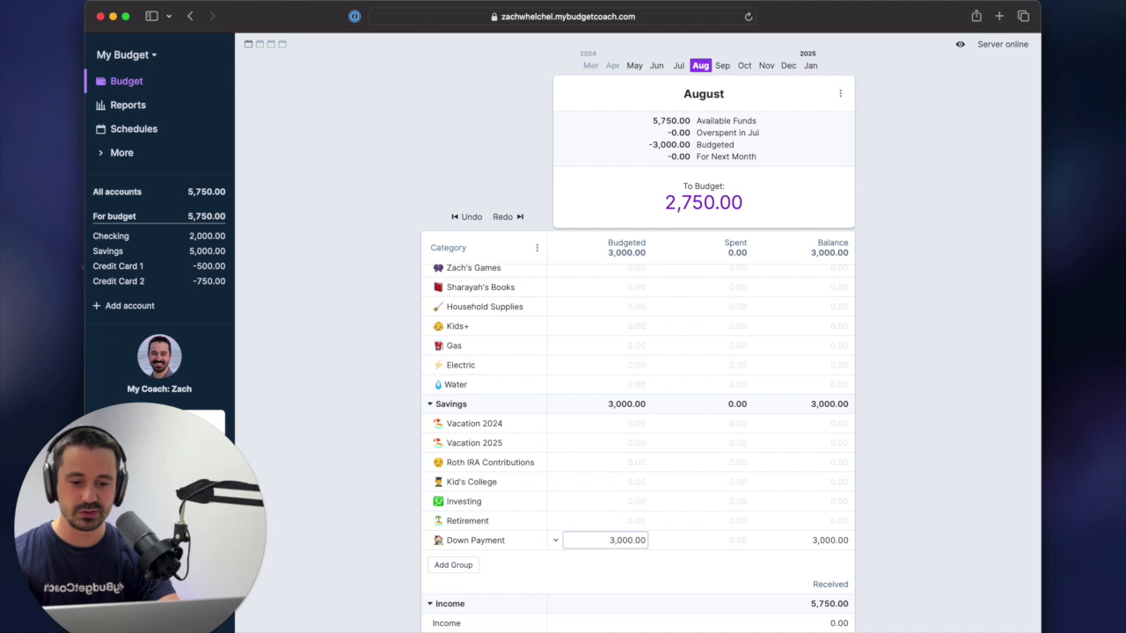
{"action": "left_click", "coordinate": [598, 423]}
{"action": "type", "text": "2,000"}
{"action": "key", "text": "Return"}
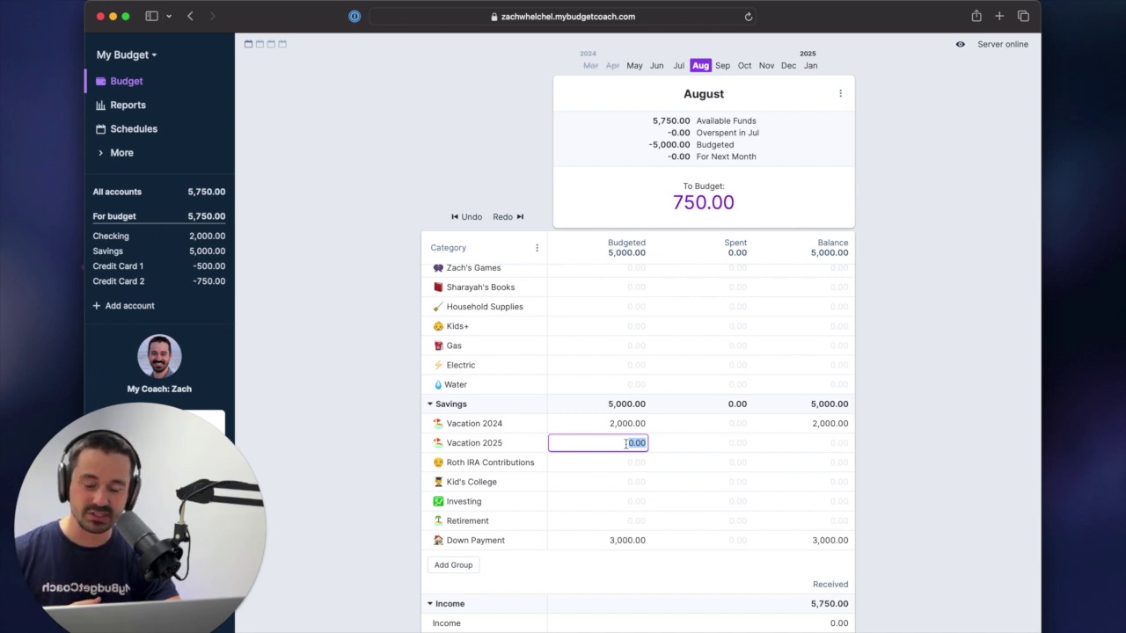
- In the August Fixed group, budget 75 for Cell Phone Bill and 50 for Subscriptions
{"action": "scroll", "coordinate": [625, 444], "scroll_direction": "up", "scroll_amount": 5}
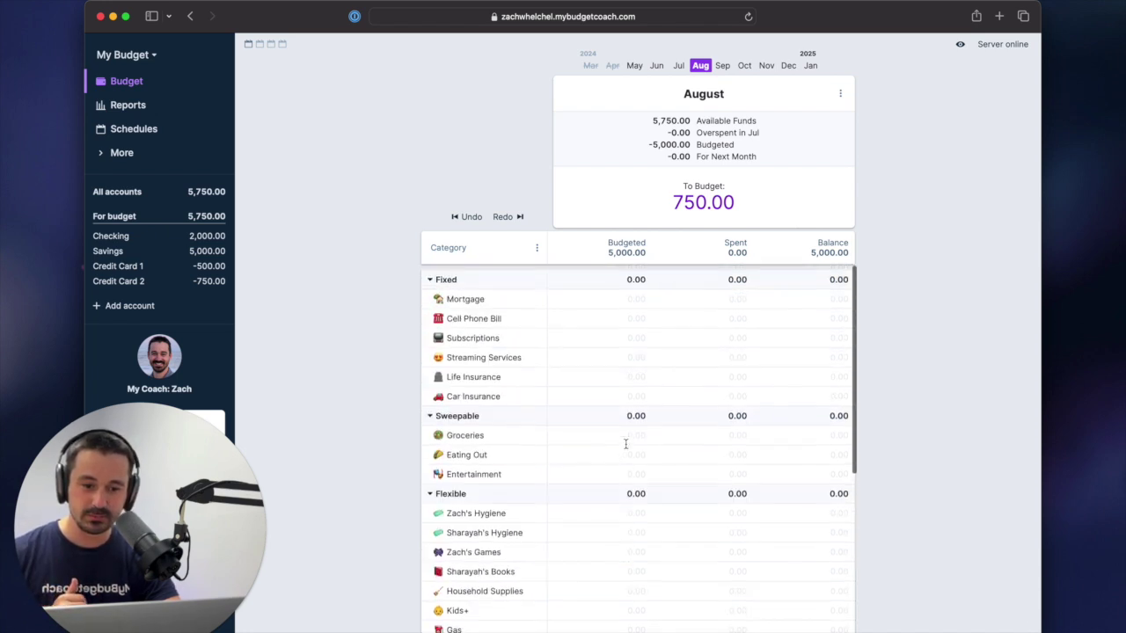
{"action": "left_click", "coordinate": [628, 295]}
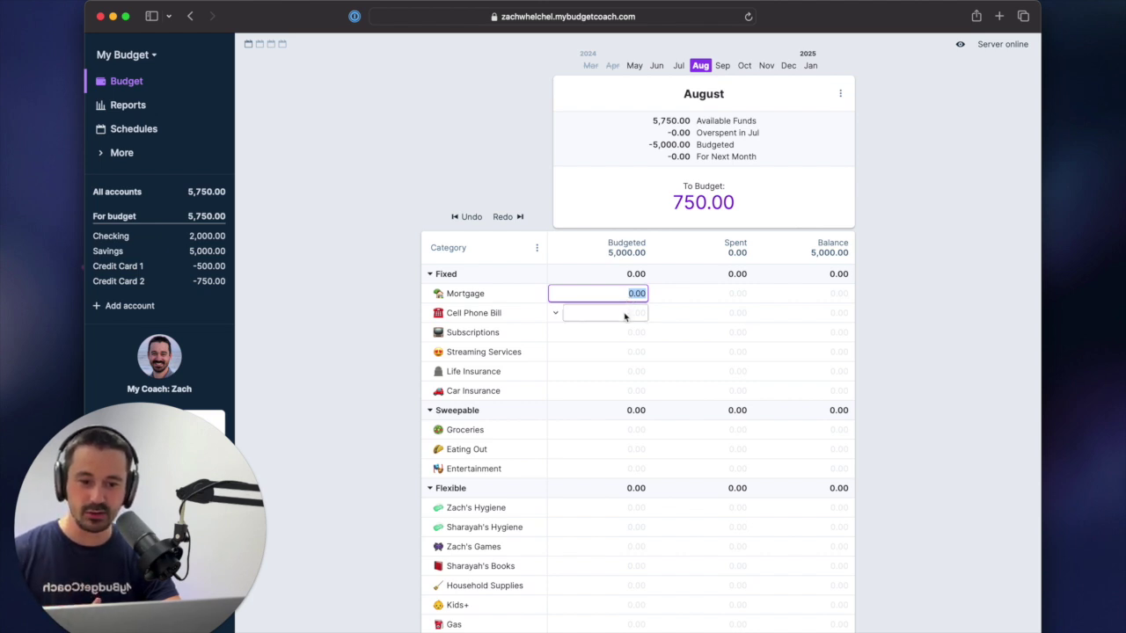
{"action": "left_click", "coordinate": [625, 315]}
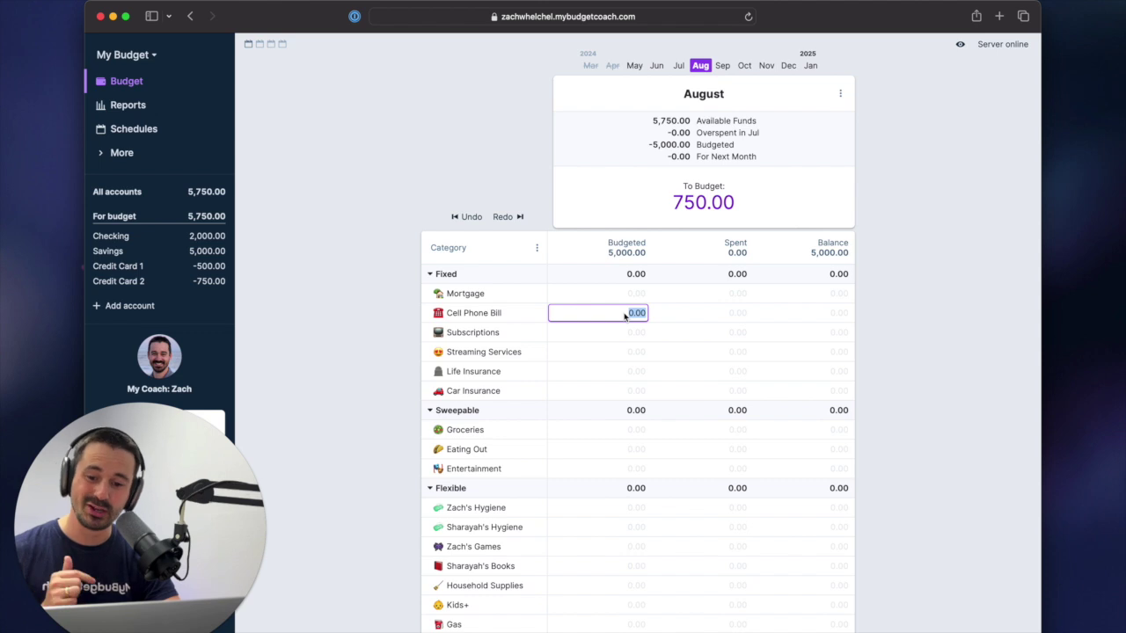
{"action": "type", "text": "75"}
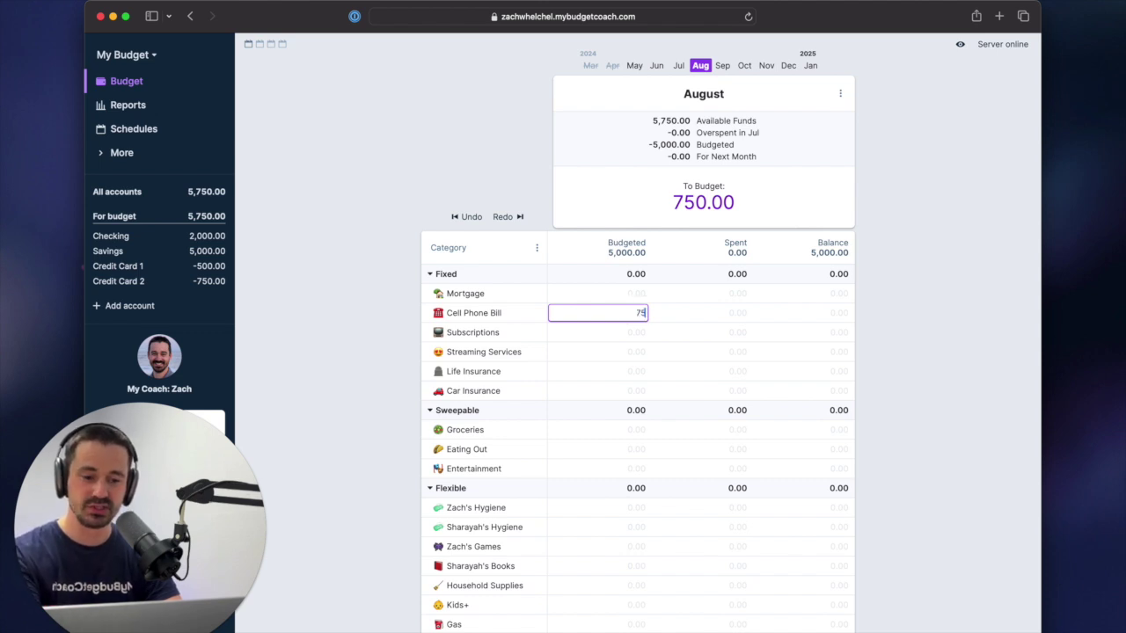
{"action": "key", "text": "Return"}
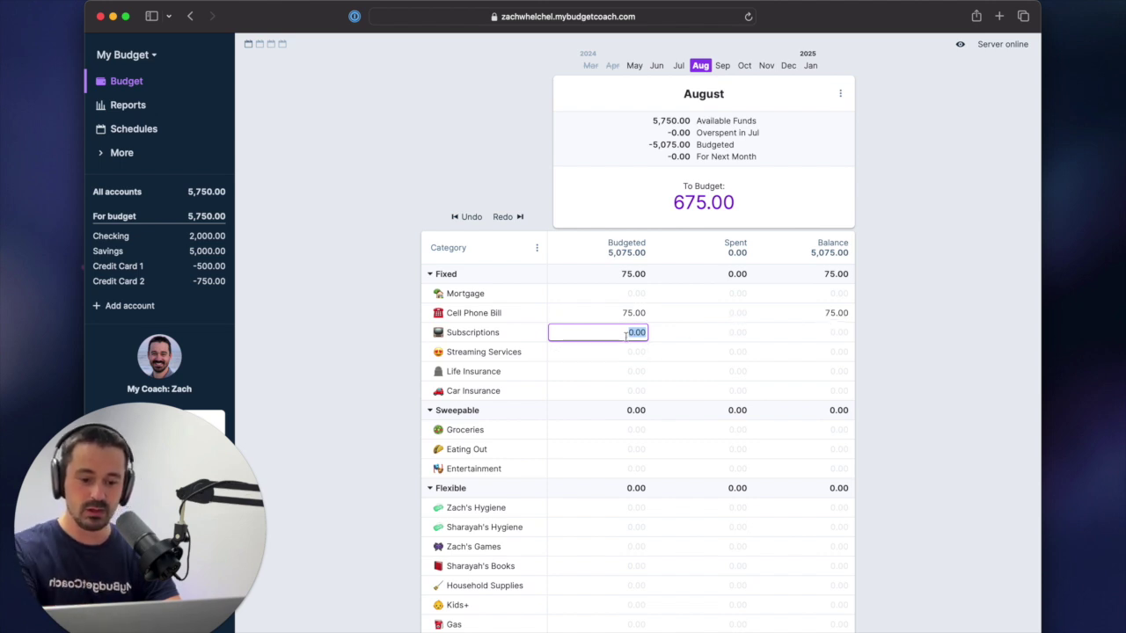
{"action": "type", "text": "50"}
{"action": "key", "text": "Return"}
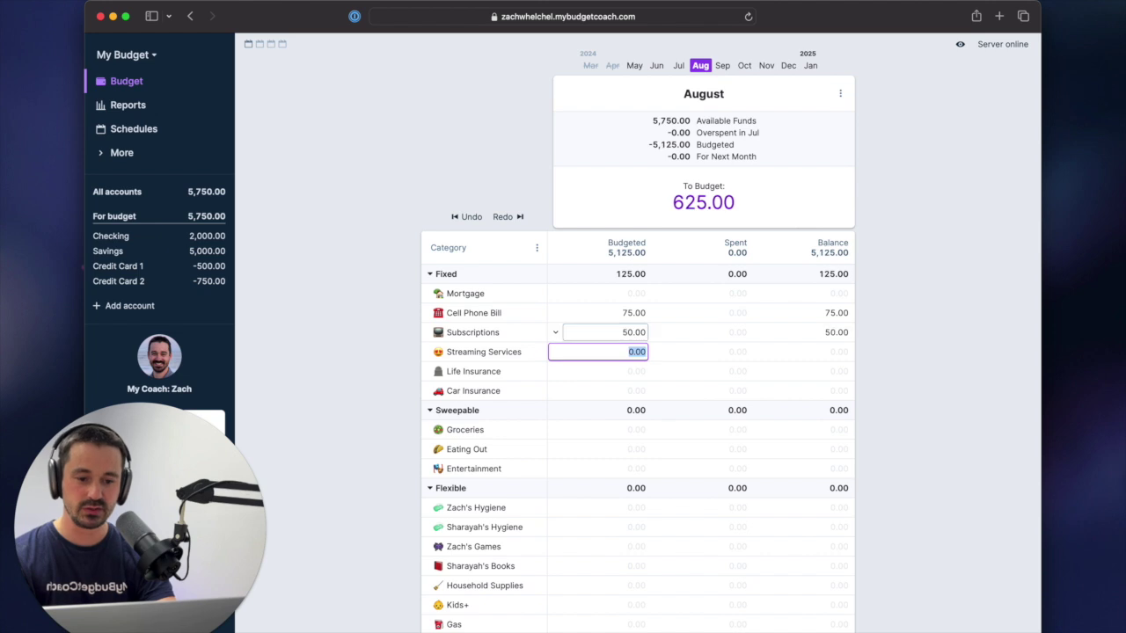
- In the August Fixed group, budget 35 for Streaming Services, 37 for Life Insurance and 200 for Car Insurance
{"action": "type", "text": "35"}
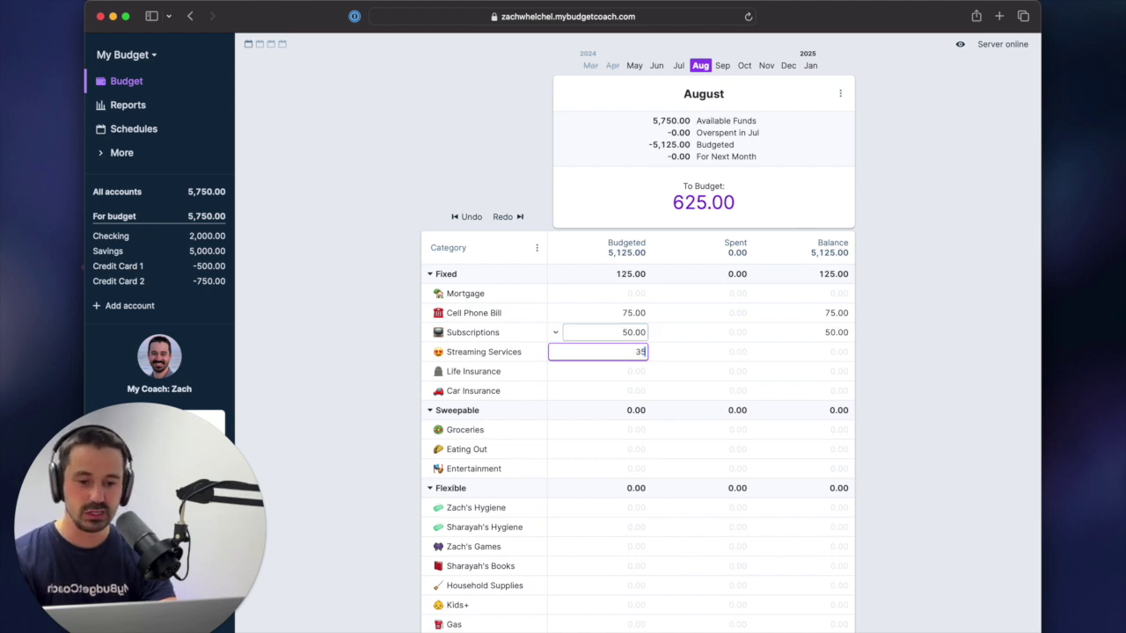
{"action": "key", "text": "Return"}
{"action": "type", "text": "37"}
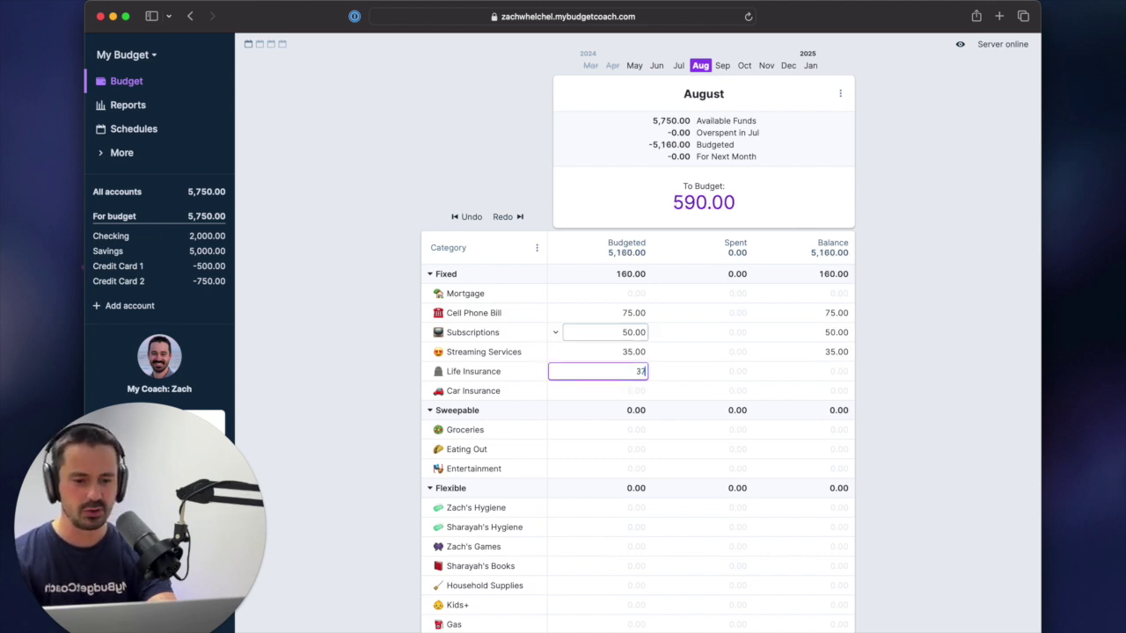
{"action": "key", "text": "Return"}
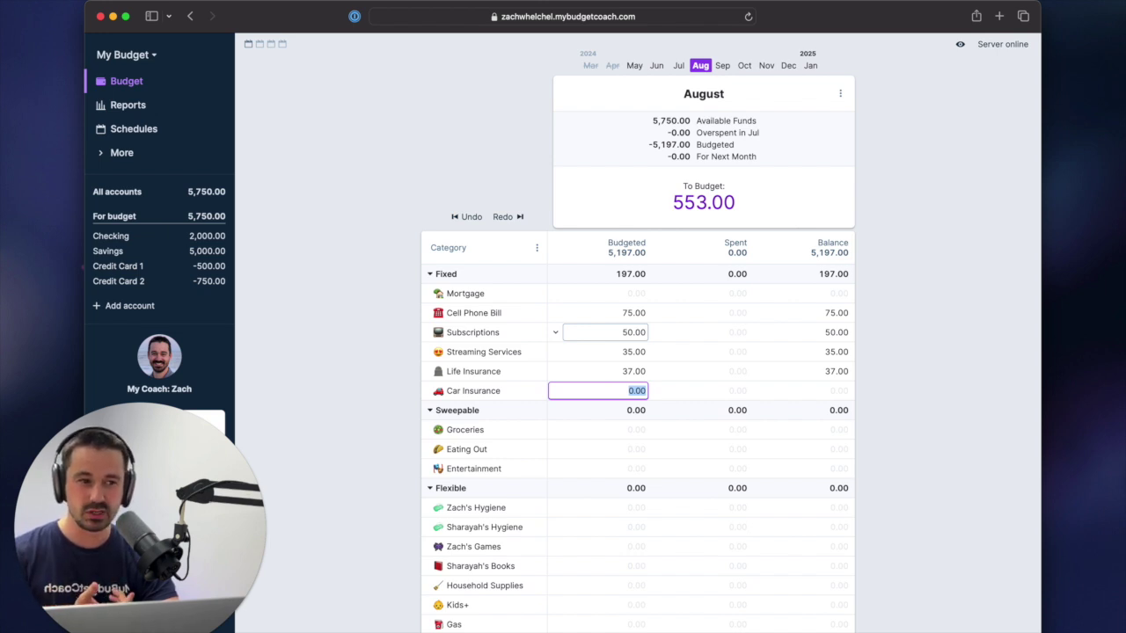
{"action": "type", "text": "200"}
{"action": "key", "text": "Return"}
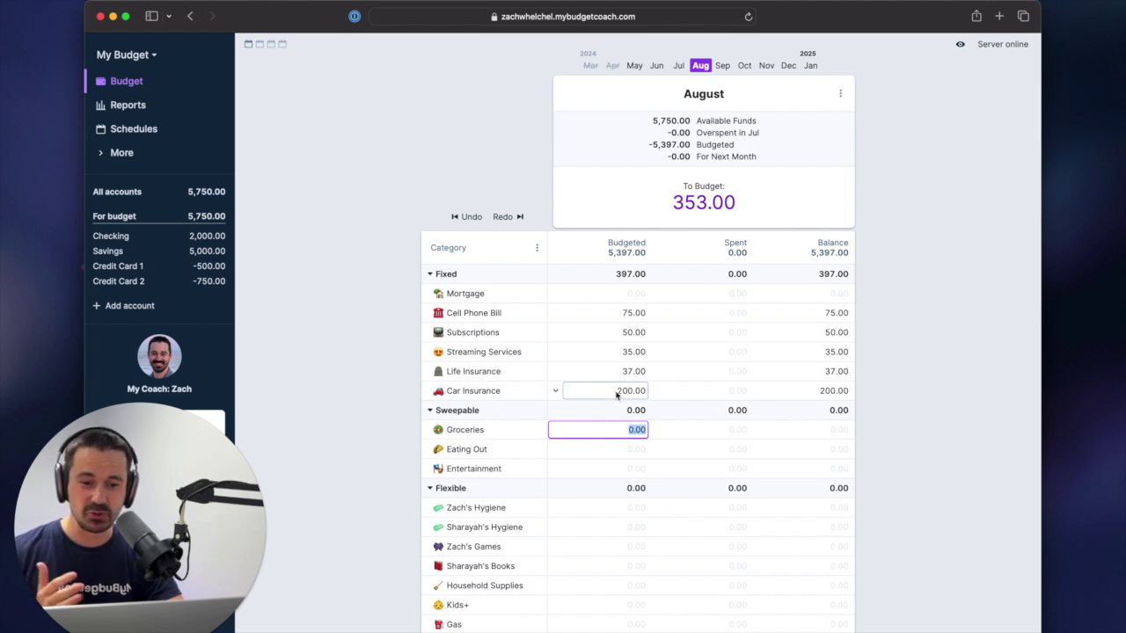
- In the August Sweepable group, budget 100 for Groceries, 100 for Eating Out and 50 for Entertainment
{"action": "type", "text": "100"}
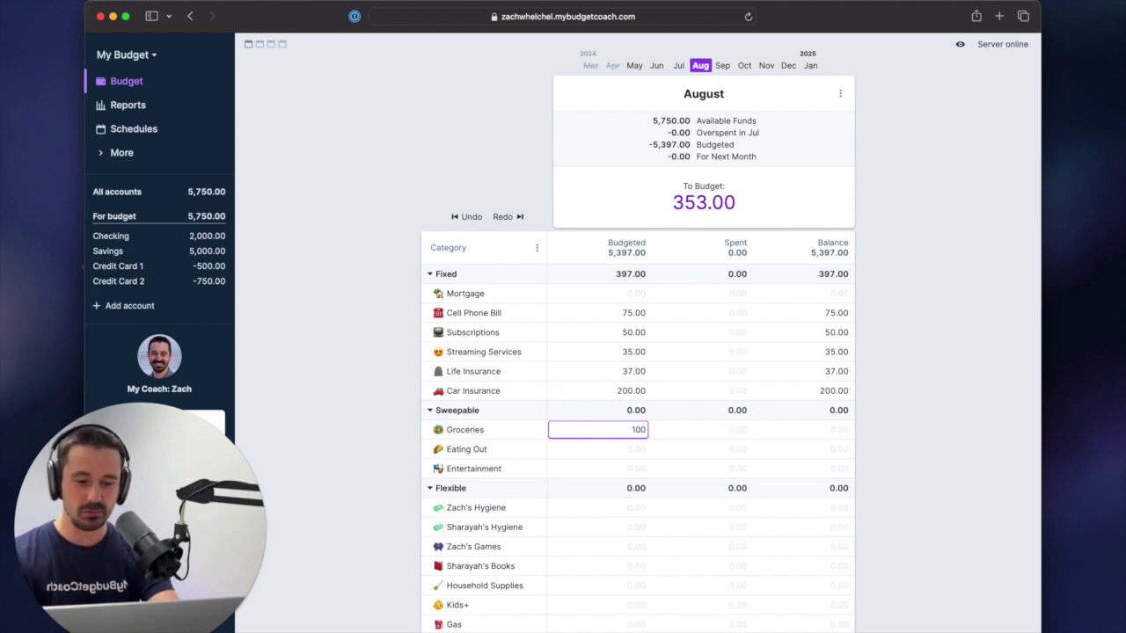
{"action": "key", "text": "Return"}
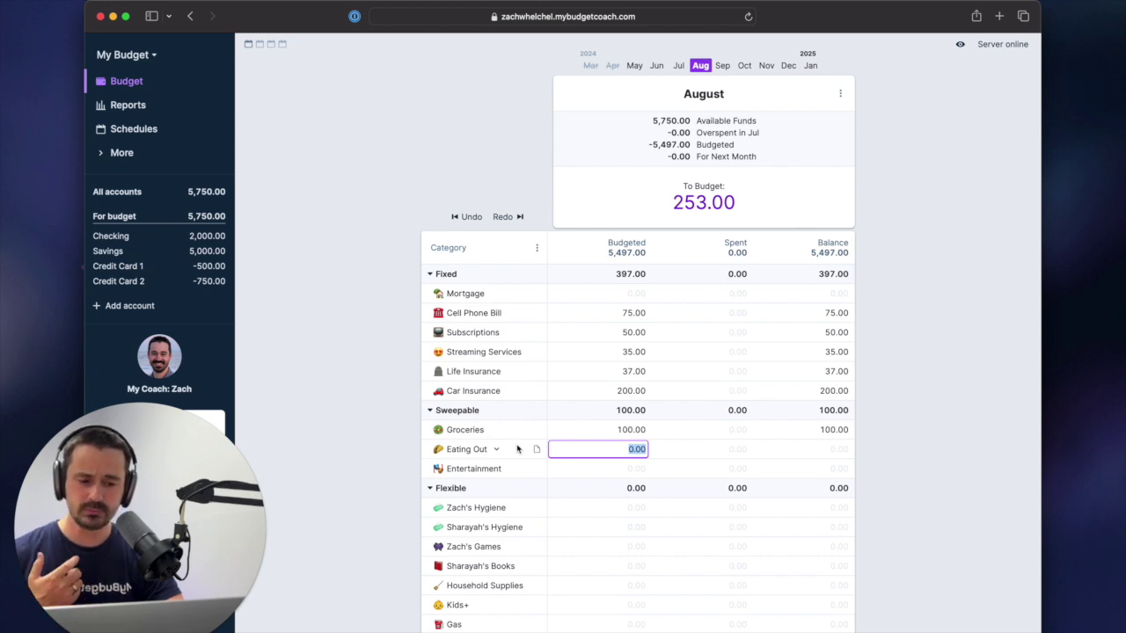
{"action": "type", "text": "100"}
{"action": "key", "text": "Return"}
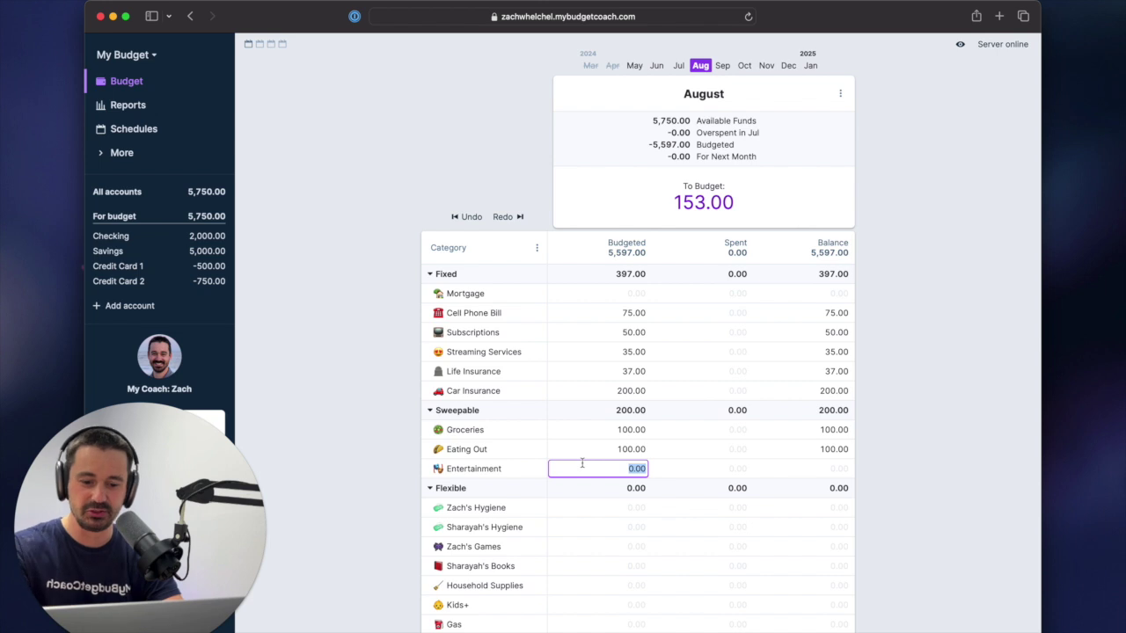
{"action": "type", "text": "50"}
{"action": "key", "text": "Return"}
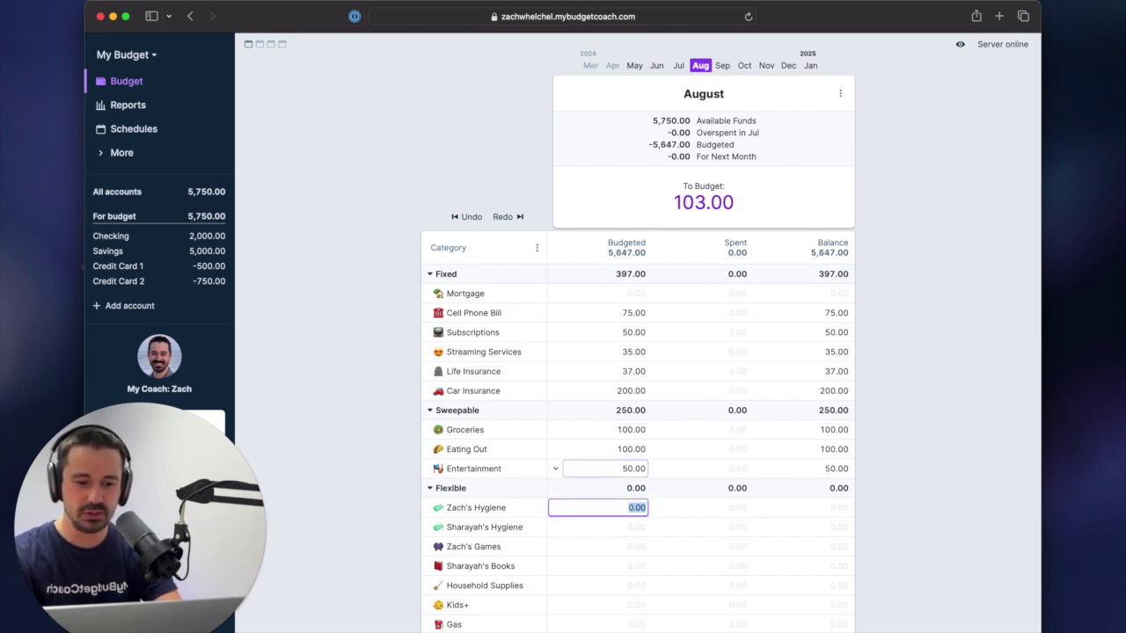
- In the August Flexible group, budget 50 for Gas
{"action": "scroll", "coordinate": [610, 508], "scroll_direction": "down", "scroll_amount": 3}
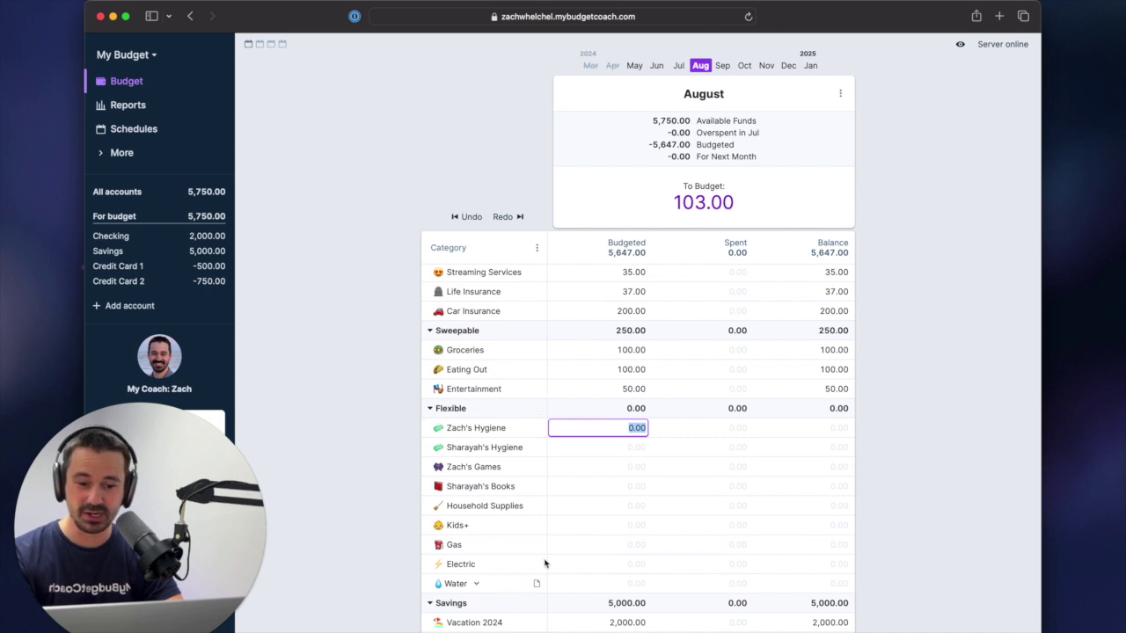
{"action": "scroll", "coordinate": [568, 541], "scroll_direction": "down", "scroll_amount": 2}
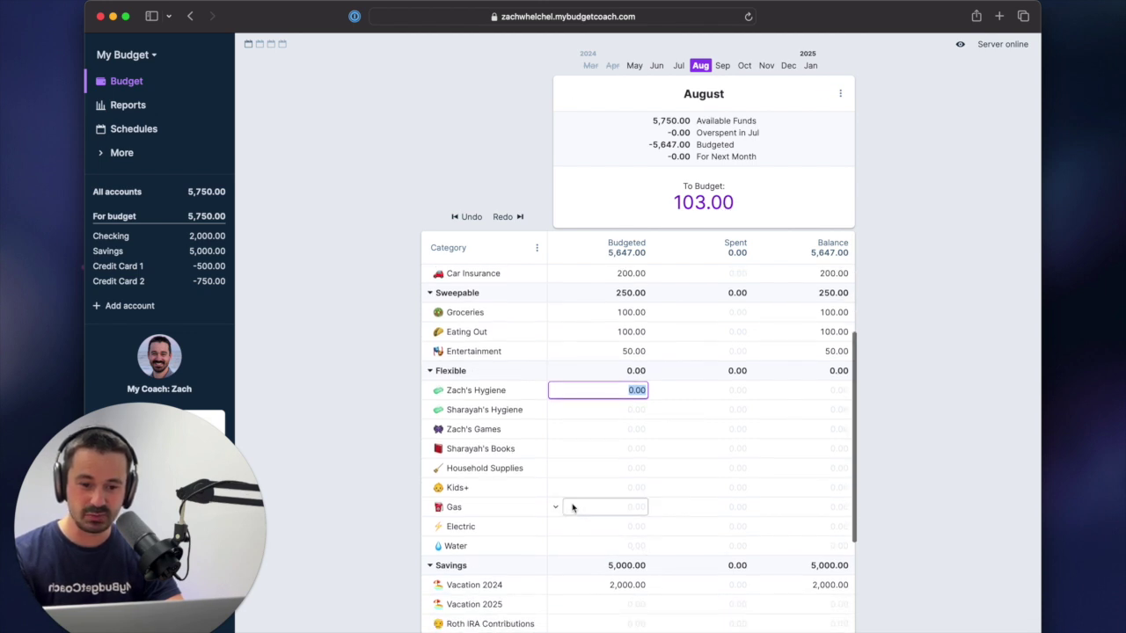
{"action": "left_click", "coordinate": [626, 512]}
{"action": "type", "text": "50"}
{"action": "left_click", "coordinate": [625, 528]}
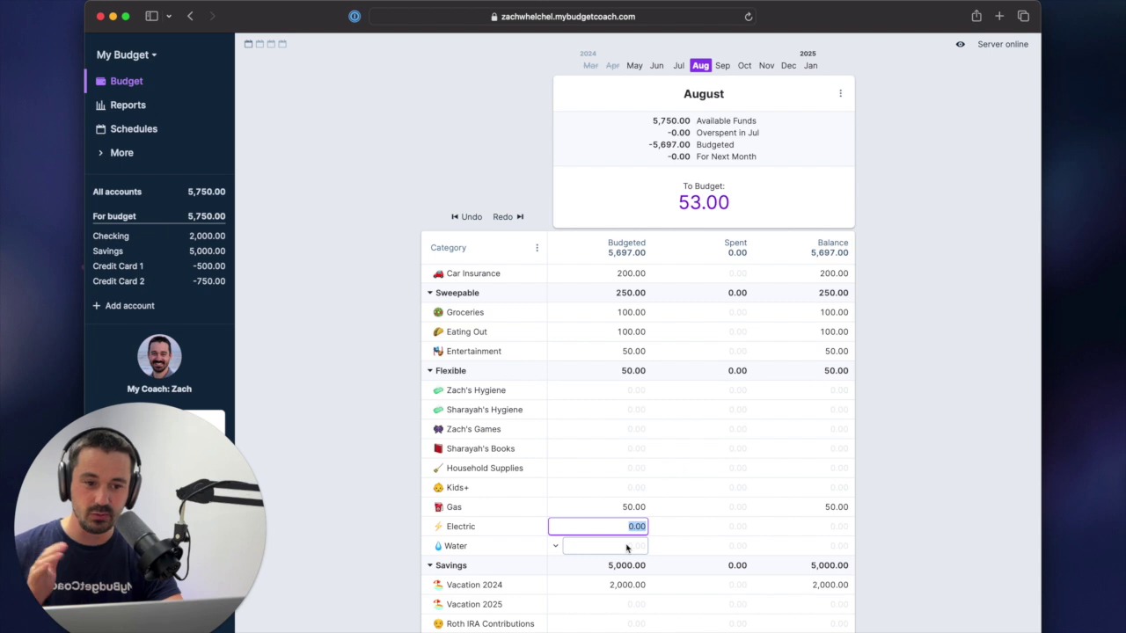
- In the August Flexible group, budget 15 for the Games category and 15 for the Books category
{"action": "left_click", "coordinate": [625, 489]}
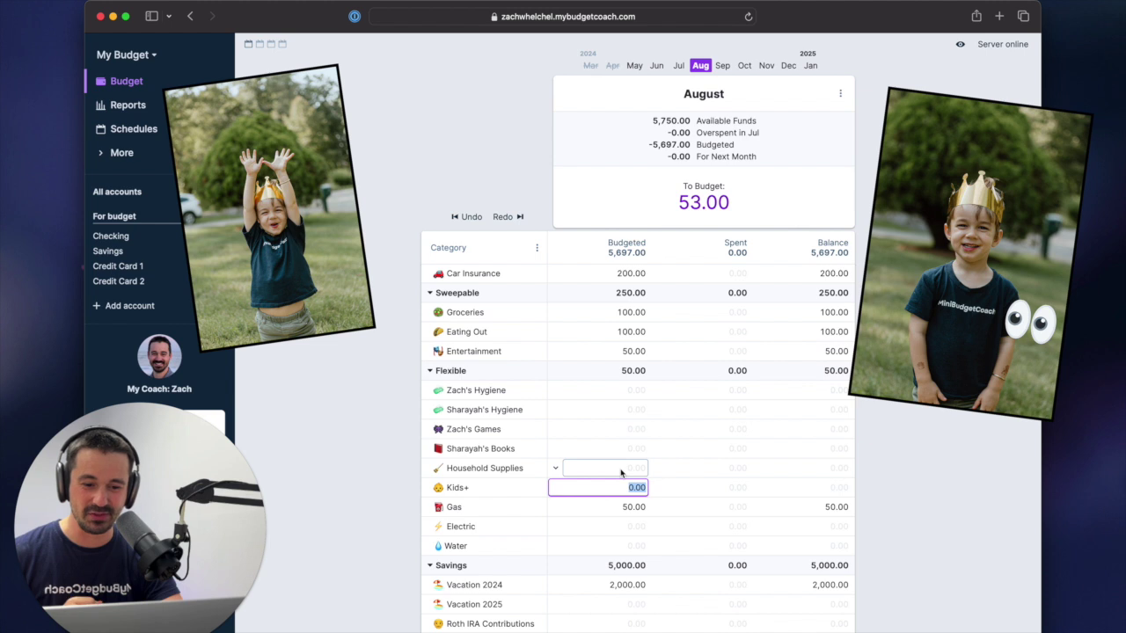
{"action": "left_click", "coordinate": [620, 468]}
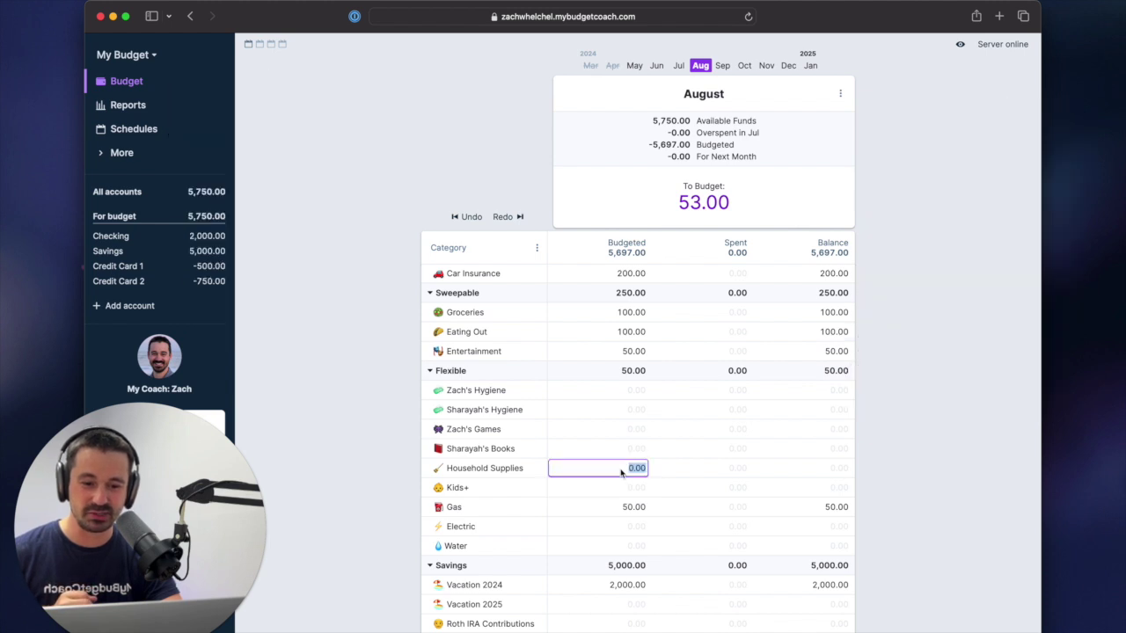
{"action": "left_click", "coordinate": [622, 437]}
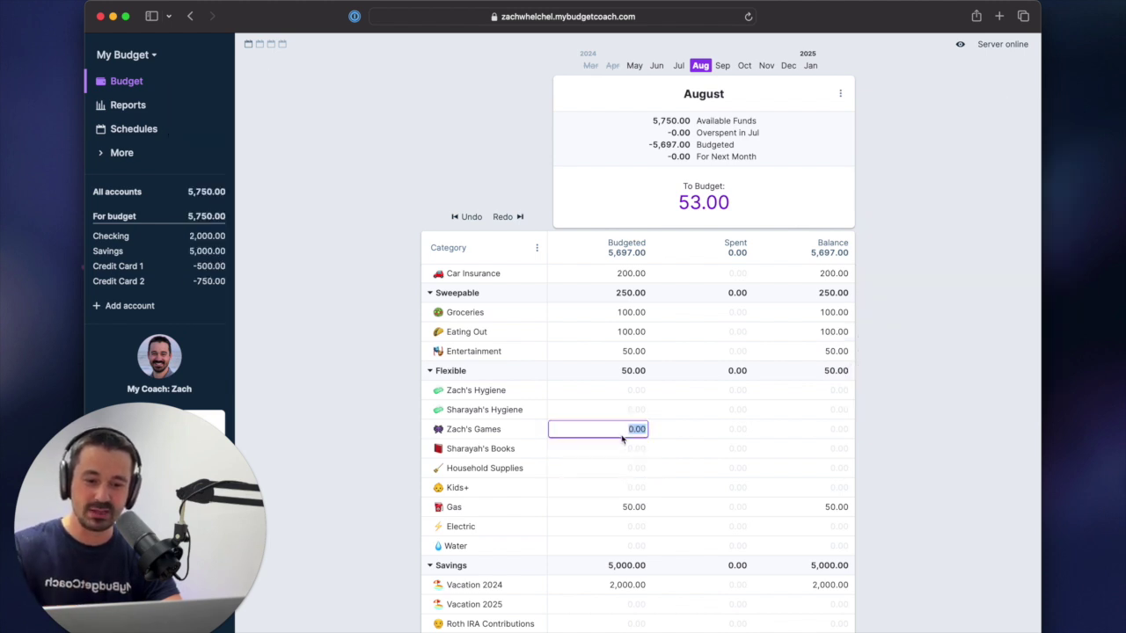
{"action": "type", "text": "15"}
{"action": "key", "text": "Return"}
{"action": "type", "text": "15"}
{"action": "key", "text": "Return"}
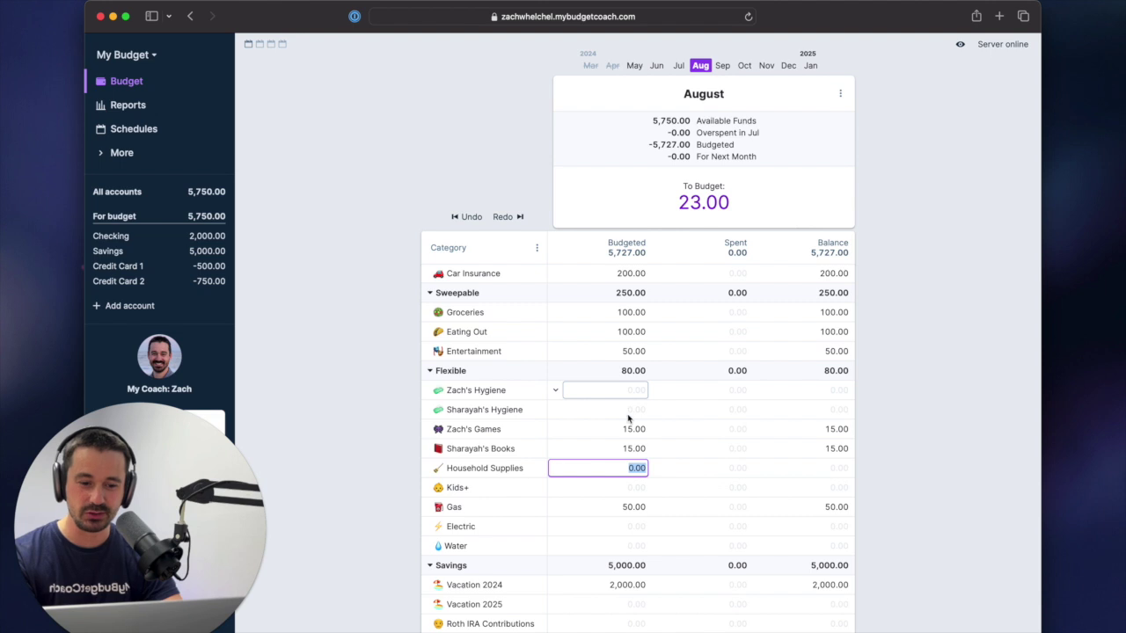
- Hold the remaining 23.00 of August's unbudgeted funds for next month
{"action": "scroll", "coordinate": [626, 414], "scroll_direction": "up", "scroll_amount": 3}
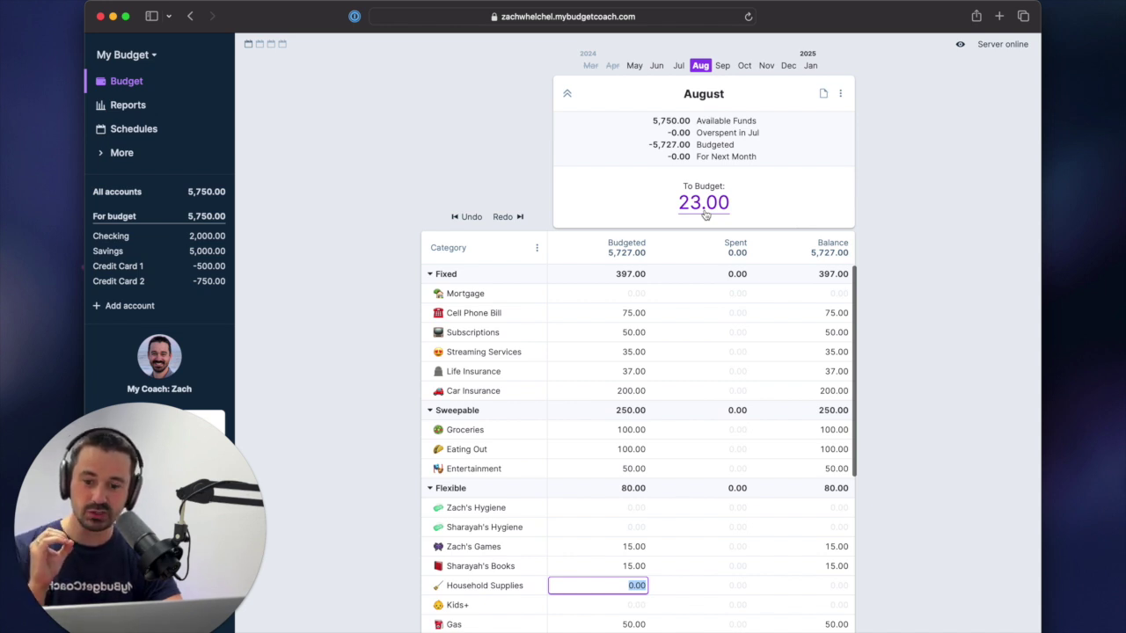
{"action": "left_click", "coordinate": [705, 208]}
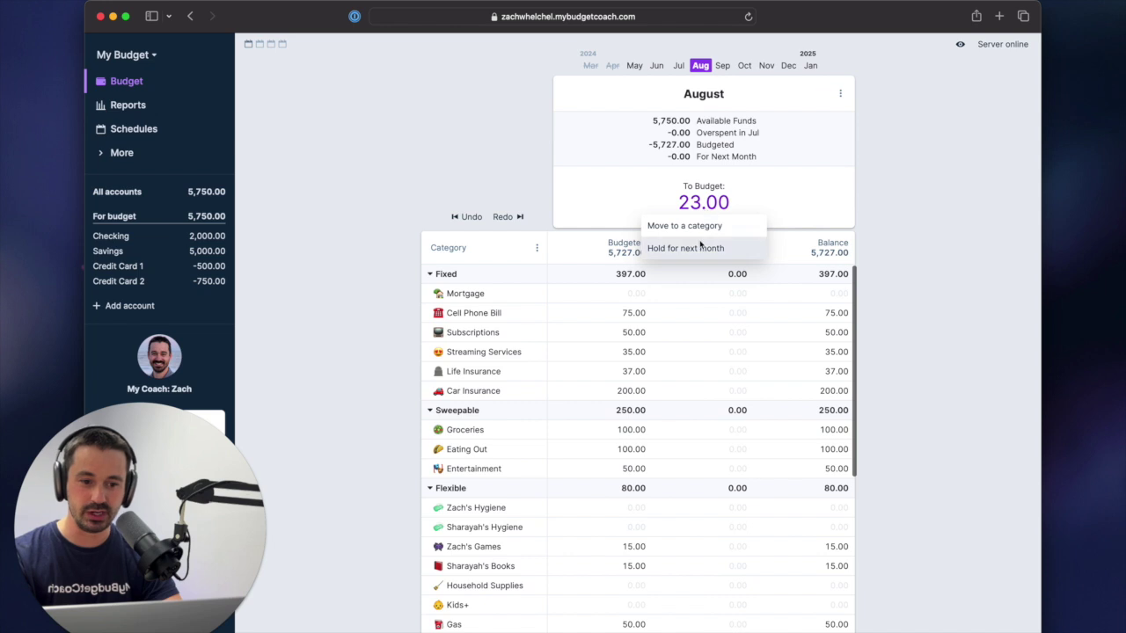
{"action": "left_click", "coordinate": [700, 247]}
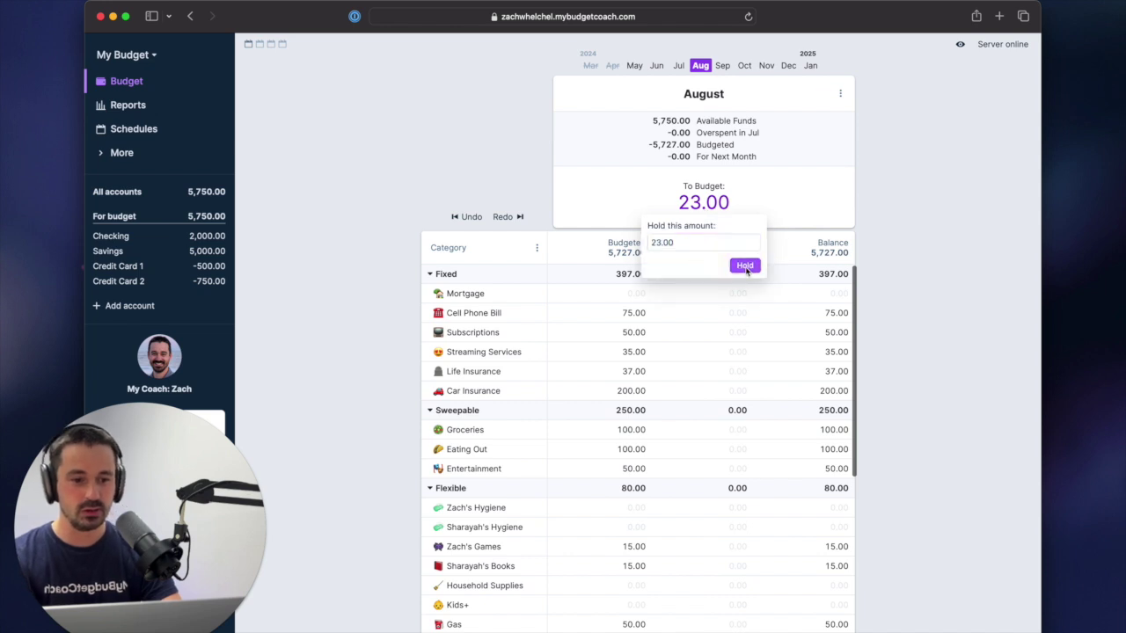
{"action": "left_click", "coordinate": [745, 266]}
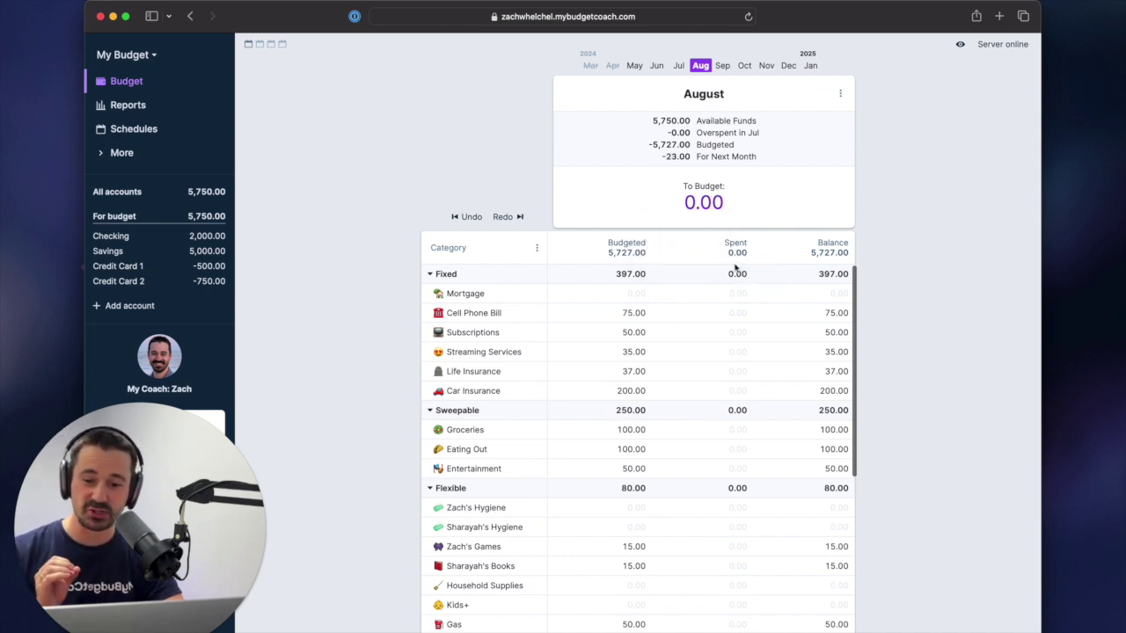
- Open the September budget and budget 23 for Mortgage in the Fixed group
{"action": "left_click", "coordinate": [722, 66]}
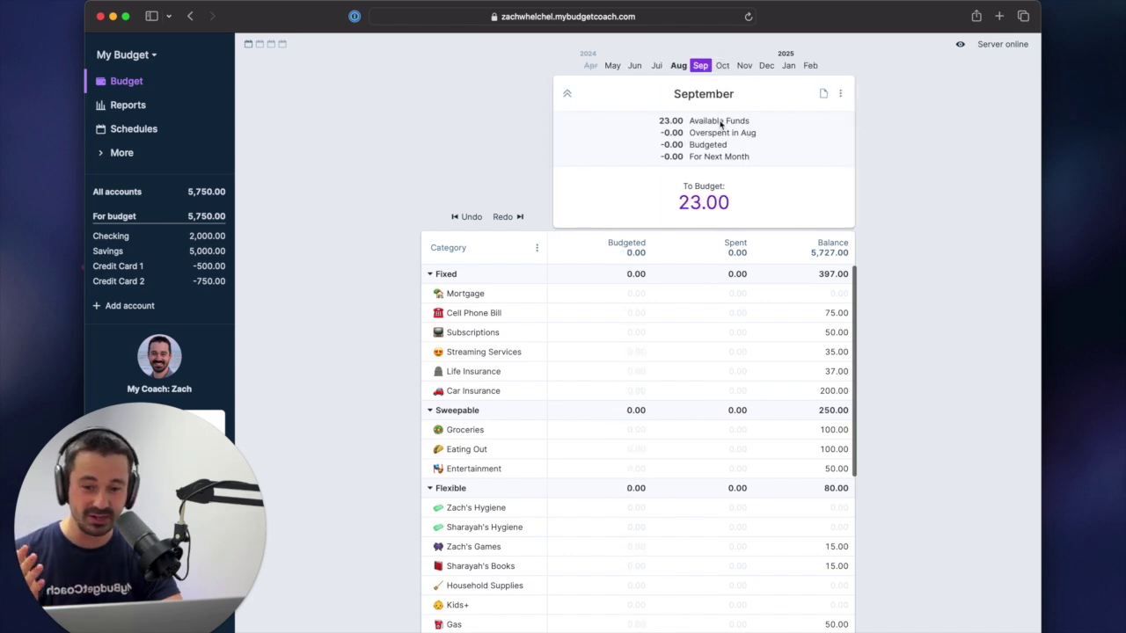
{"action": "left_click", "coordinate": [633, 294]}
{"action": "type", "text": "23"}
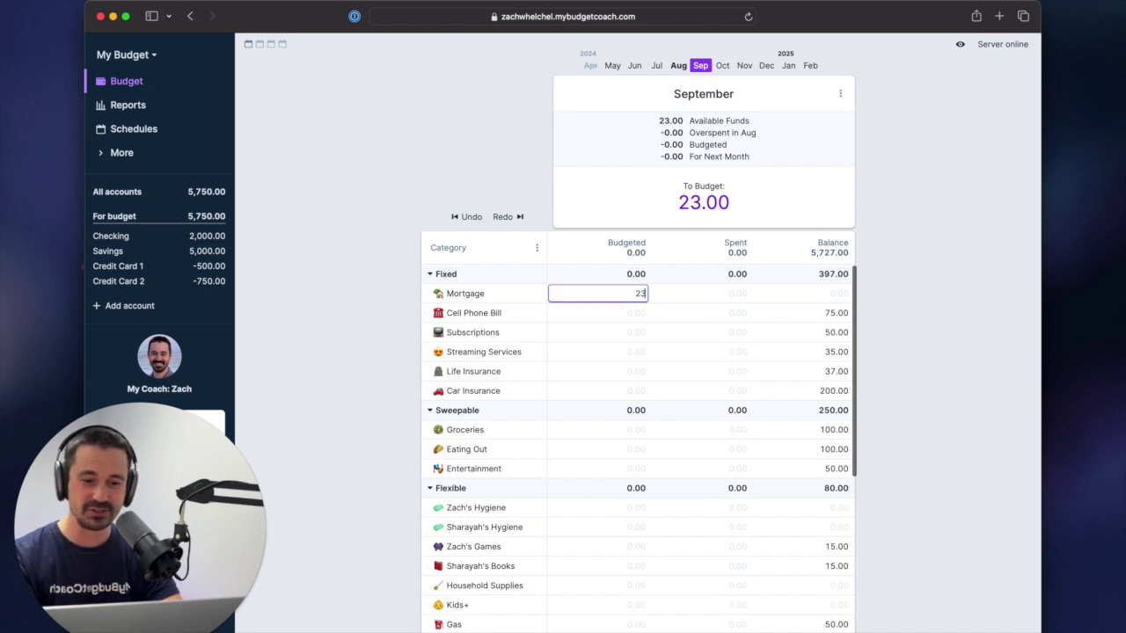
{"action": "key", "text": "Return"}
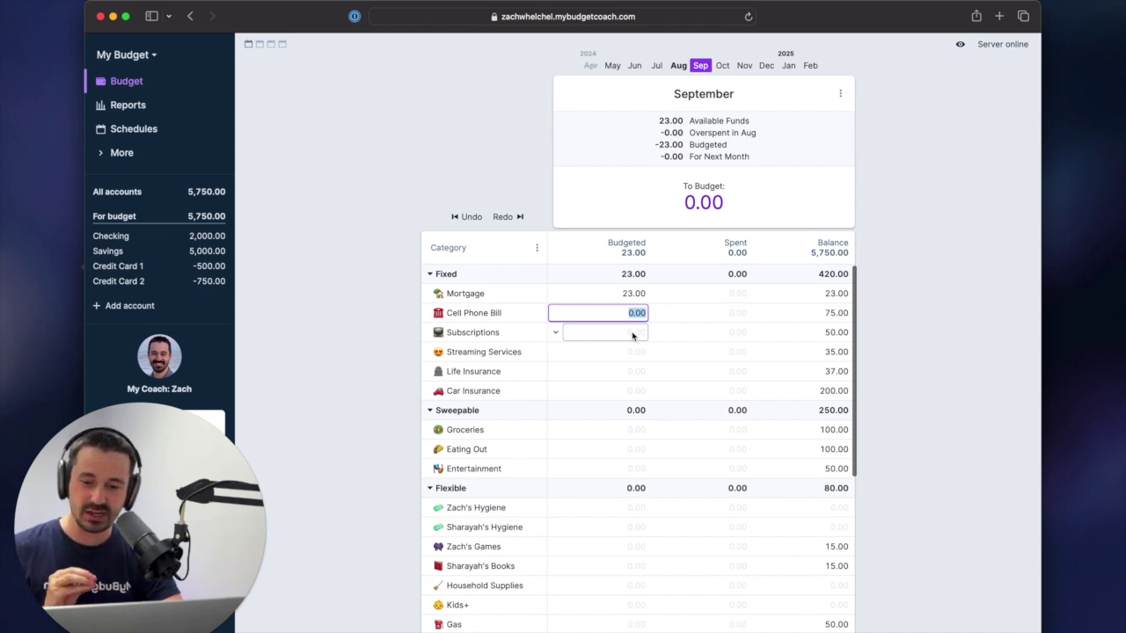
- Return to the August budget and transfer 15 from the Eating Out balance to the Games category in the Flexible group
{"action": "left_click", "coordinate": [678, 66]}
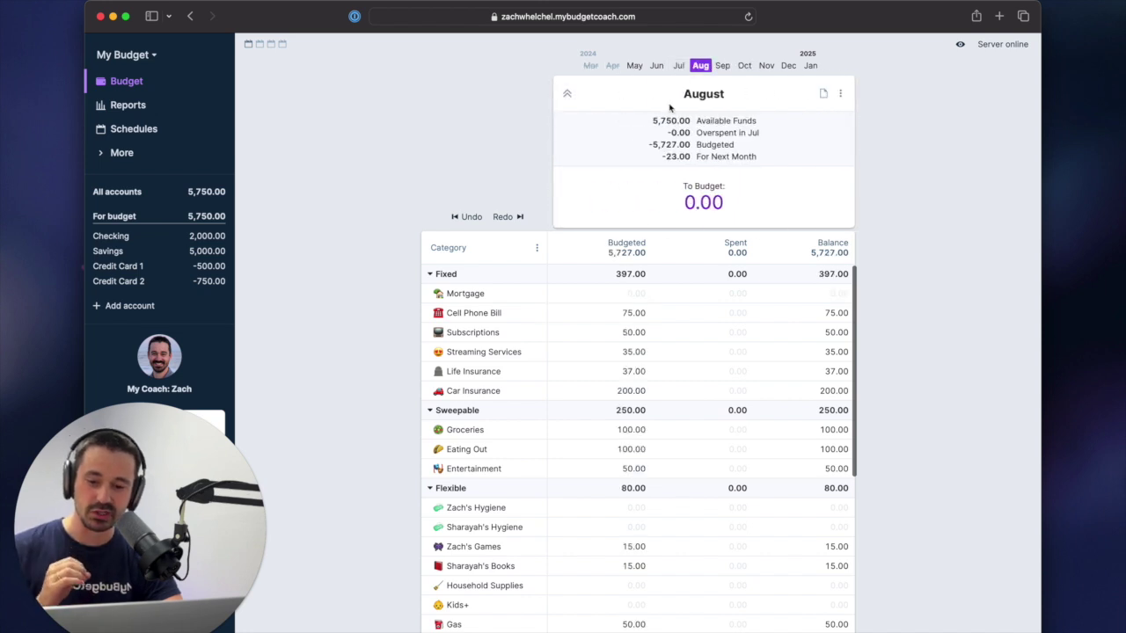
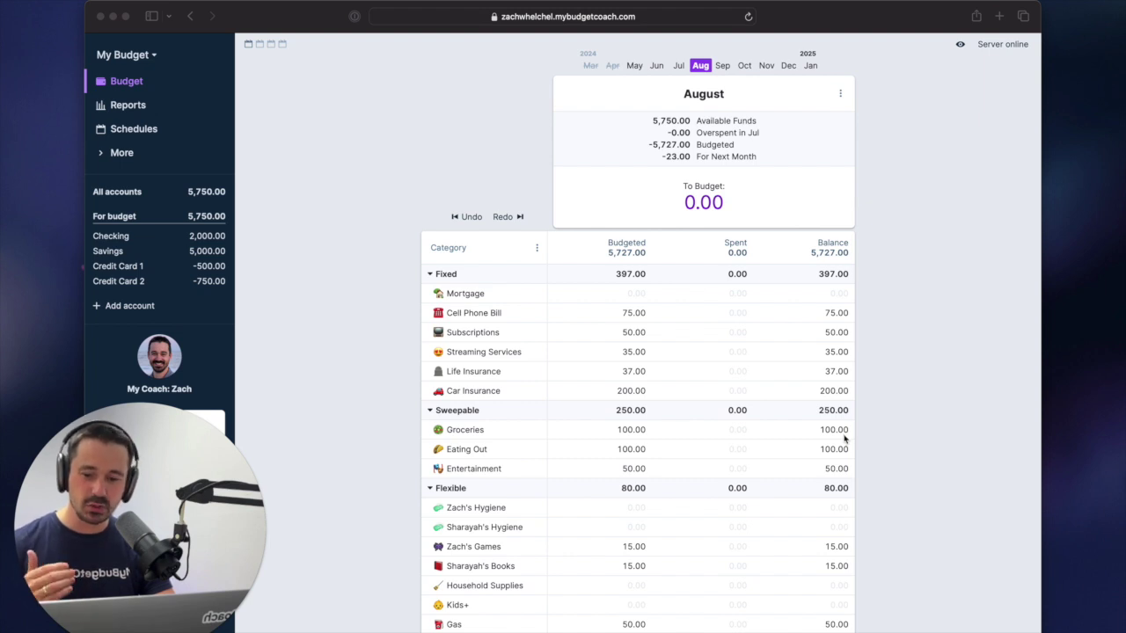
{"action": "left_click", "coordinate": [842, 453]}
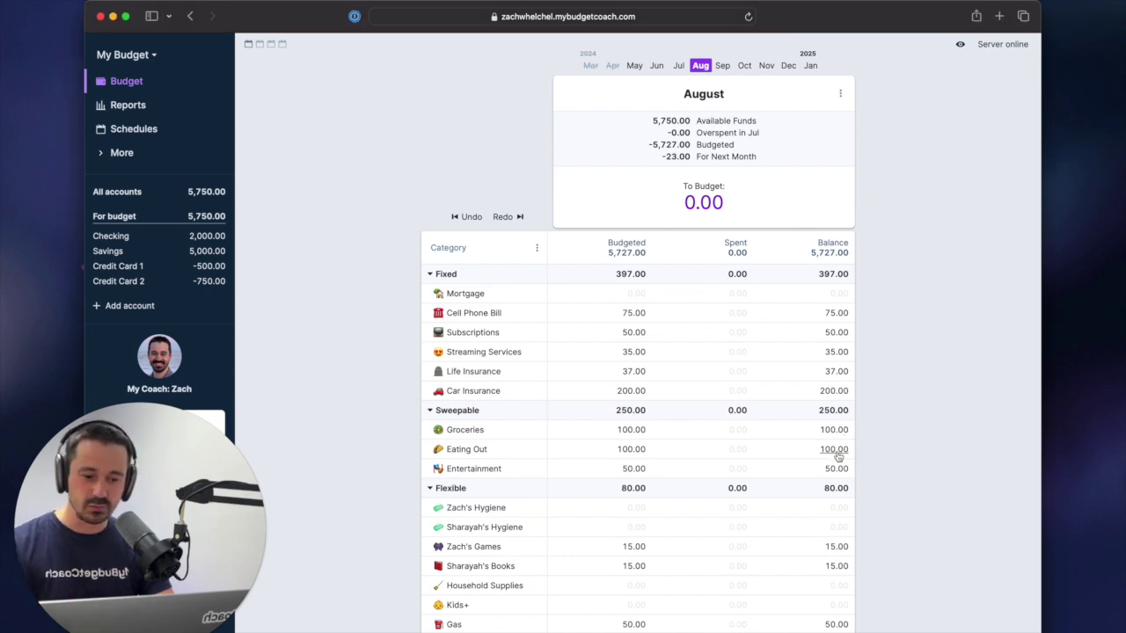
{"action": "left_click", "coordinate": [840, 454]}
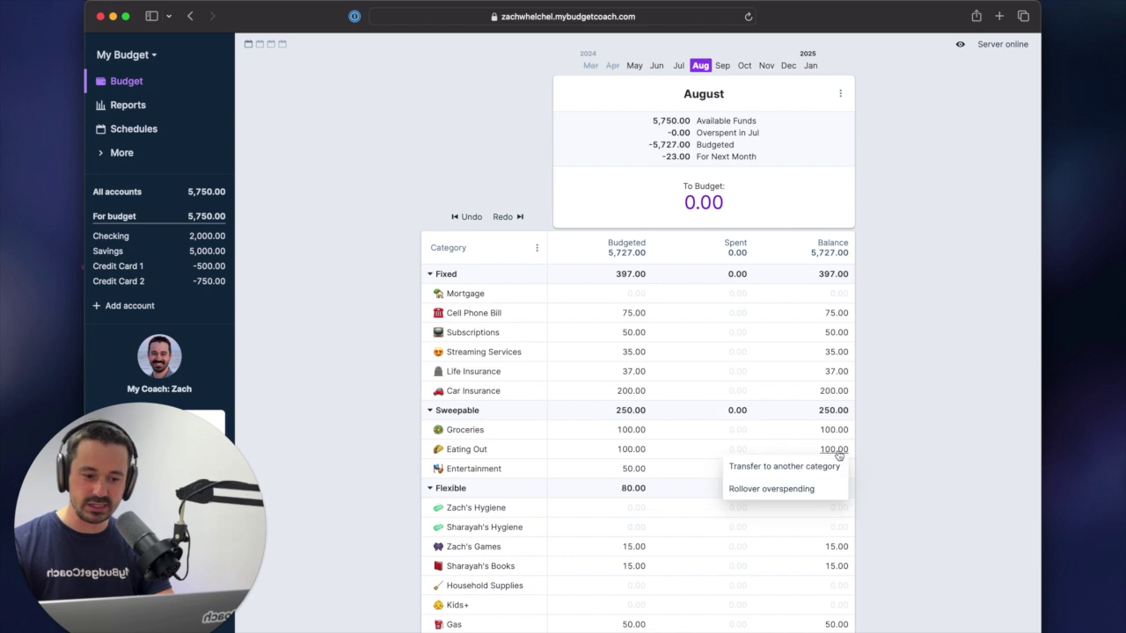
{"action": "left_click", "coordinate": [827, 465]}
{"action": "type", "text": "15"}
{"action": "left_click", "coordinate": [774, 520]}
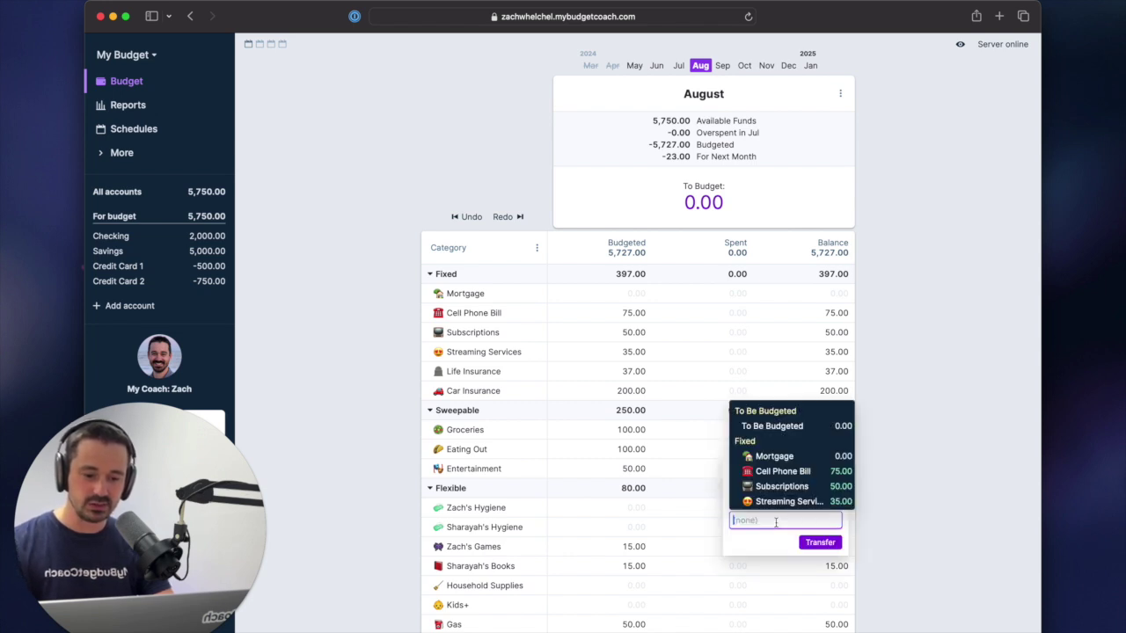
{"action": "scroll", "coordinate": [789, 444], "scroll_direction": "down", "scroll_amount": 3}
{"action": "scroll", "coordinate": [789, 445], "scroll_direction": "down", "scroll_amount": 3}
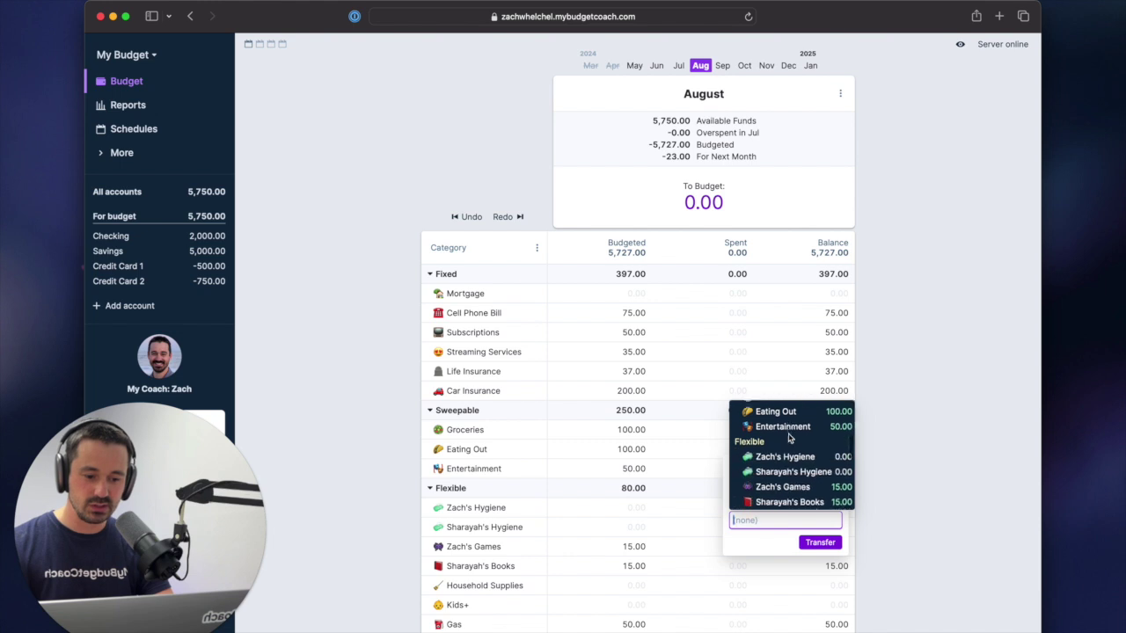
{"action": "left_click", "coordinate": [785, 457]}
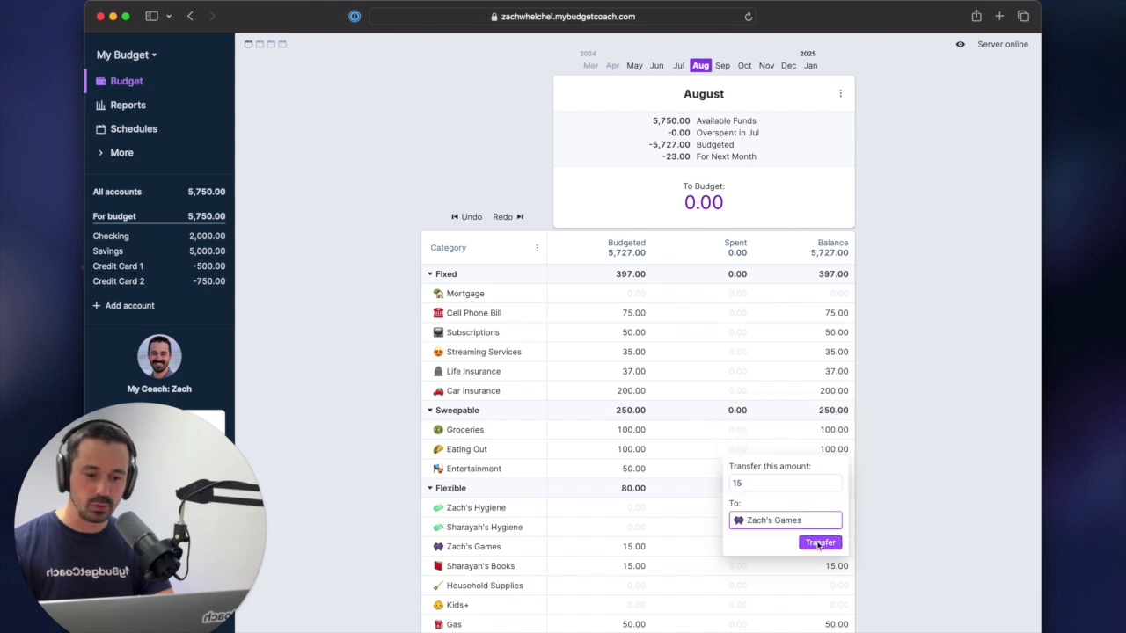
{"action": "left_click", "coordinate": [819, 543]}
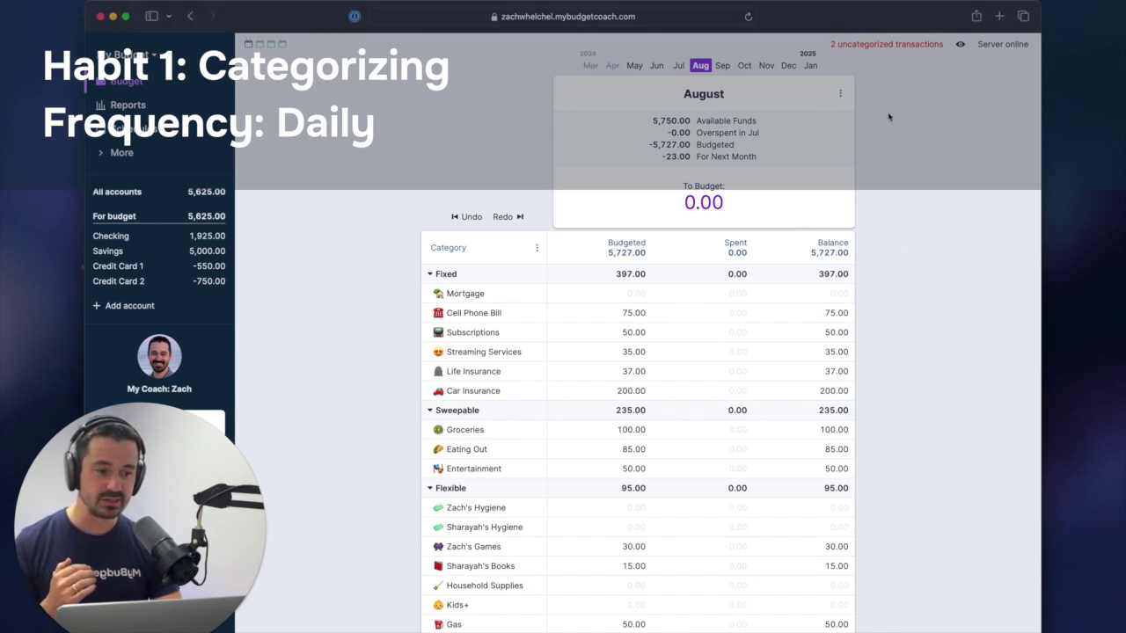
- Open the uncategorized transactions and categorize the Verizon payment from Checking as Cell Phone Bill
{"action": "left_click", "coordinate": [890, 45]}
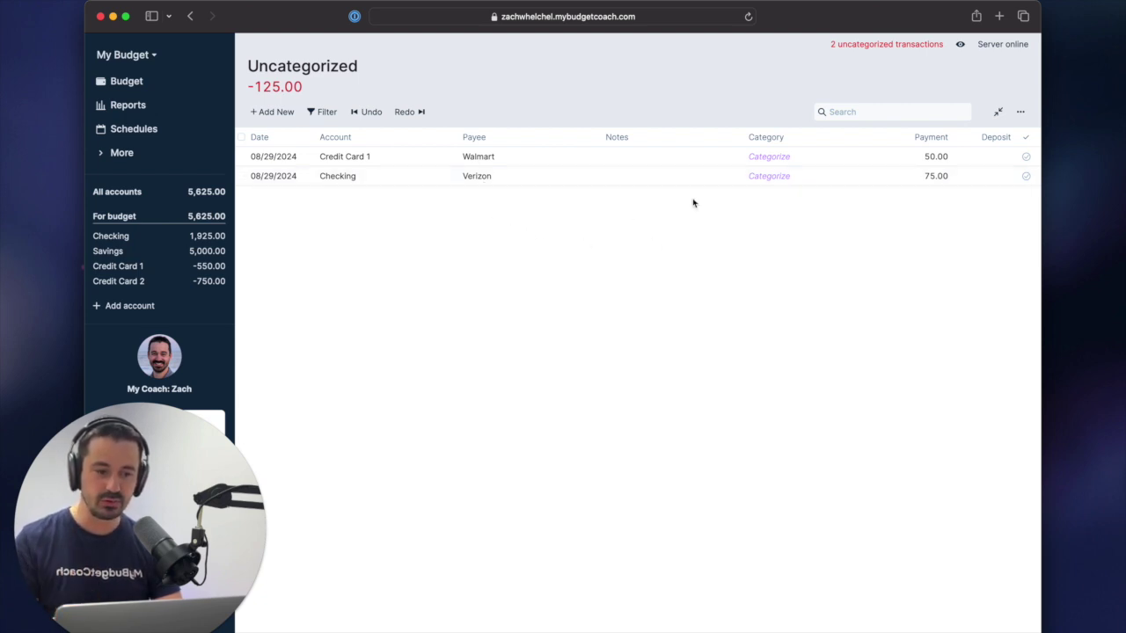
{"action": "left_click", "coordinate": [769, 178]}
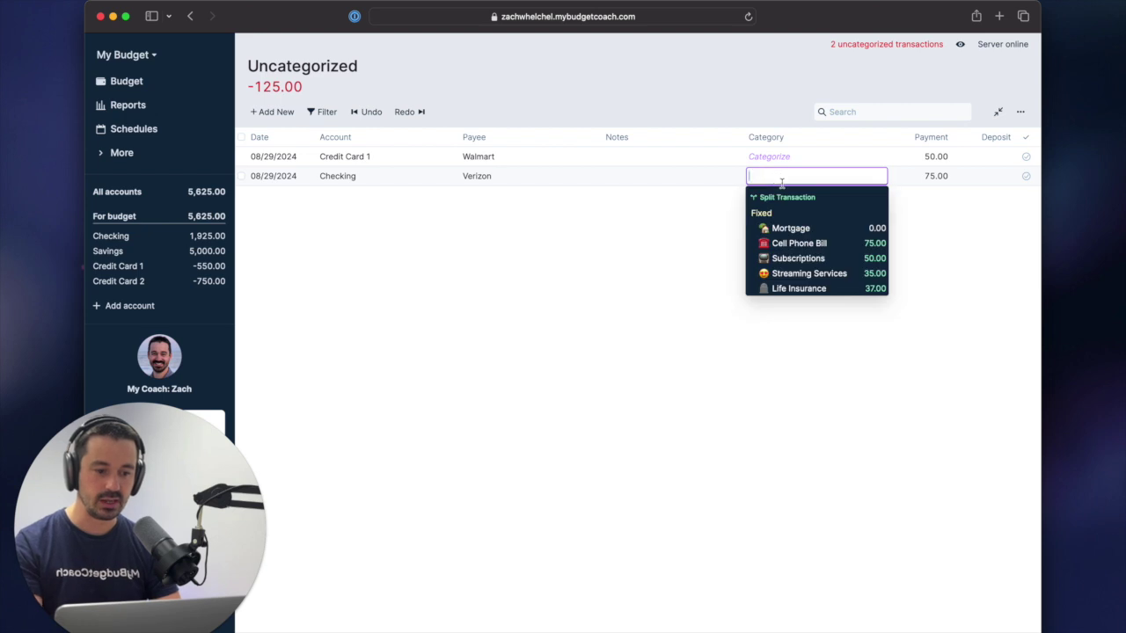
{"action": "left_click", "coordinate": [849, 251]}
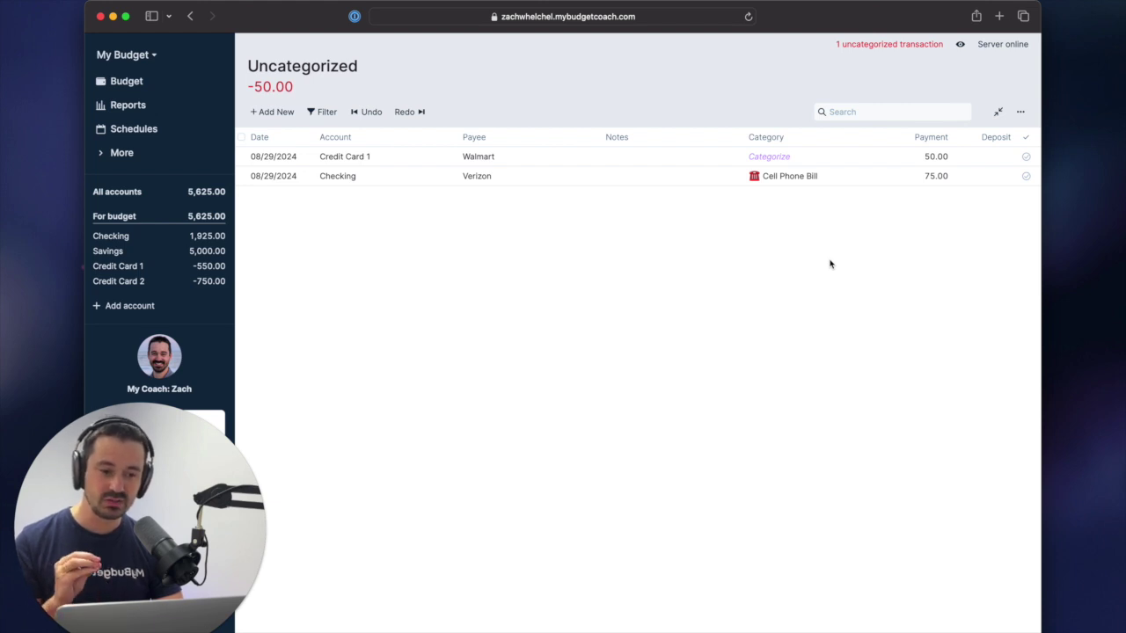
- Split the Walmart transaction from Credit Card 1 into two parts categorized as Groceries and Household Supplies
{"action": "left_click", "coordinate": [790, 158]}
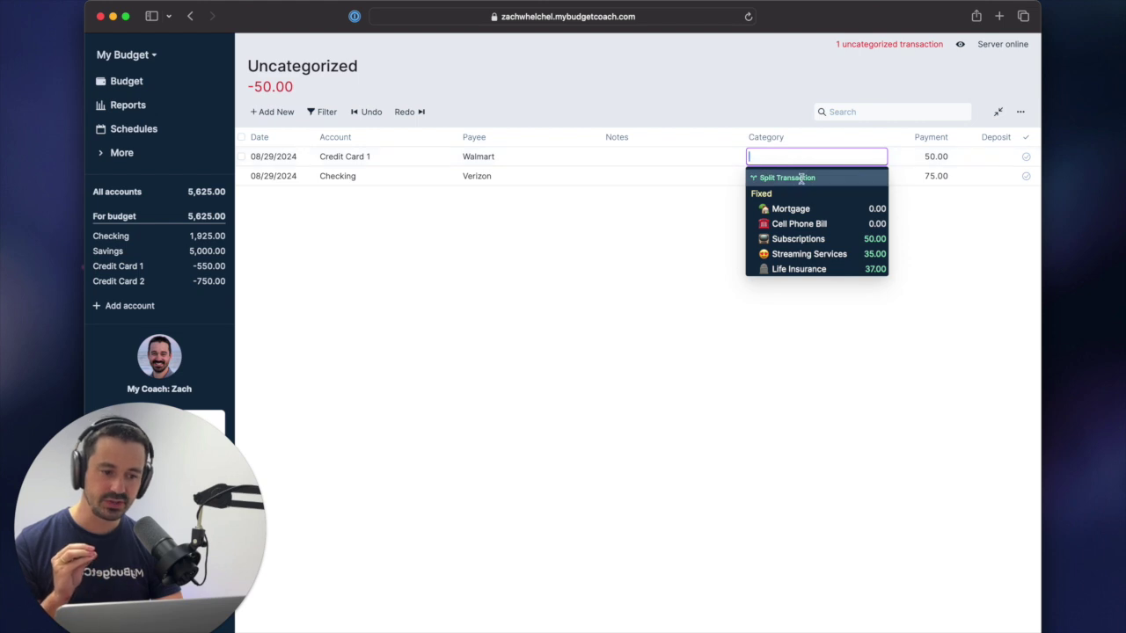
{"action": "left_click", "coordinate": [801, 178]}
{"action": "scroll", "coordinate": [823, 231], "scroll_direction": "down", "scroll_amount": 4}
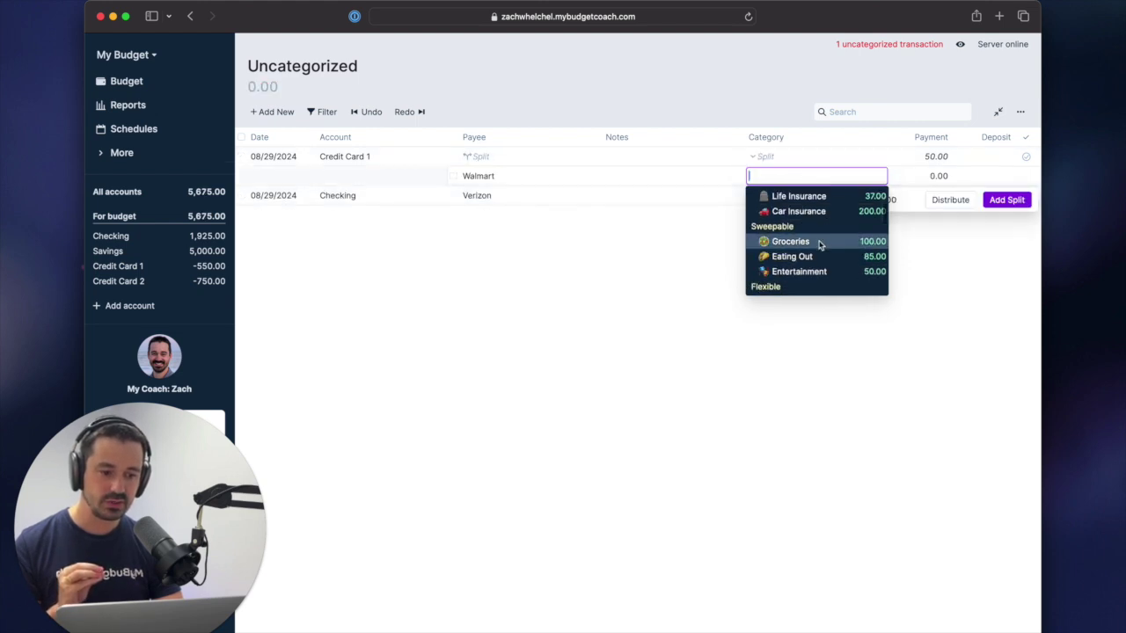
{"action": "left_click", "coordinate": [818, 242]}
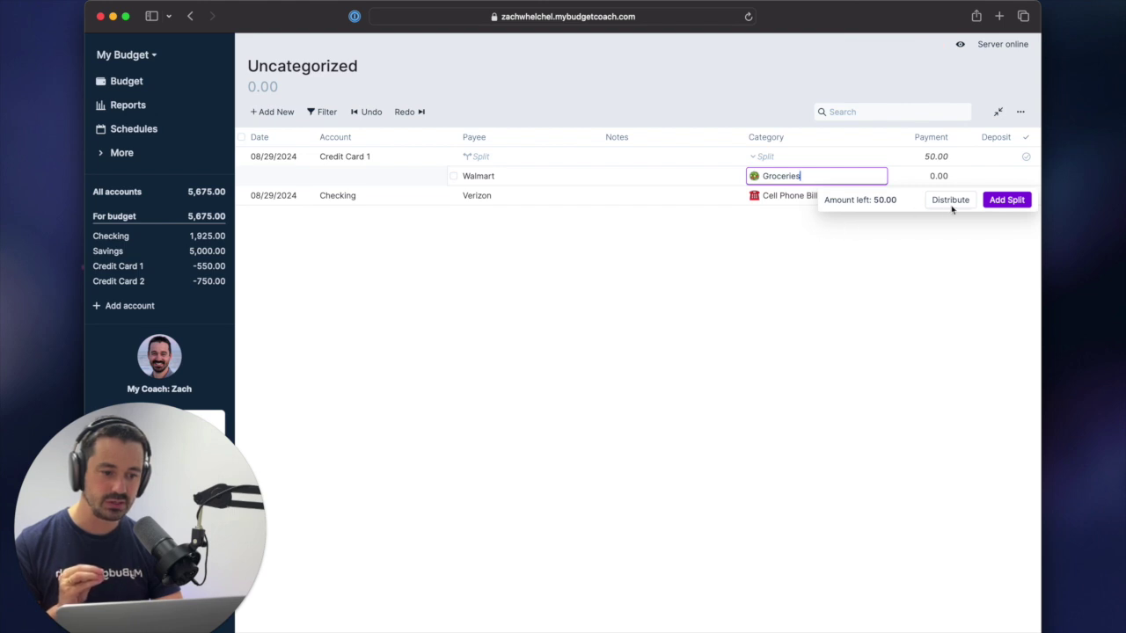
{"action": "left_click", "coordinate": [1003, 201]}
{"action": "left_click", "coordinate": [786, 195]}
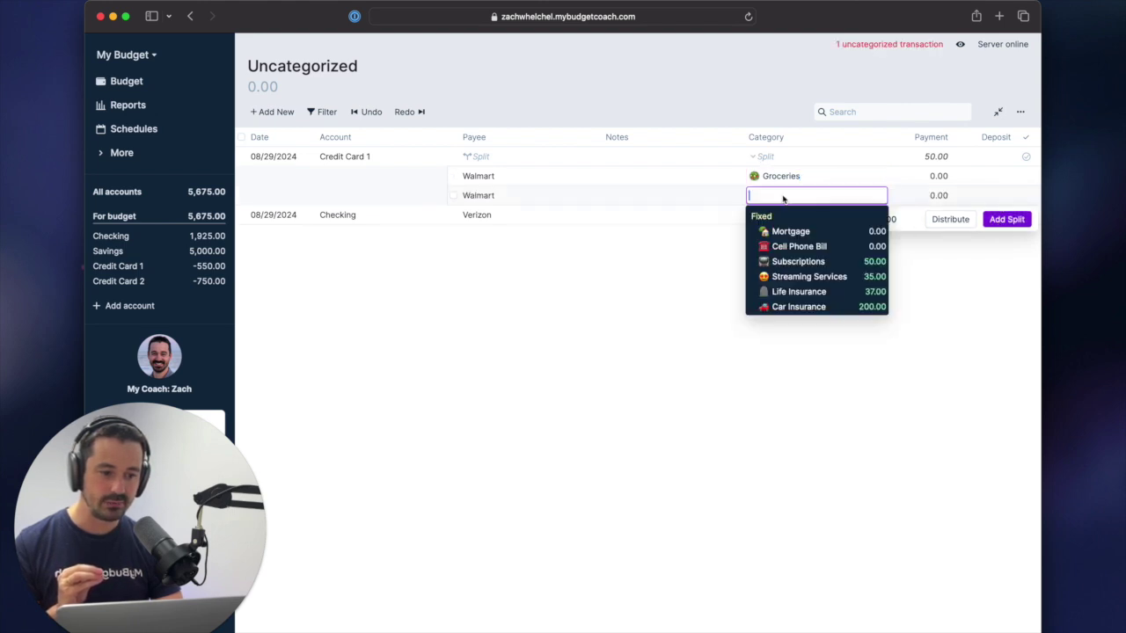
{"action": "scroll", "coordinate": [801, 248], "scroll_direction": "down", "scroll_amount": 6}
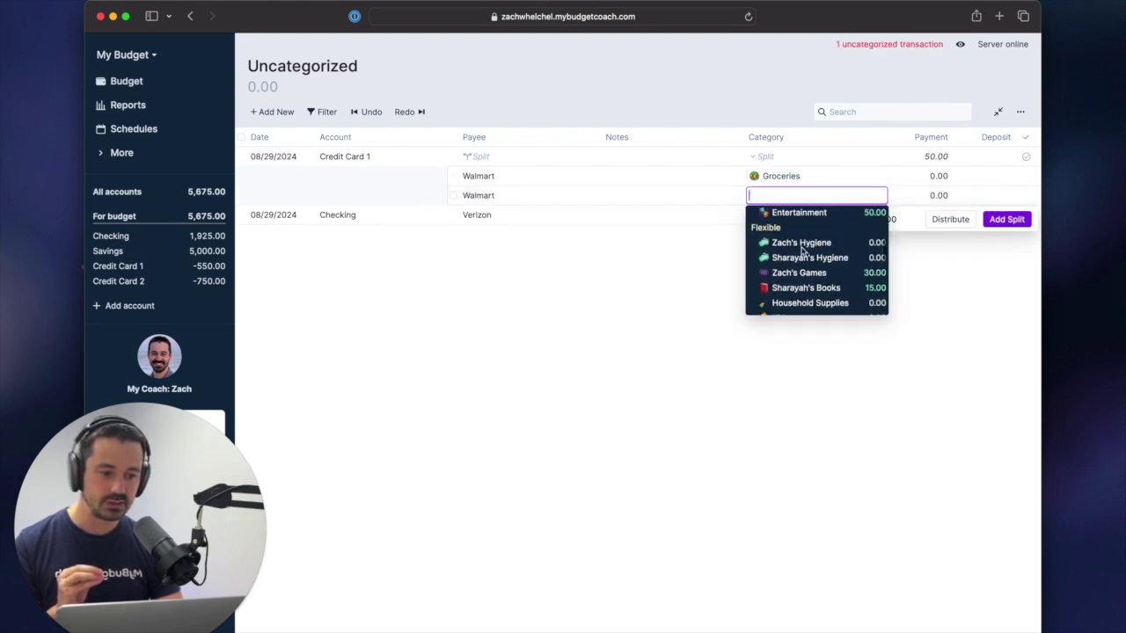
{"action": "scroll", "coordinate": [802, 252], "scroll_direction": "down", "scroll_amount": 1}
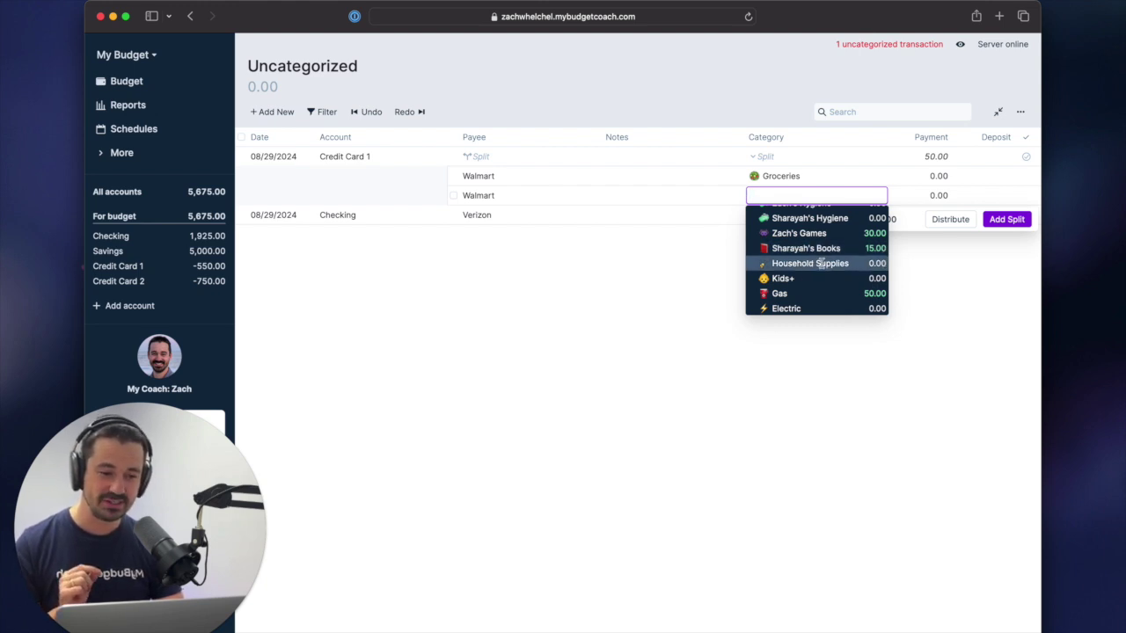
{"action": "left_click", "coordinate": [820, 264]}
- Set the payment amounts of the Groceries and Household Supplies splits to 25 each and finish the split
{"action": "left_click", "coordinate": [939, 176]}
{"action": "type", "text": "25"}
{"action": "left_click", "coordinate": [935, 195]}
{"action": "type", "text": "25"}
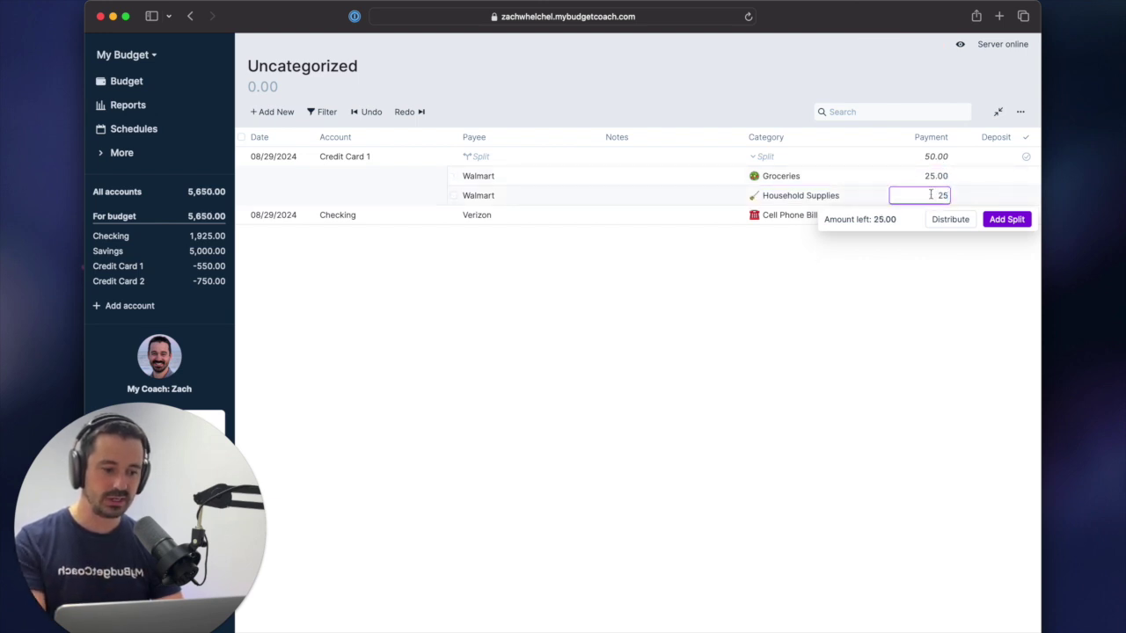
{"action": "left_click", "coordinate": [1002, 218]}
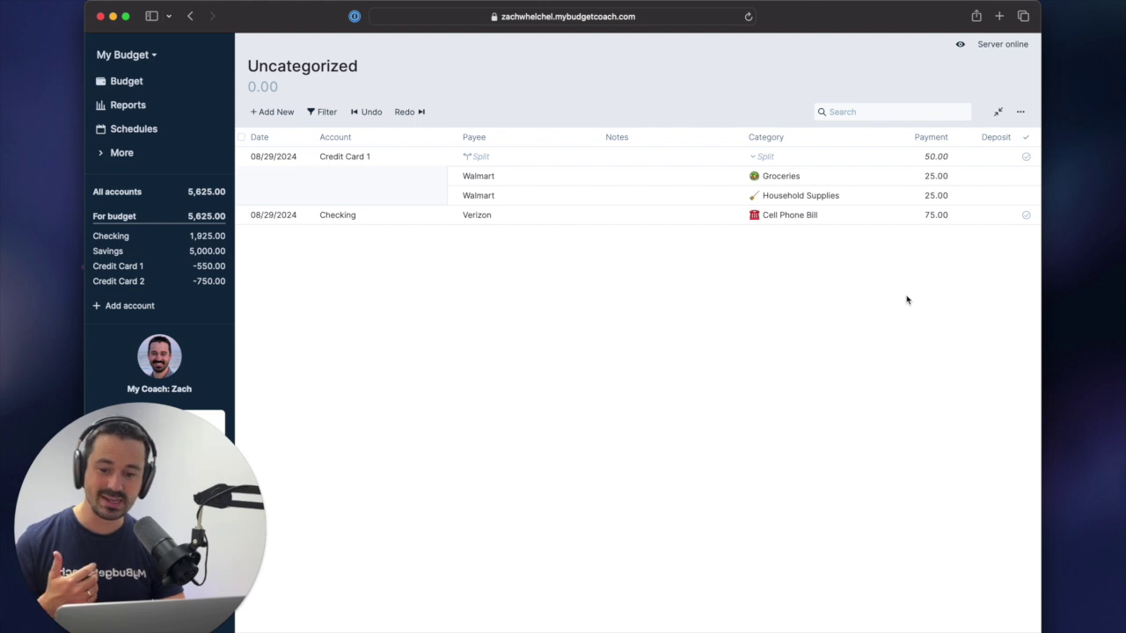
- Return to the August budget and cover the Household Supplies overspending from the Entertainment category
{"action": "left_click", "coordinate": [179, 86]}
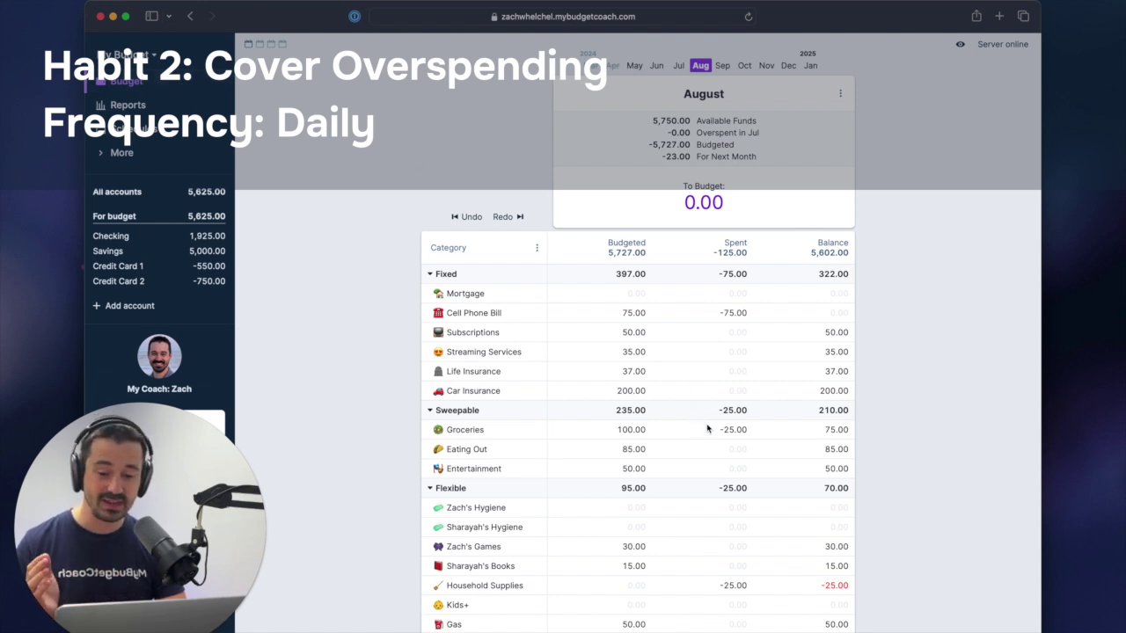
{"action": "scroll", "coordinate": [707, 429], "scroll_direction": "down", "scroll_amount": 3}
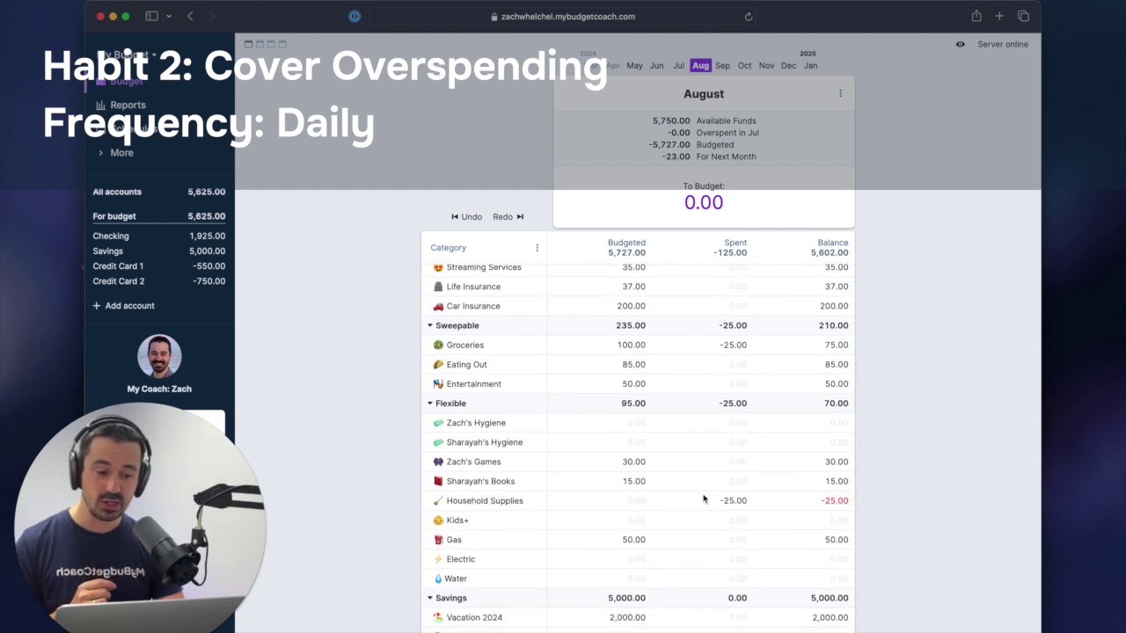
{"action": "left_click", "coordinate": [631, 502]}
{"action": "key", "text": "Escape"}
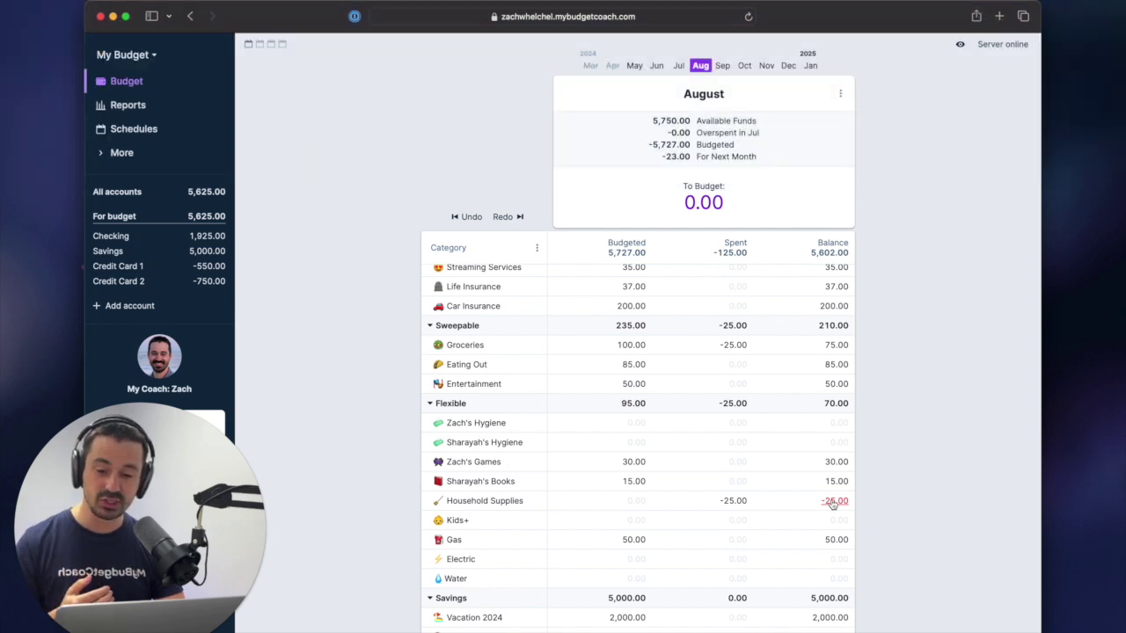
{"action": "scroll", "coordinate": [833, 504], "scroll_direction": "down", "scroll_amount": 1}
{"action": "scroll", "coordinate": [833, 504], "scroll_direction": "up", "scroll_amount": 1}
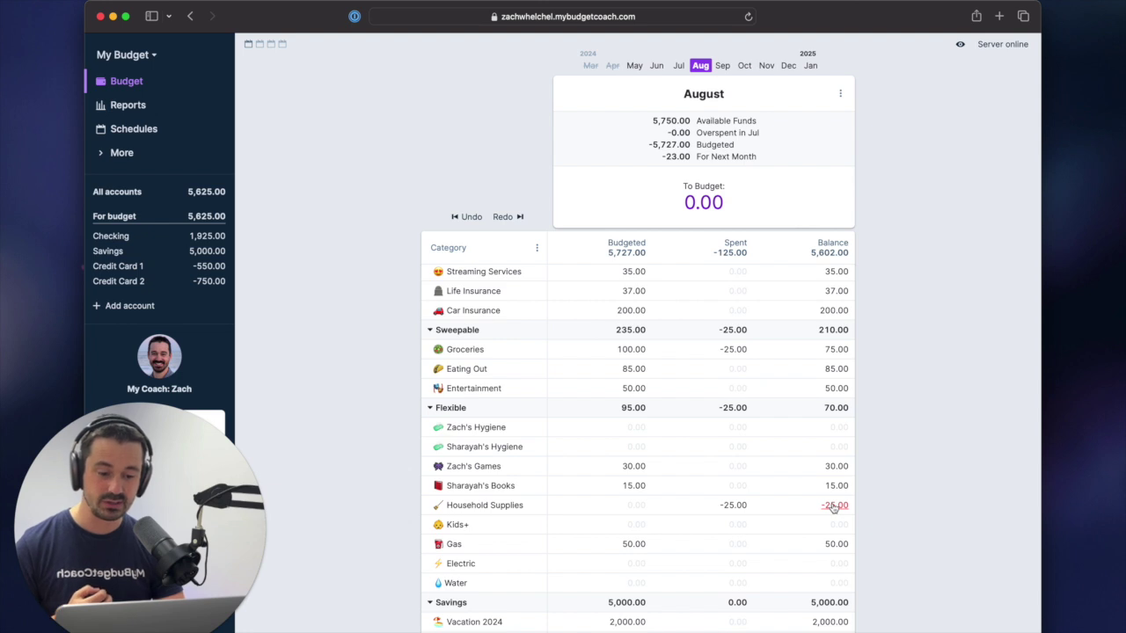
{"action": "left_click", "coordinate": [834, 507]}
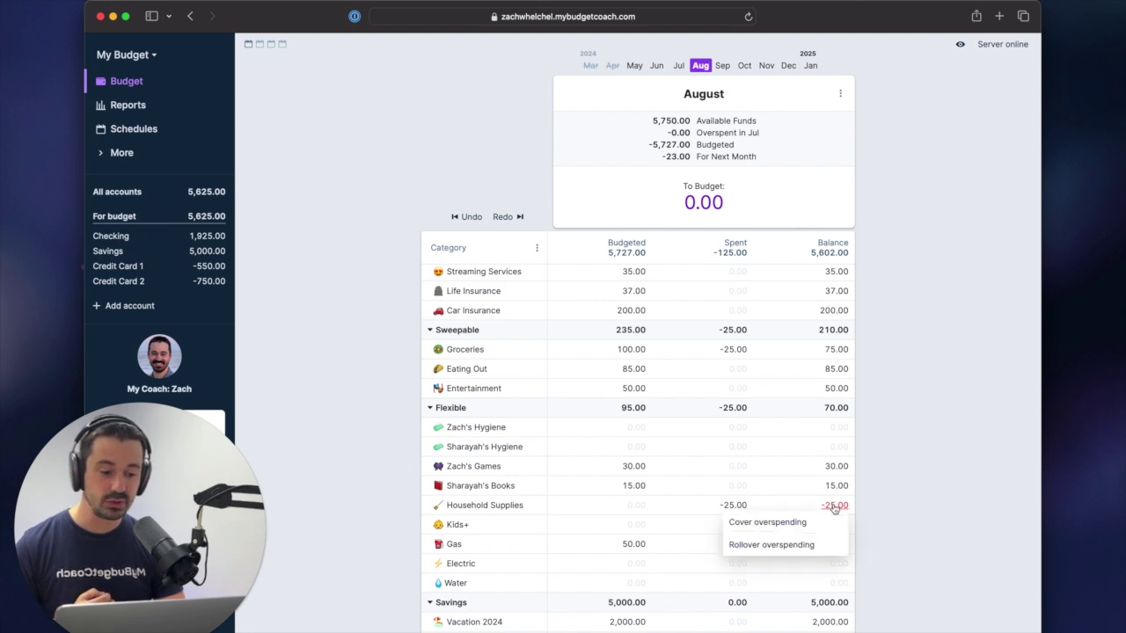
{"action": "left_click", "coordinate": [827, 524]}
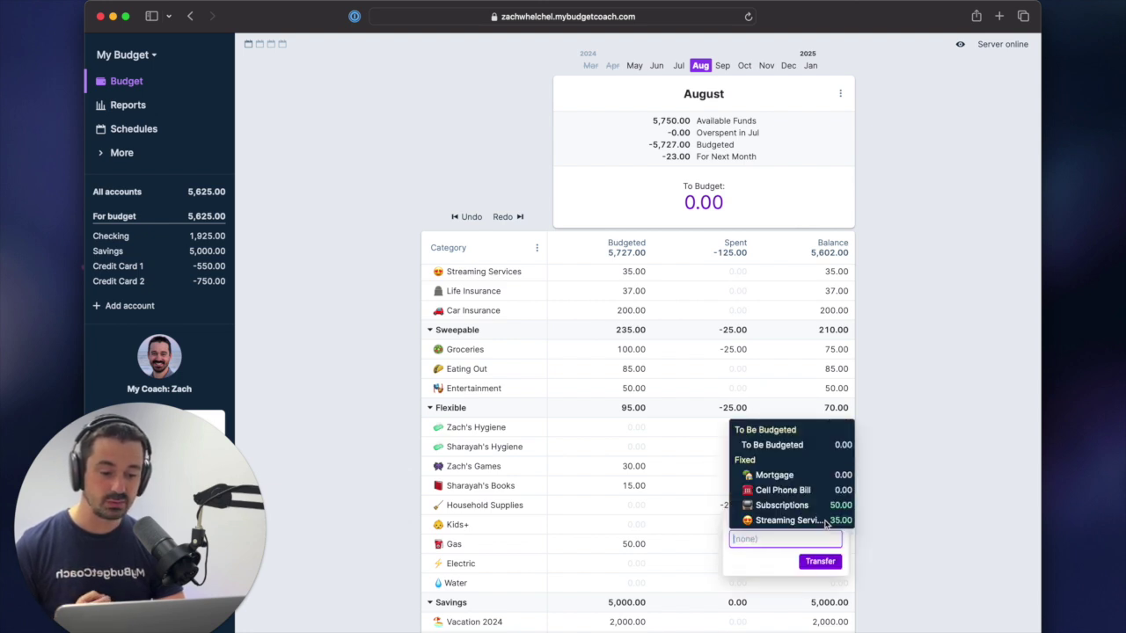
{"action": "scroll", "coordinate": [825, 519], "scroll_direction": "down", "scroll_amount": 4}
{"action": "scroll", "coordinate": [826, 510], "scroll_direction": "down", "scroll_amount": 2}
{"action": "left_click", "coordinate": [827, 486]}
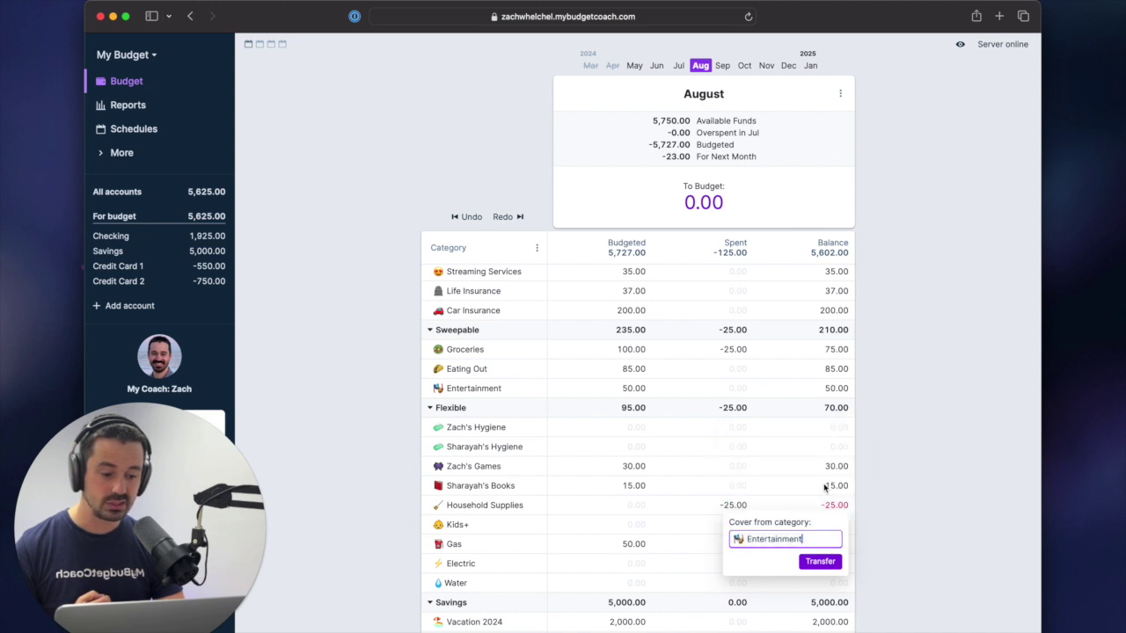
{"action": "left_click", "coordinate": [818, 562]}
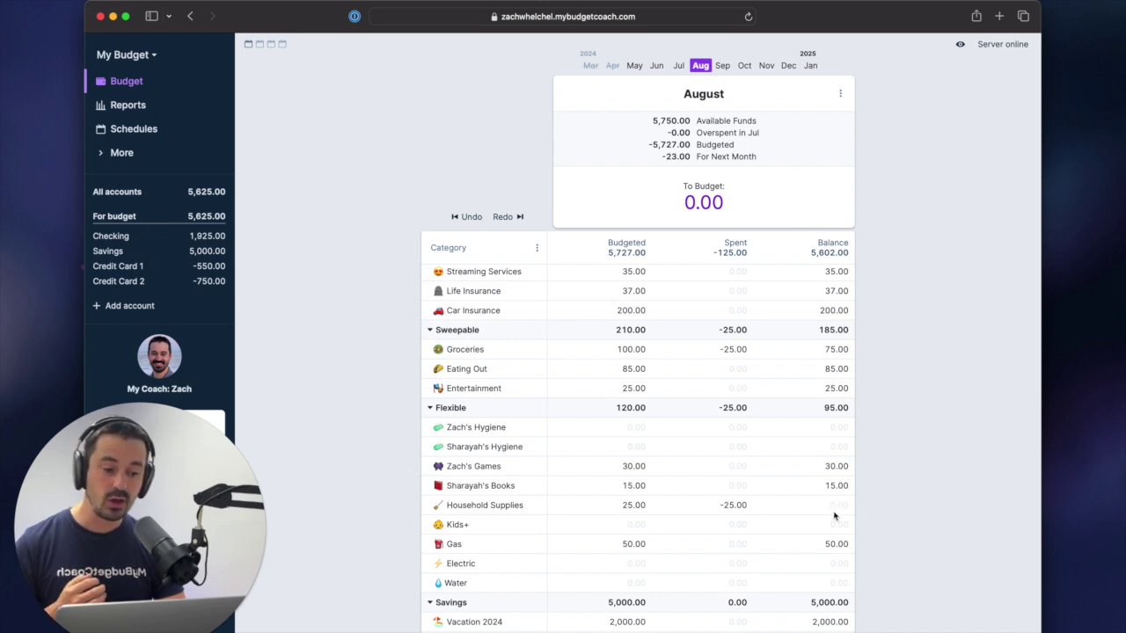
{"action": "scroll", "coordinate": [834, 516], "scroll_direction": "up", "scroll_amount": 3}
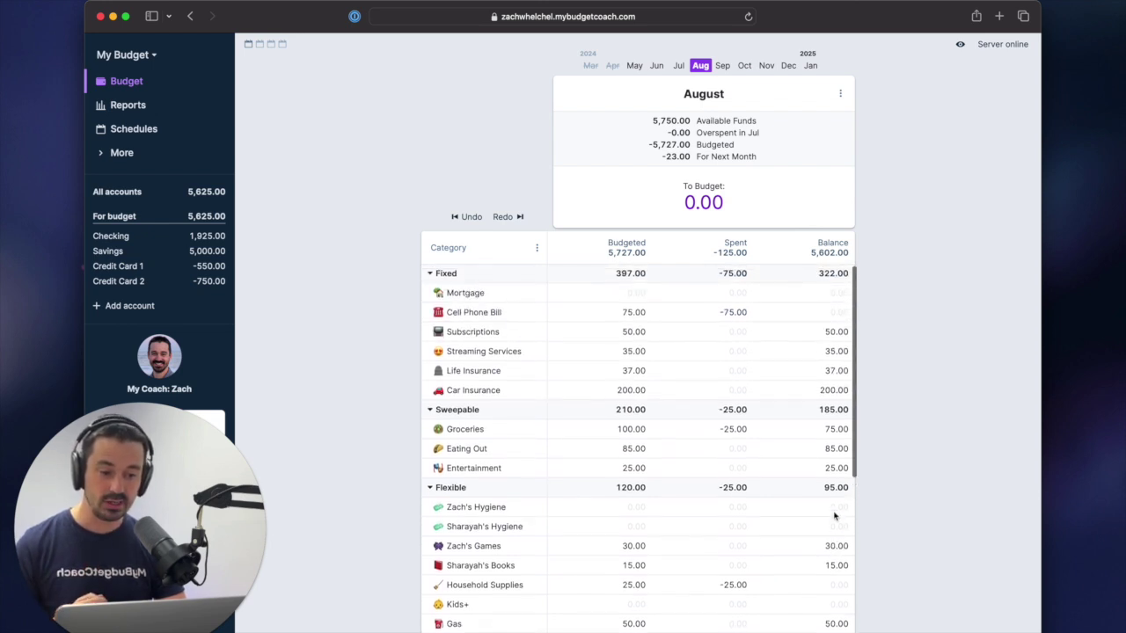
{"action": "scroll", "coordinate": [833, 515], "scroll_direction": "down", "scroll_amount": 1}
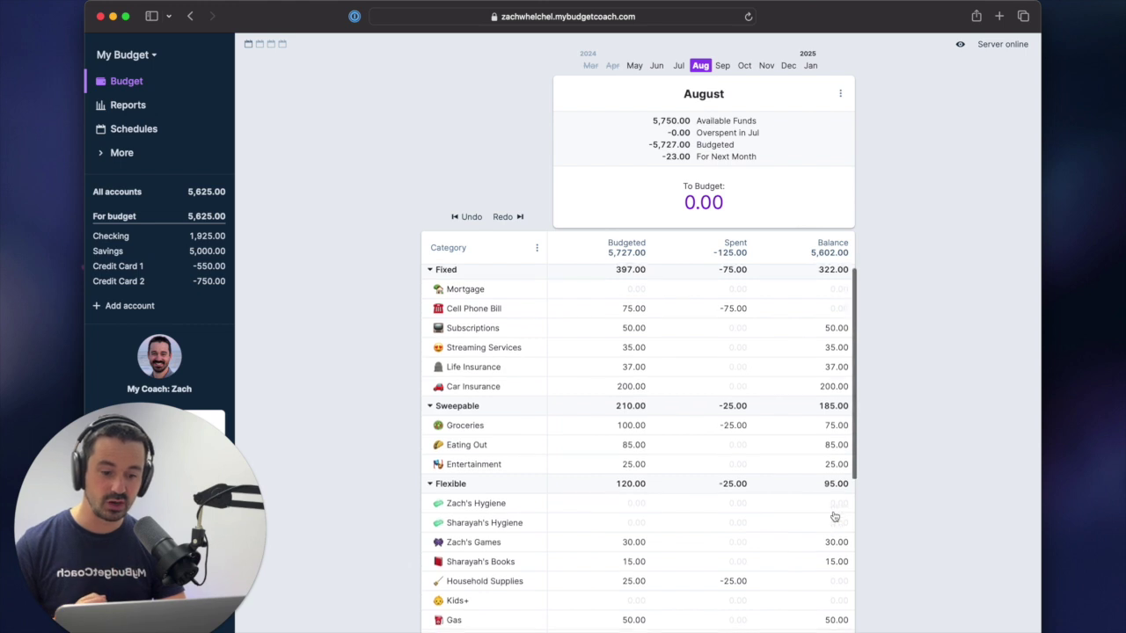
{"action": "scroll", "coordinate": [834, 516], "scroll_direction": "down", "scroll_amount": 1}
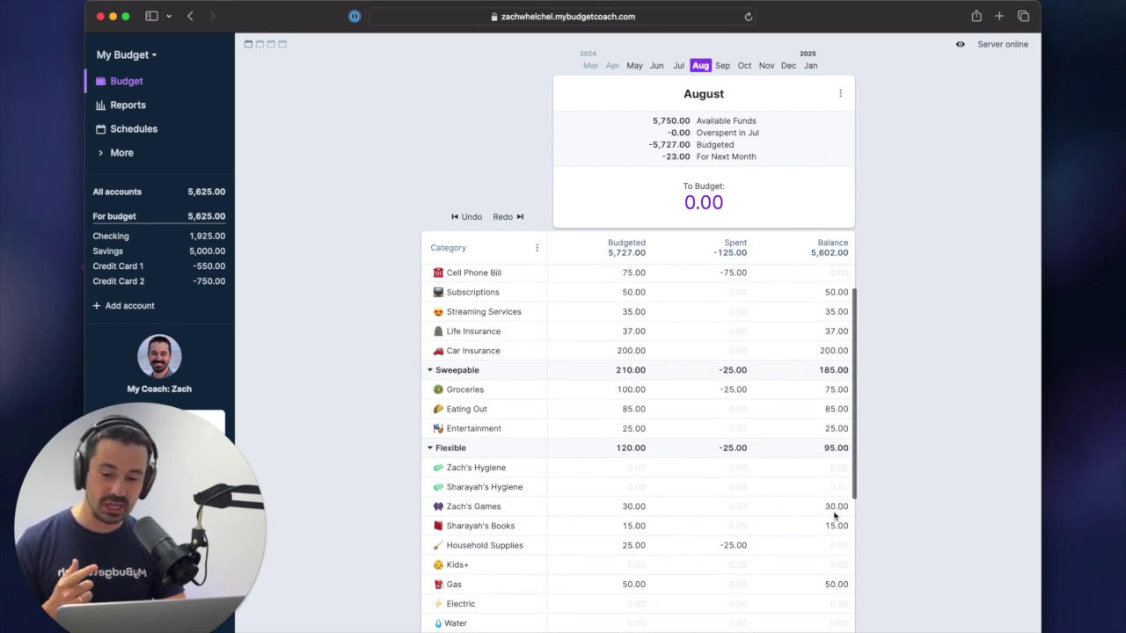
{"action": "scroll", "coordinate": [834, 516], "scroll_direction": "up", "scroll_amount": 1}
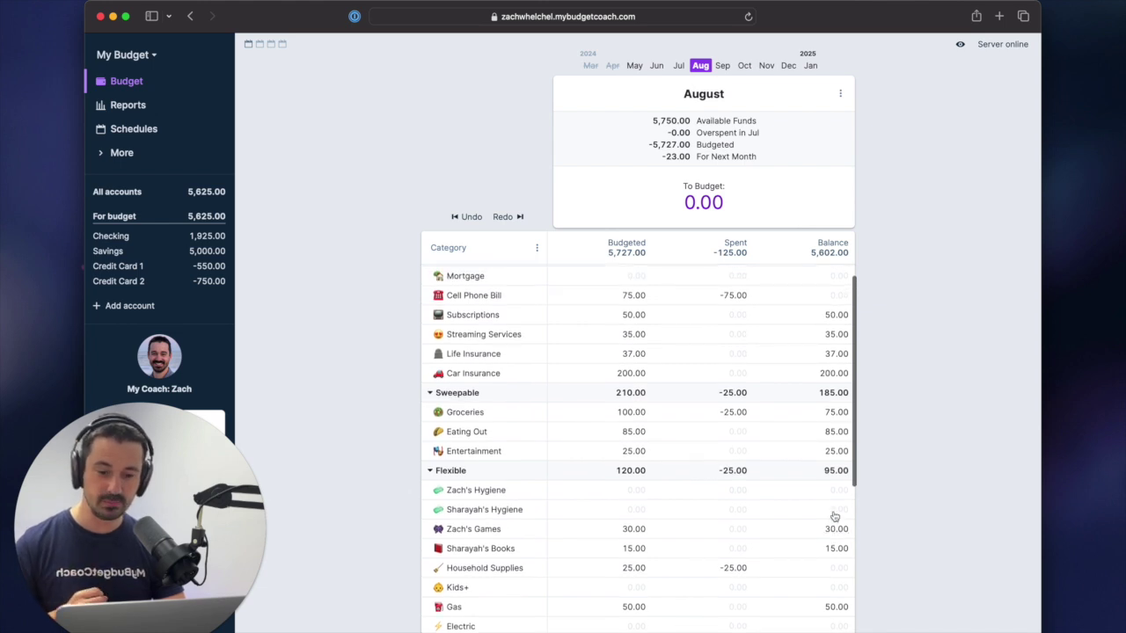
{"action": "scroll", "coordinate": [833, 515], "scroll_direction": "up", "scroll_amount": 1}
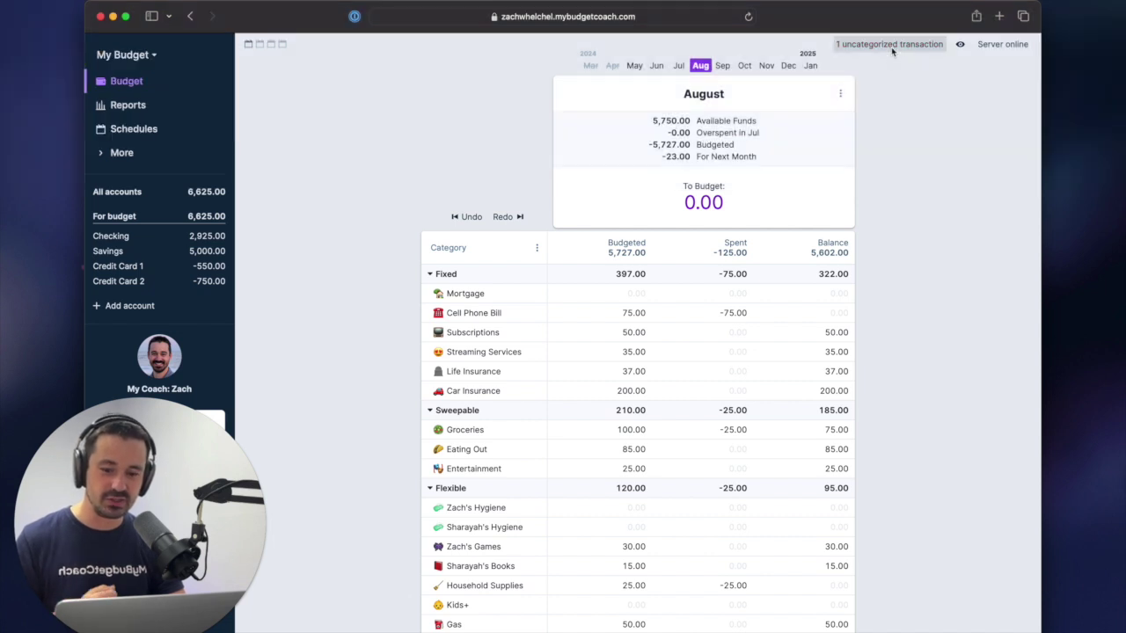
- Open the uncategorized transactions and categorize the 1,000.00 deposit into Checking as Income
{"action": "left_click", "coordinate": [891, 46]}
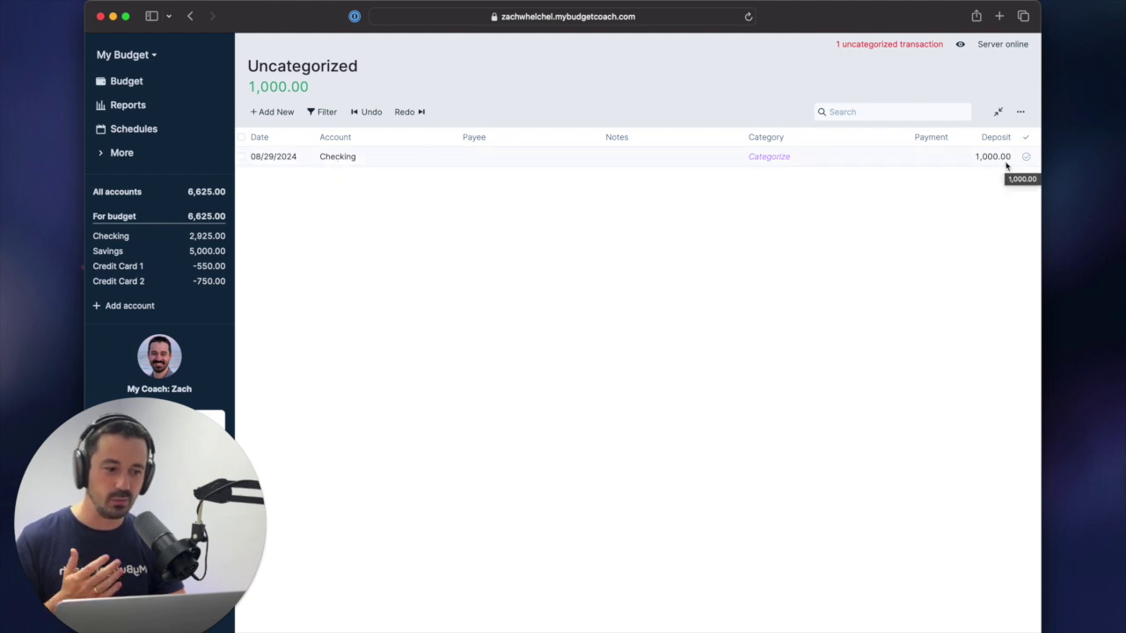
{"action": "left_click", "coordinate": [768, 158]}
{"action": "scroll", "coordinate": [794, 236], "scroll_direction": "down", "scroll_amount": 10}
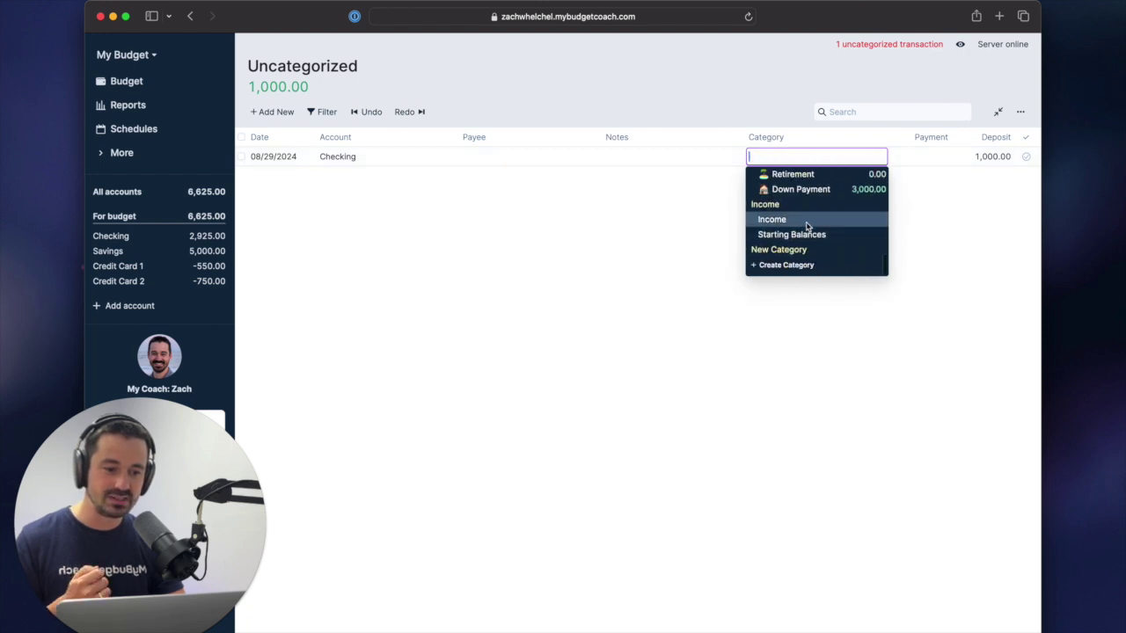
{"action": "left_click", "coordinate": [806, 226]}
{"action": "left_click", "coordinate": [803, 244]}
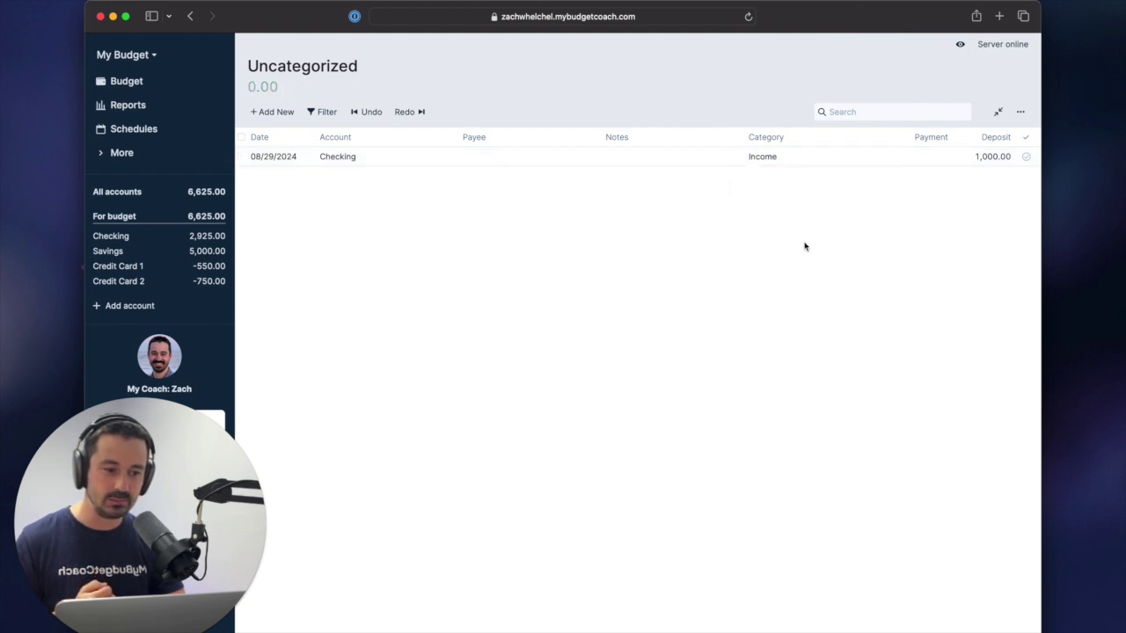
- Return to the August budget and set the budgeted amount for Vacation 2024 in the Savings group to 2,250
{"action": "left_click", "coordinate": [144, 86]}
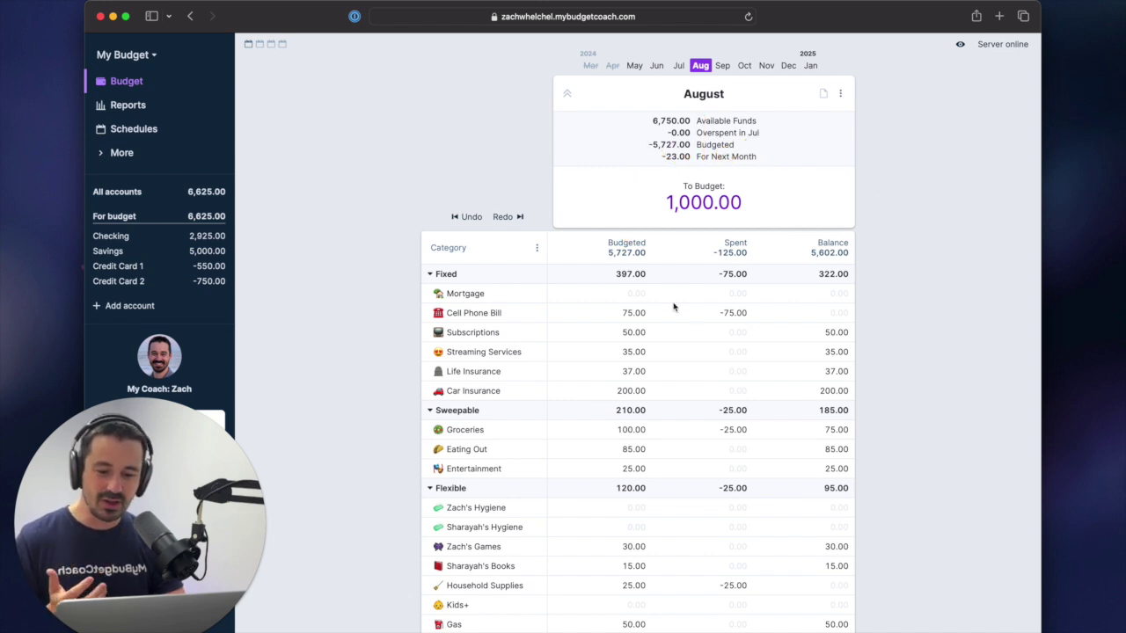
{"action": "scroll", "coordinate": [686, 330], "scroll_direction": "down", "scroll_amount": 5}
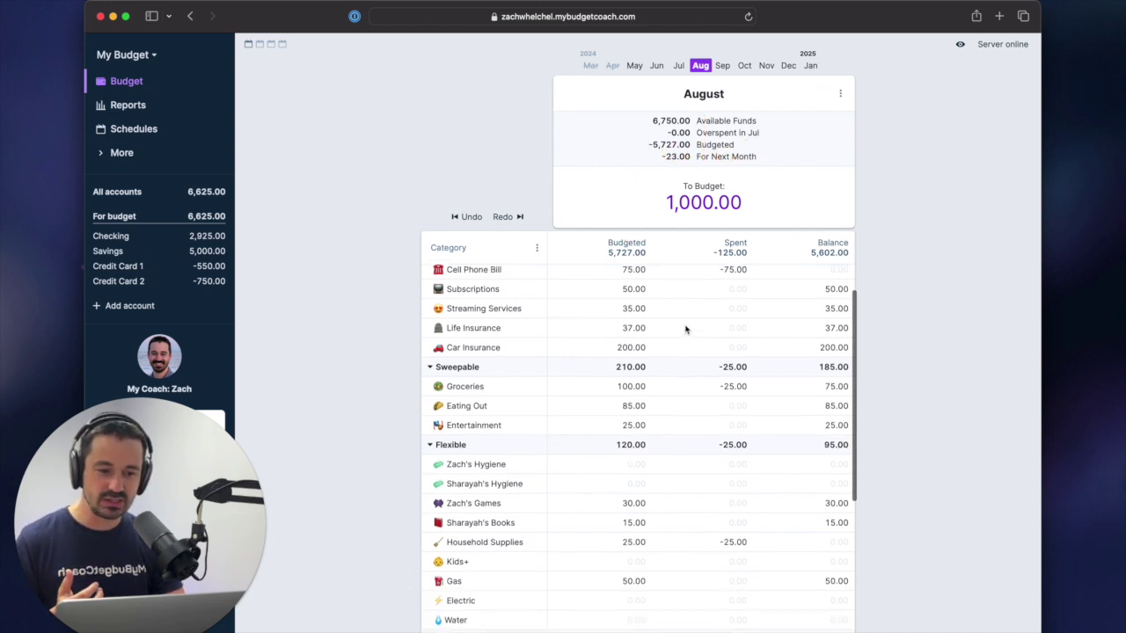
{"action": "scroll", "coordinate": [686, 329], "scroll_direction": "down", "scroll_amount": 2}
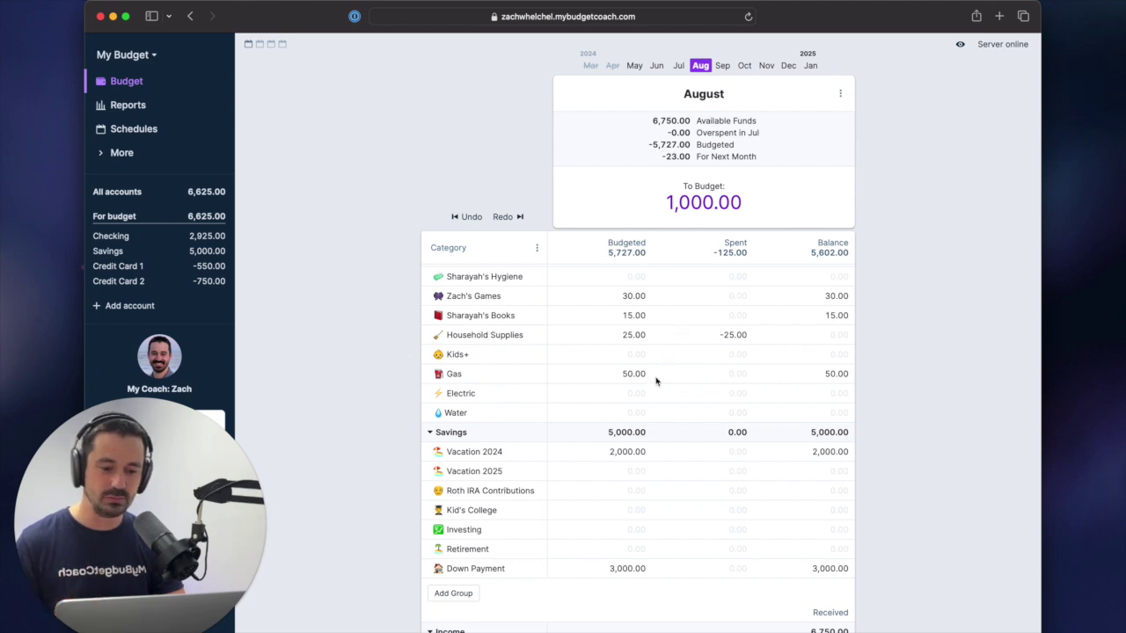
{"action": "left_click", "coordinate": [627, 453]}
{"action": "left_click", "coordinate": [626, 453]}
{"action": "key", "text": "BackSpace"}
{"action": "key", "text": "BackSpace"}
{"action": "type", "text": "25"}
{"action": "key", "text": "Return"}
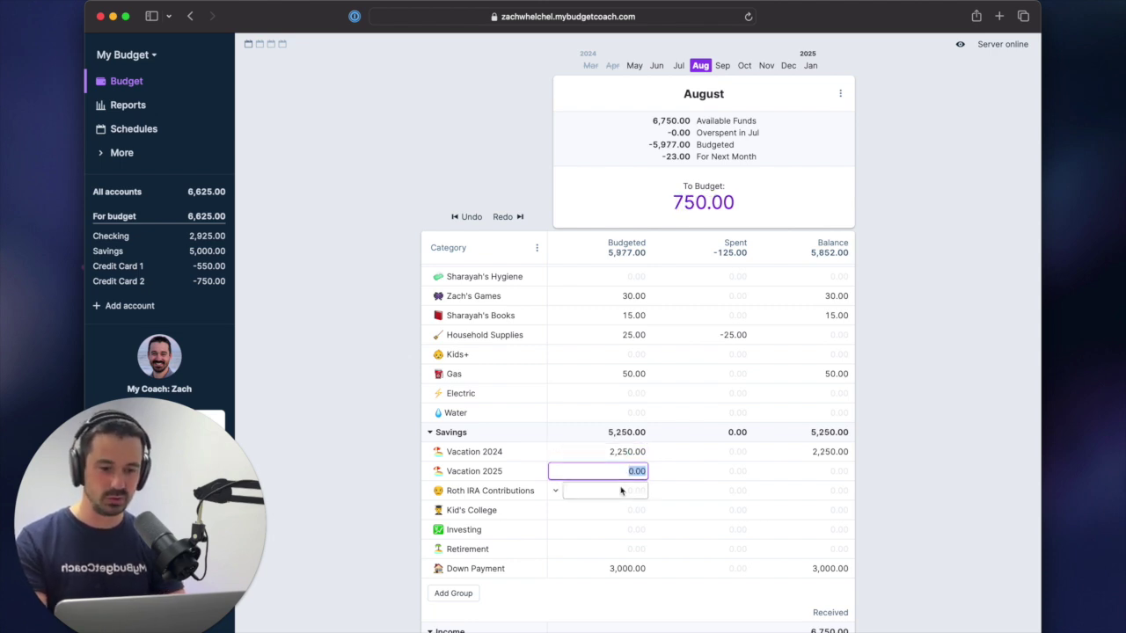
- Hold the remaining 750.00 of August's unbudgeted funds for next month
{"action": "left_click", "coordinate": [701, 209]}
{"action": "left_click", "coordinate": [713, 255]}
{"action": "left_click", "coordinate": [744, 265]}
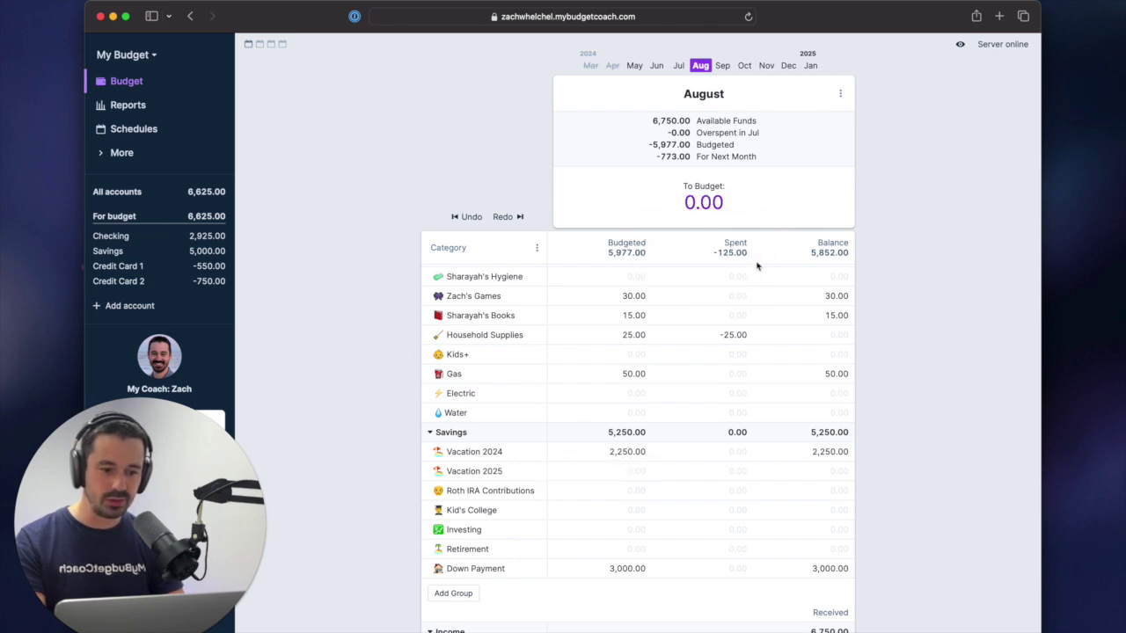
- Open the September budget and move its 750.00 of unbudgeted funds to the Mortgage category
{"action": "left_click", "coordinate": [722, 70]}
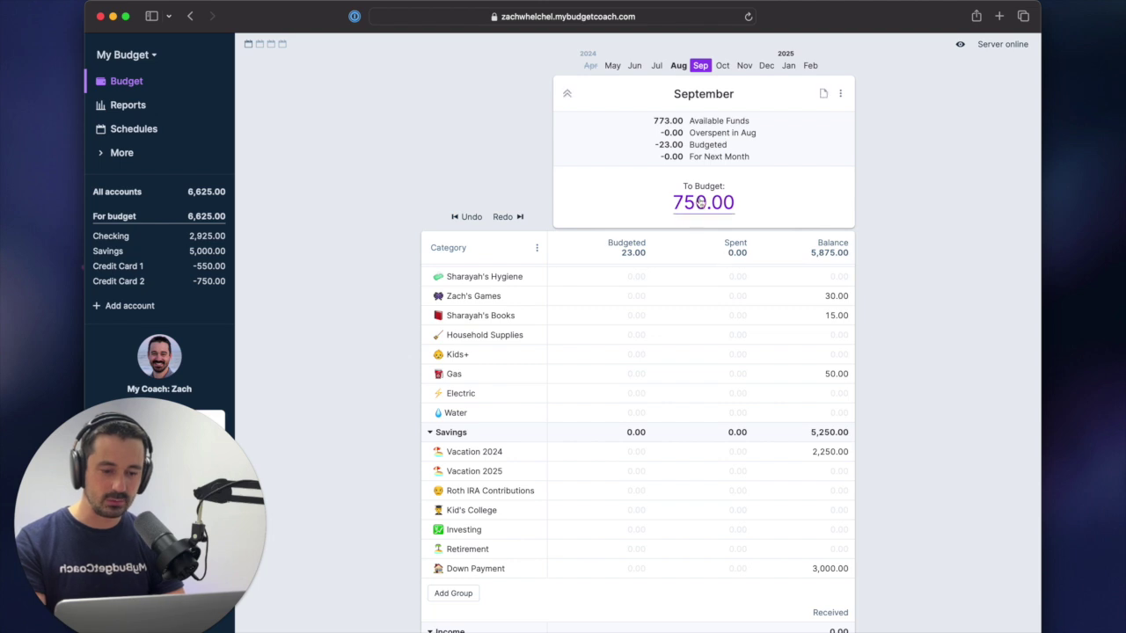
{"action": "scroll", "coordinate": [699, 277], "scroll_direction": "up", "scroll_amount": 5}
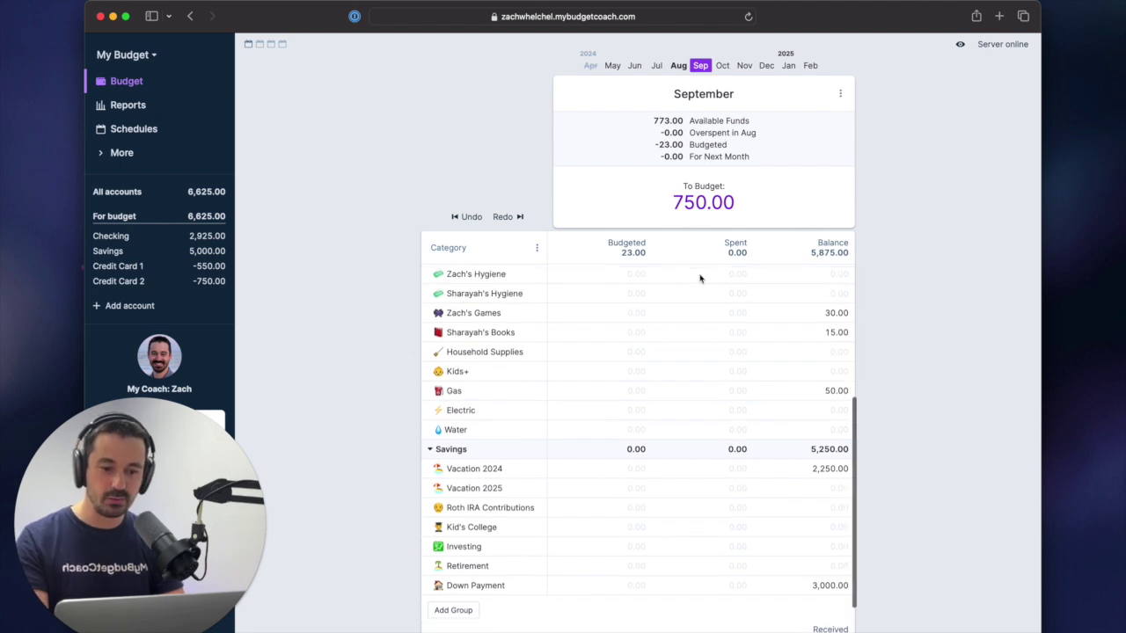
{"action": "scroll", "coordinate": [700, 279], "scroll_direction": "up", "scroll_amount": 3}
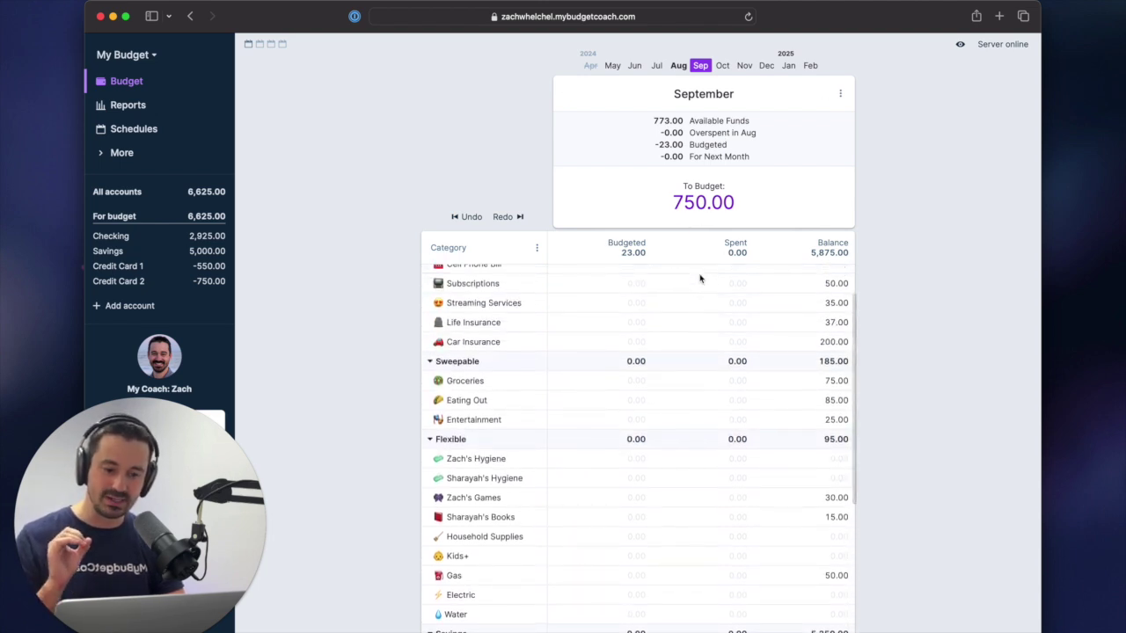
{"action": "left_click", "coordinate": [704, 208]}
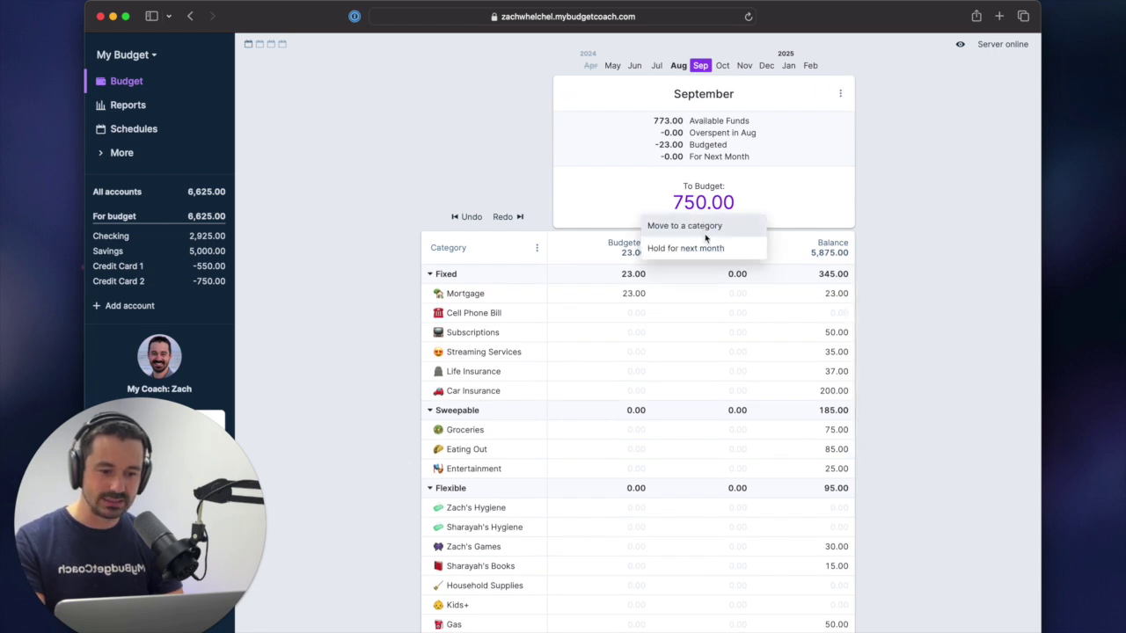
{"action": "left_click", "coordinate": [709, 227]}
{"action": "left_click", "coordinate": [701, 279]}
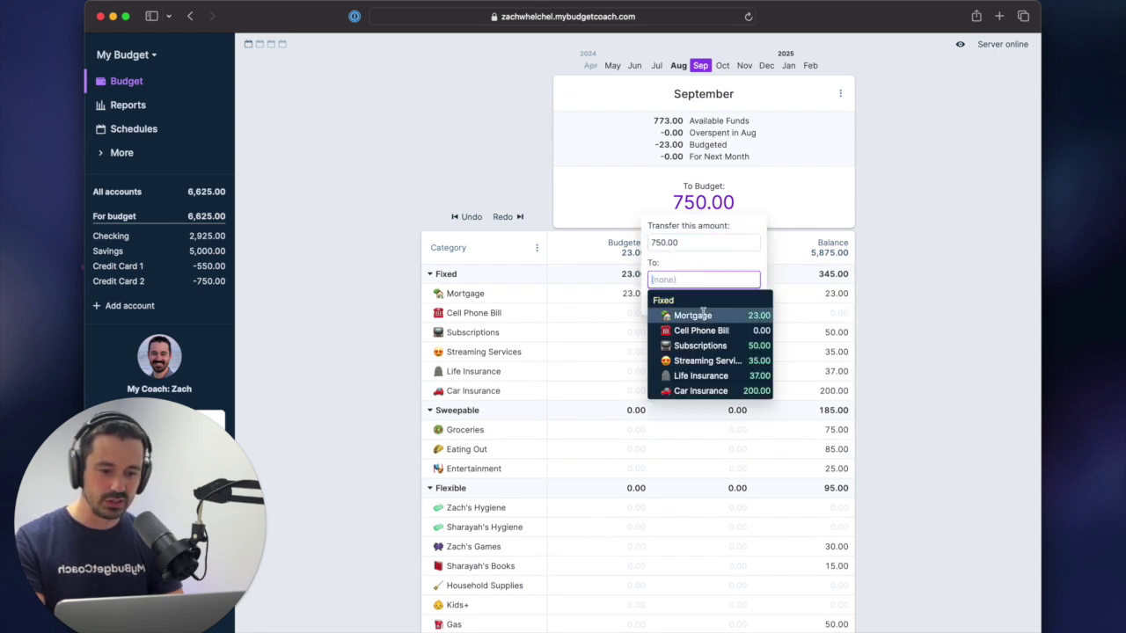
{"action": "left_click", "coordinate": [704, 310]}
{"action": "left_click", "coordinate": [736, 303]}
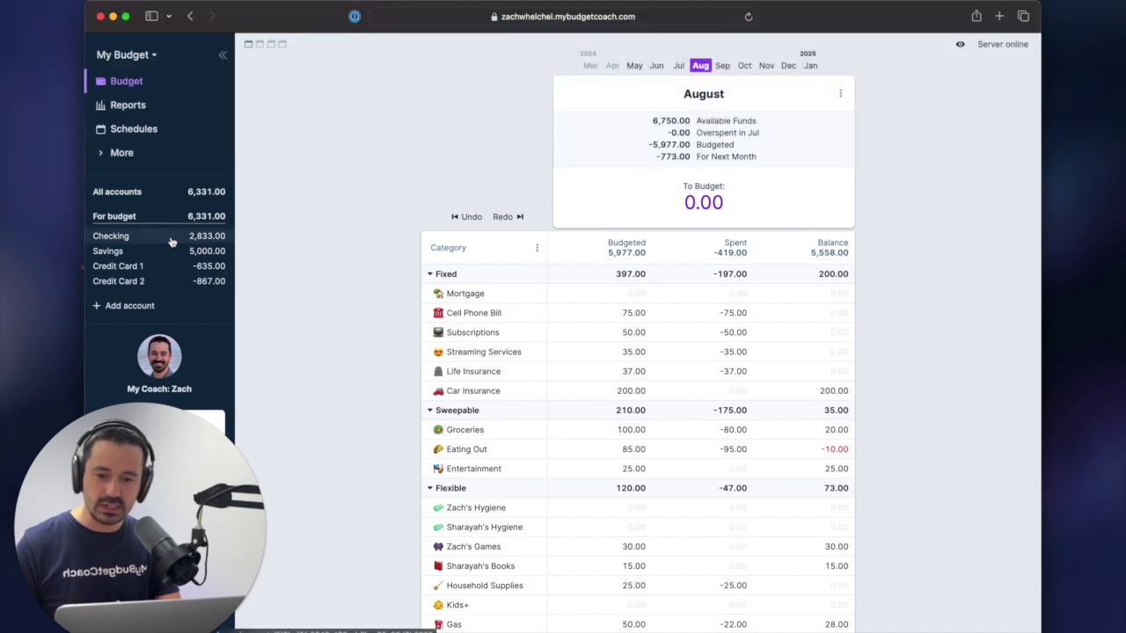
- Reconcile the Checking account against a bank balance of 2,833.00 and finish the reconciliation
{"action": "left_click", "coordinate": [172, 239]}
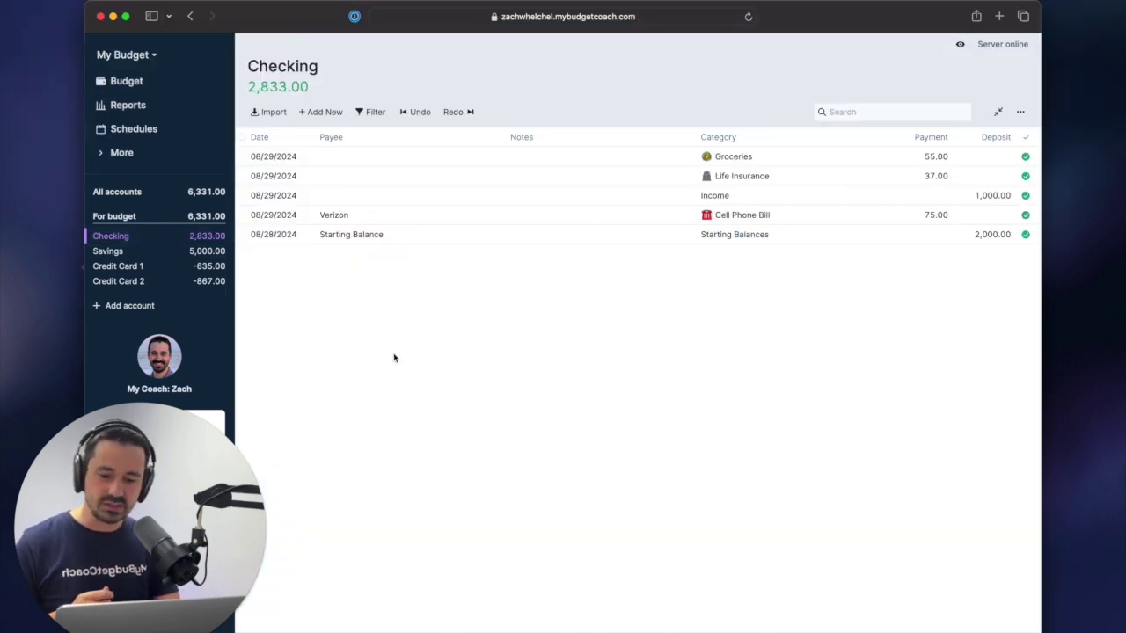
{"action": "left_click", "coordinate": [1020, 111]}
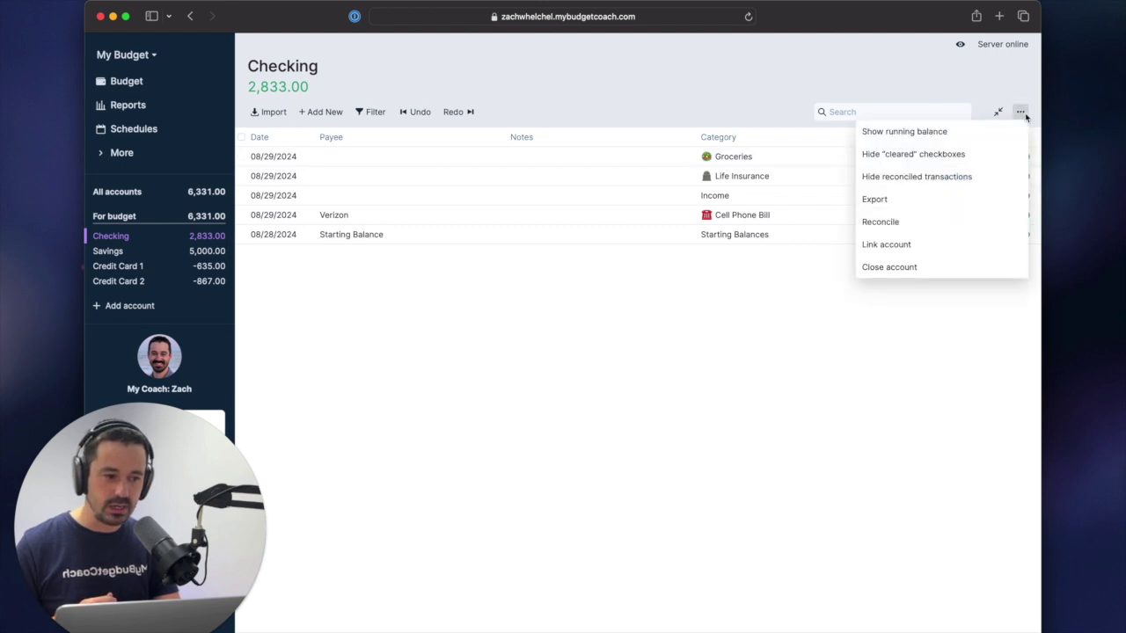
{"action": "left_click", "coordinate": [966, 222]}
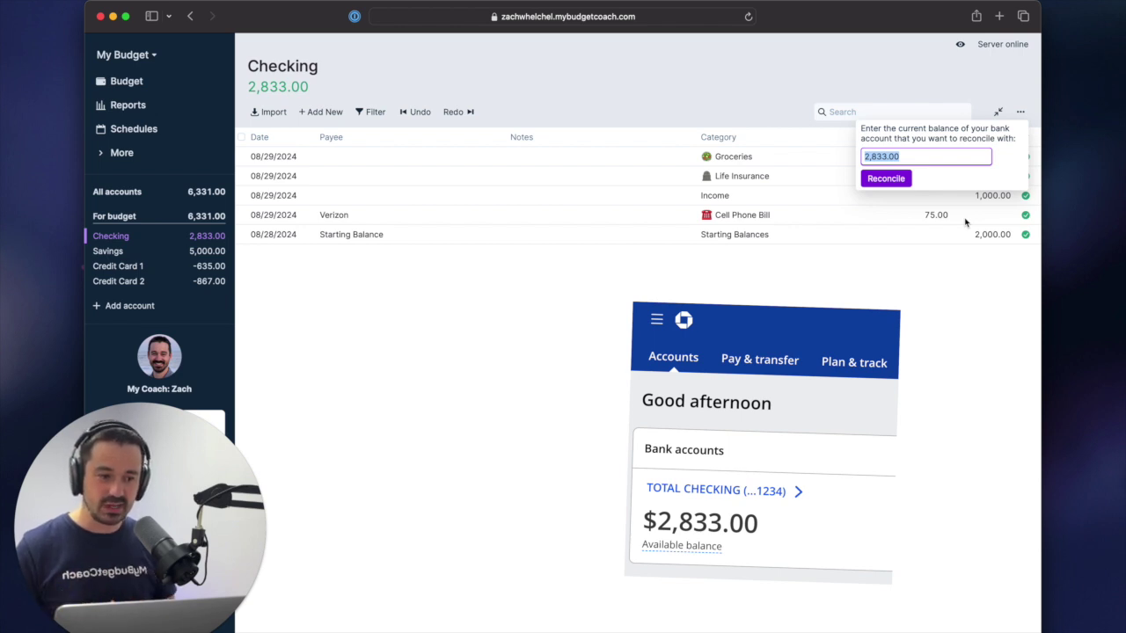
{"action": "left_click", "coordinate": [895, 185]}
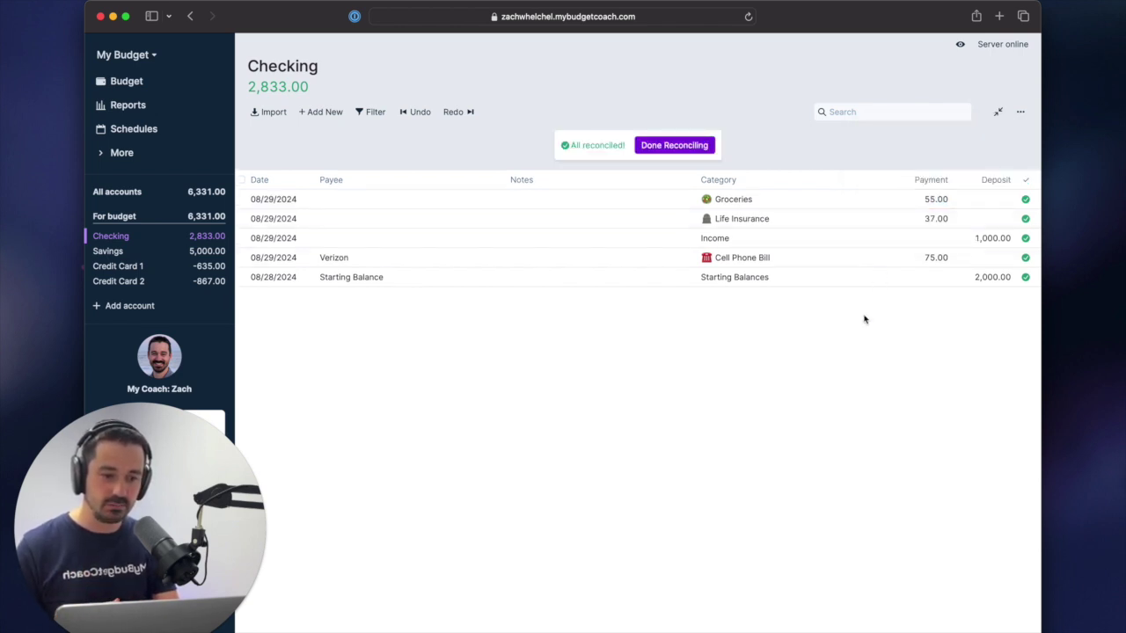
{"action": "left_click", "coordinate": [674, 145]}
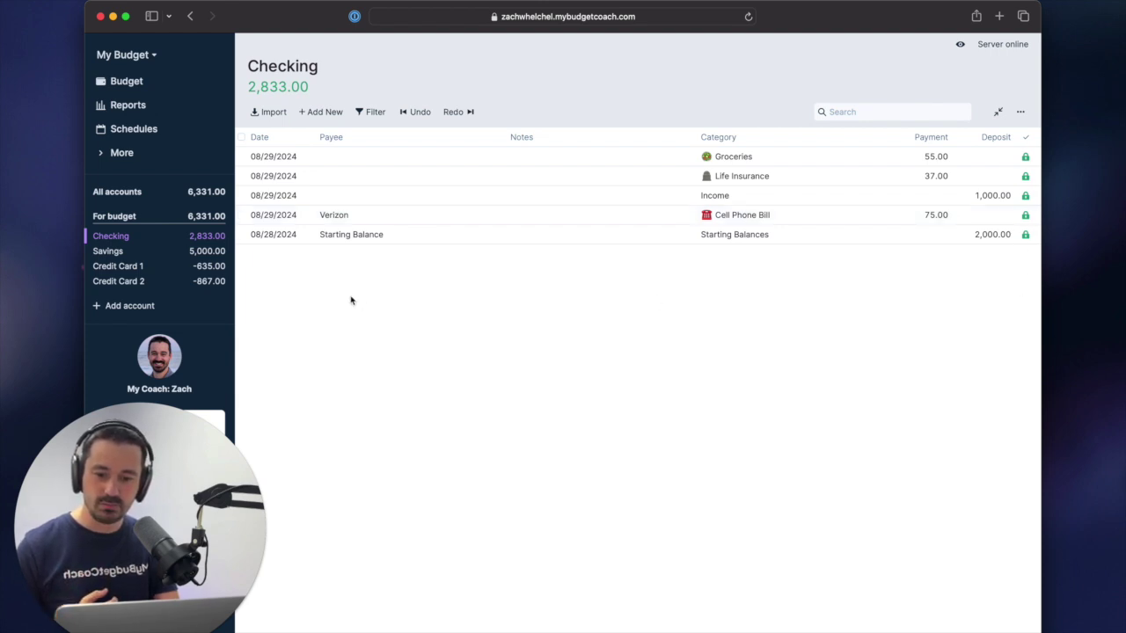
- Open the Credit Card 2 account and start reconciling it against a bank balance of -877.00
{"action": "left_click", "coordinate": [171, 267]}
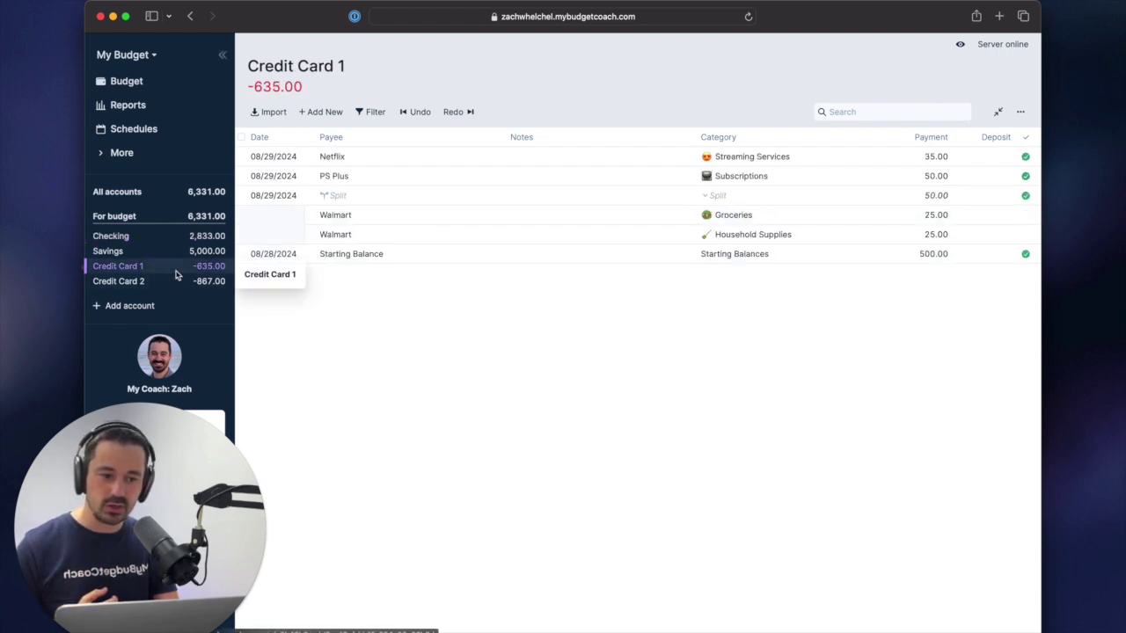
{"action": "left_click", "coordinate": [174, 287]}
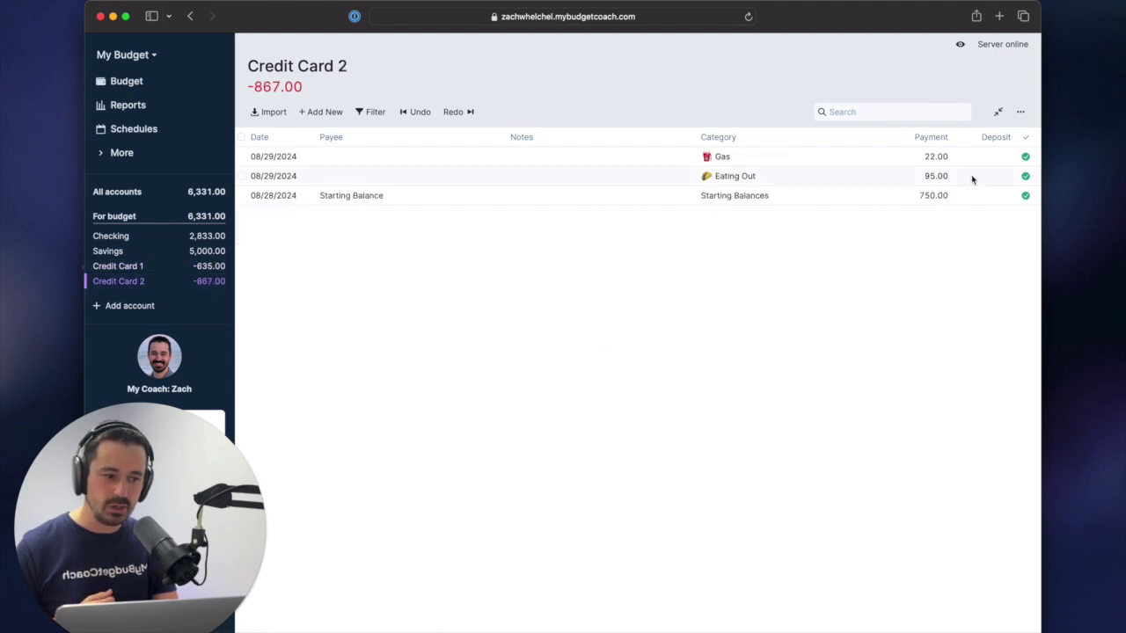
{"action": "left_click", "coordinate": [1020, 112]}
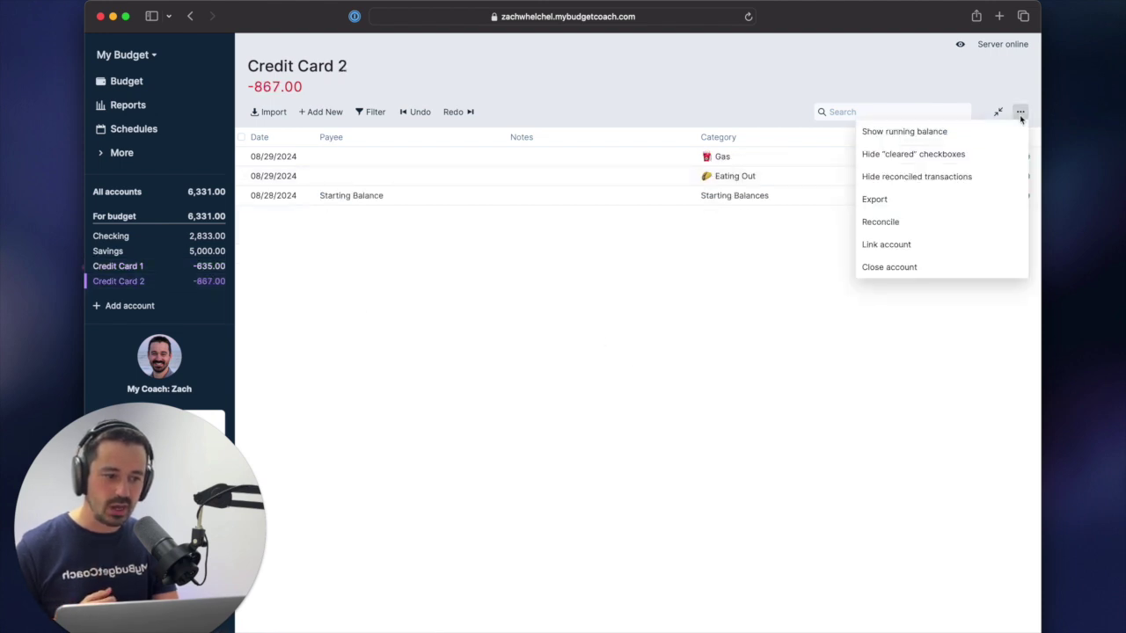
{"action": "left_click", "coordinate": [951, 222]}
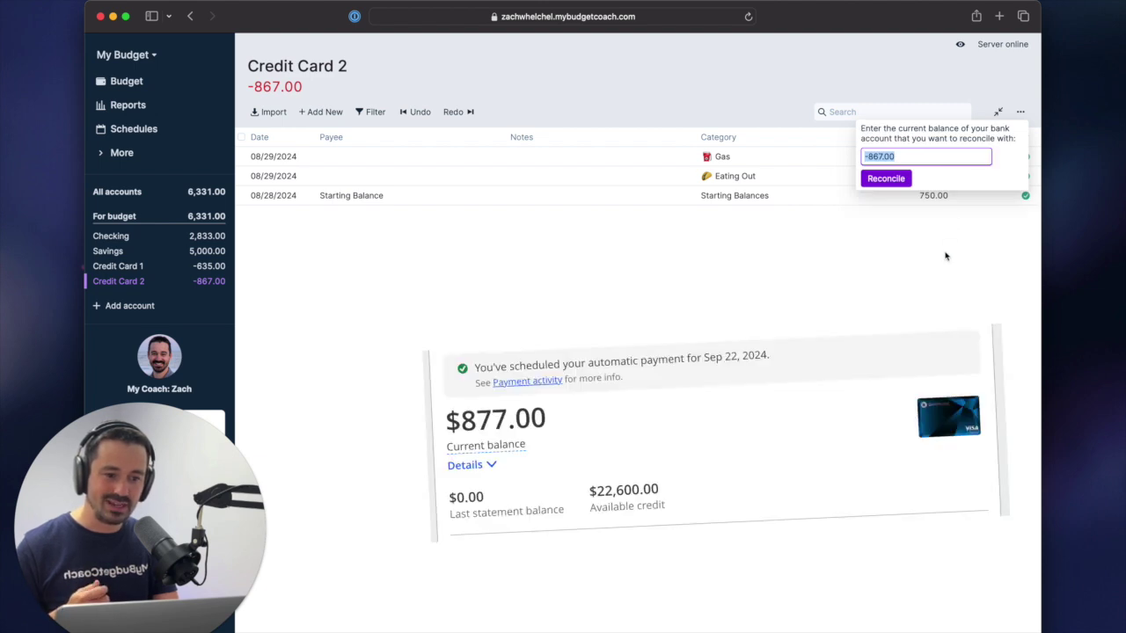
{"action": "left_click", "coordinate": [883, 156]}
{"action": "key", "text": "BackSpace"}
{"action": "key", "text": "BackSpace"}
{"action": "type", "text": "77"}
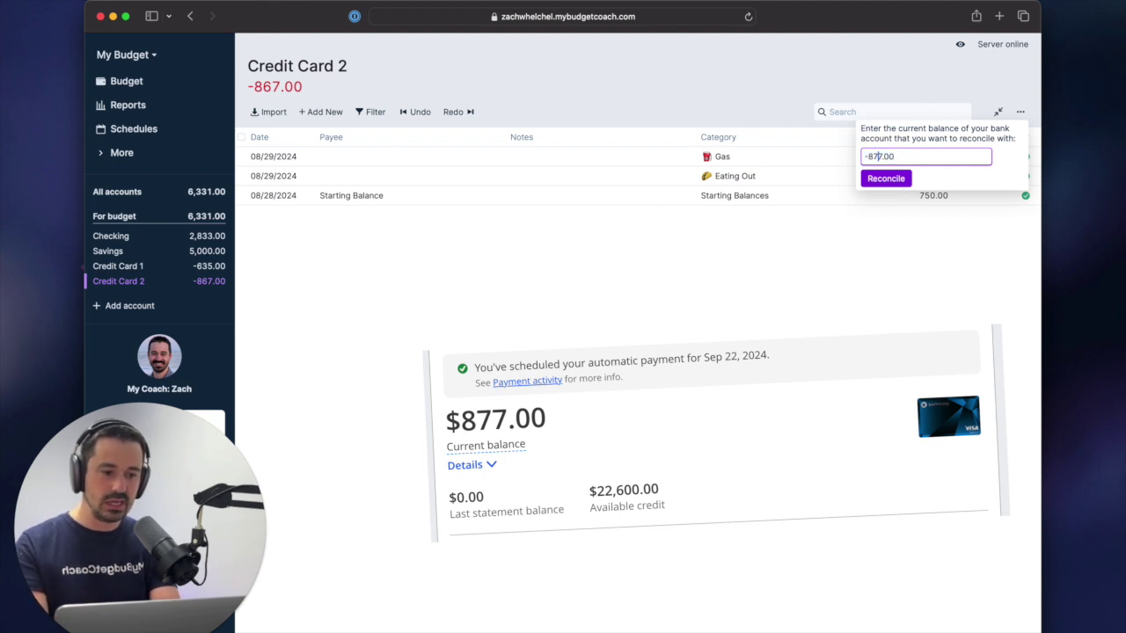
{"action": "left_click", "coordinate": [886, 179]}
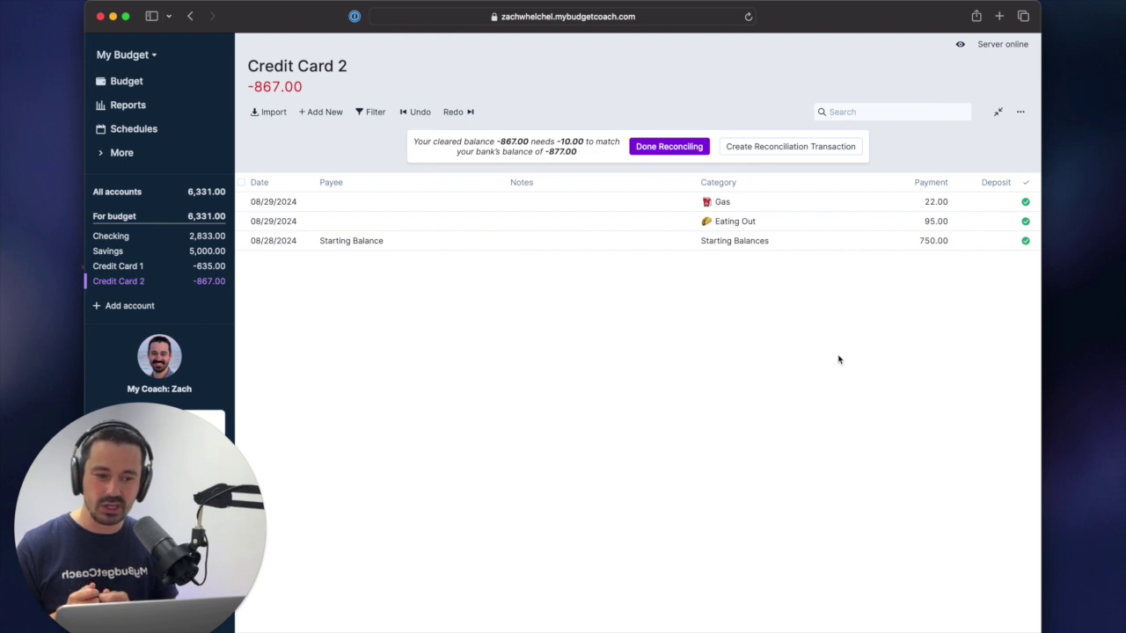
- Add 10 to the Eating Out payment on Credit Card 2, making it 105.00, and finish the reconciliation
{"action": "left_click", "coordinate": [927, 223]}
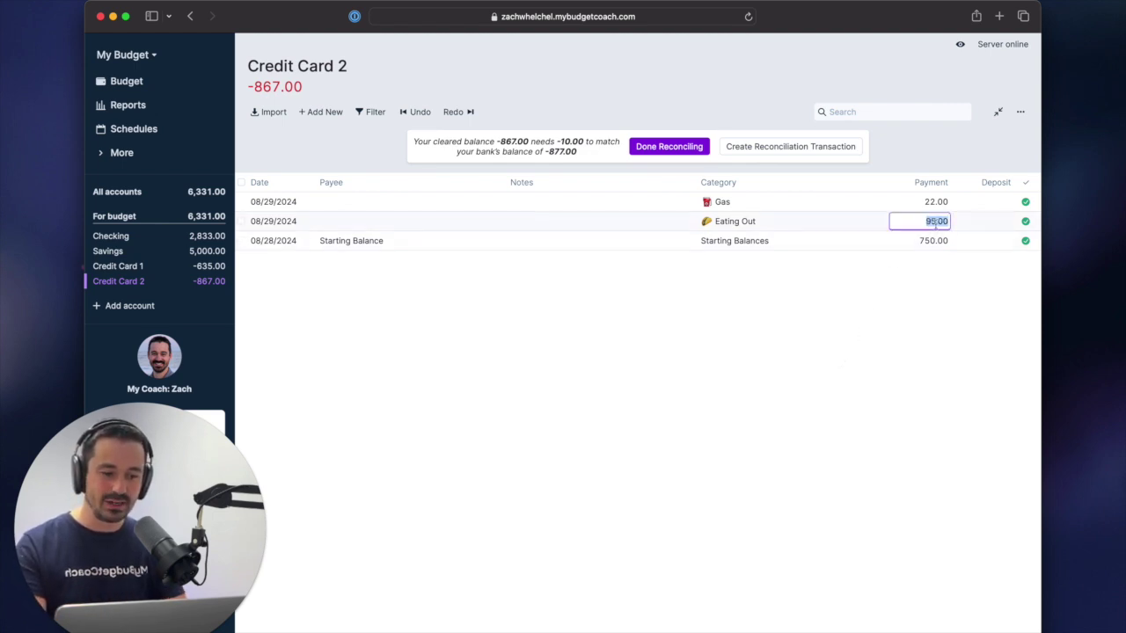
{"action": "type", "text": "+10"}
{"action": "key", "text": "Return"}
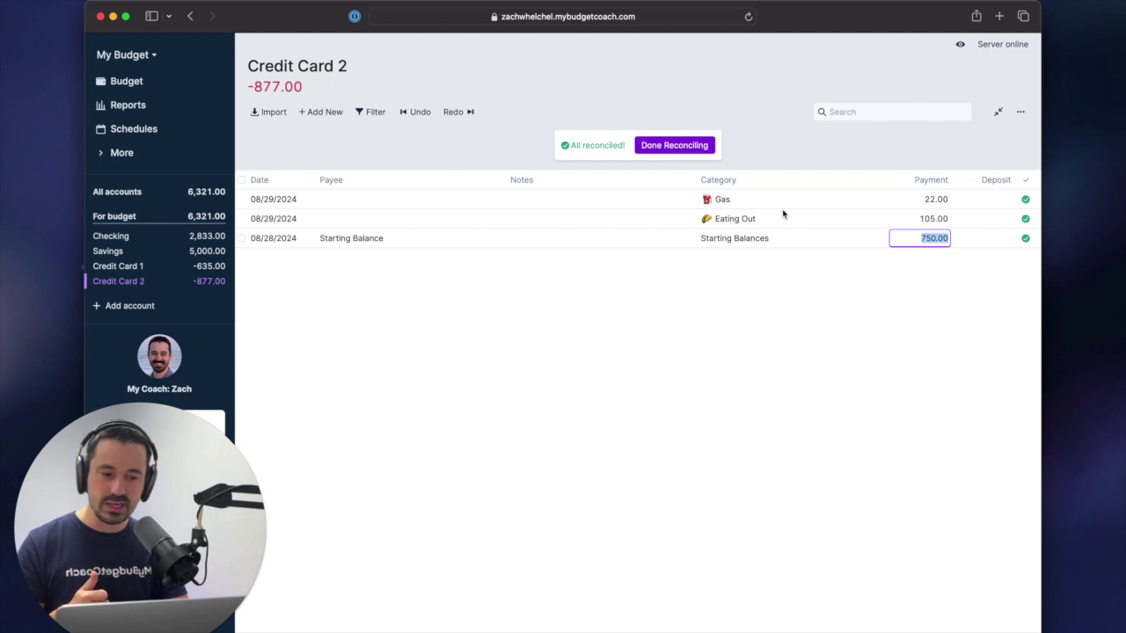
{"action": "left_click", "coordinate": [677, 146]}
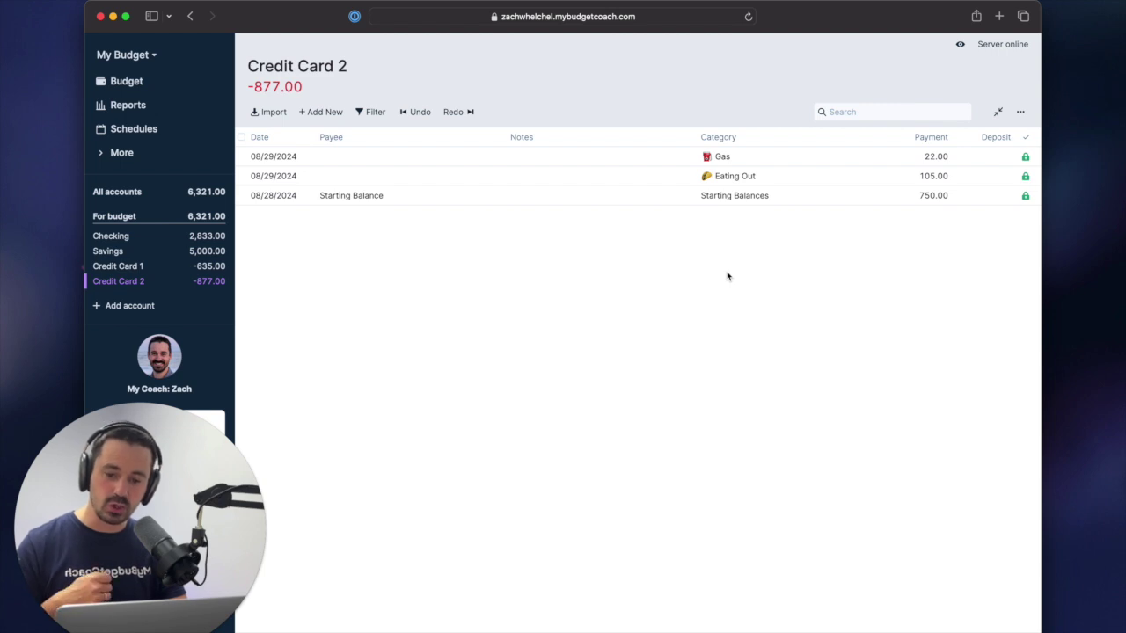
- Return to the August budget and cover the Eating Out overspending from the Groceries category
{"action": "left_click", "coordinate": [160, 82]}
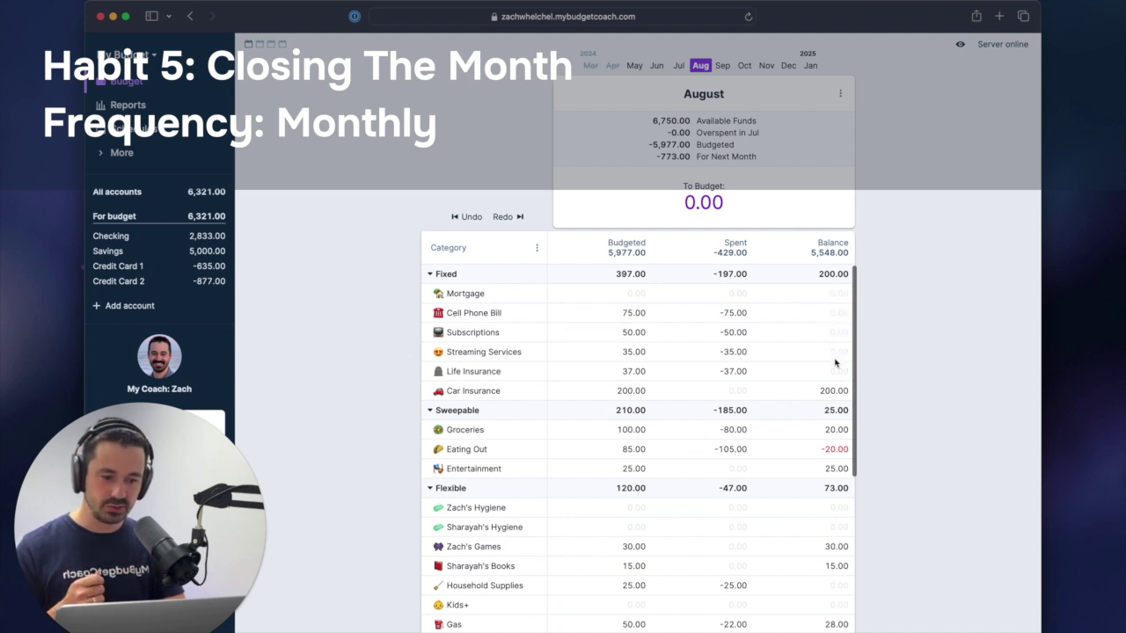
{"action": "scroll", "coordinate": [810, 370], "scroll_direction": "down", "scroll_amount": 1}
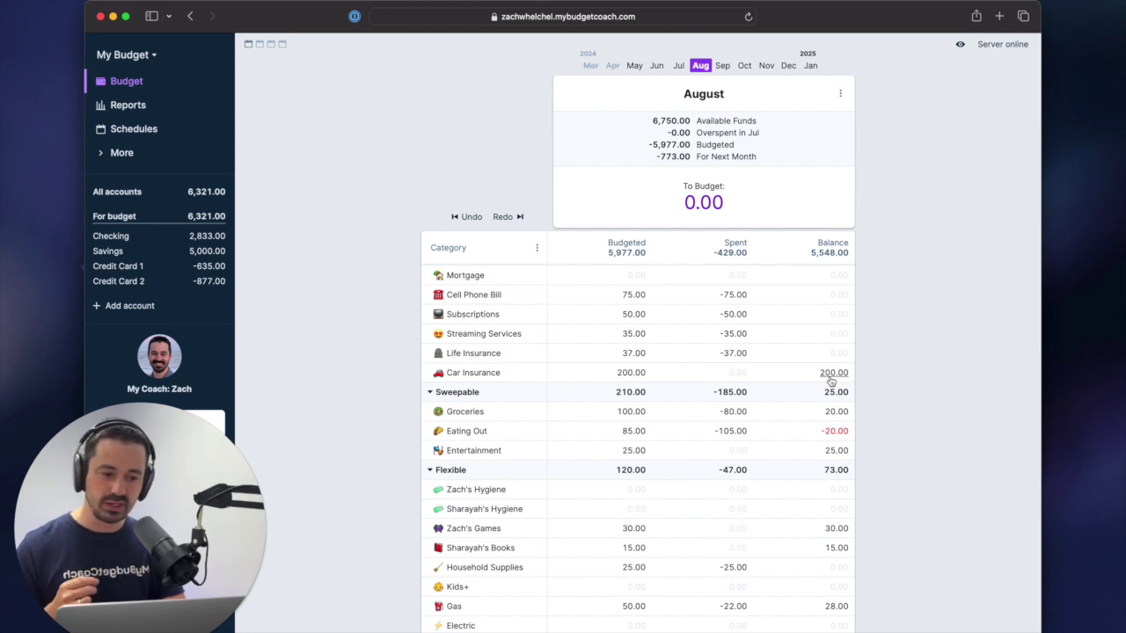
{"action": "scroll", "coordinate": [831, 380], "scroll_direction": "down", "scroll_amount": 1}
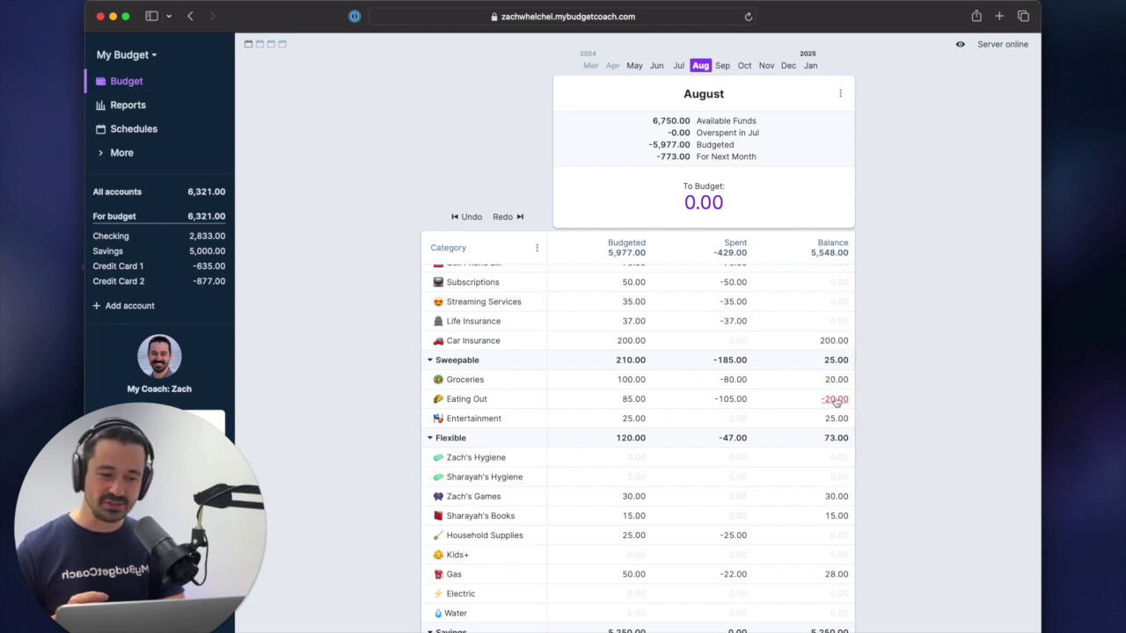
{"action": "left_click", "coordinate": [835, 400]}
{"action": "left_click", "coordinate": [821, 418]}
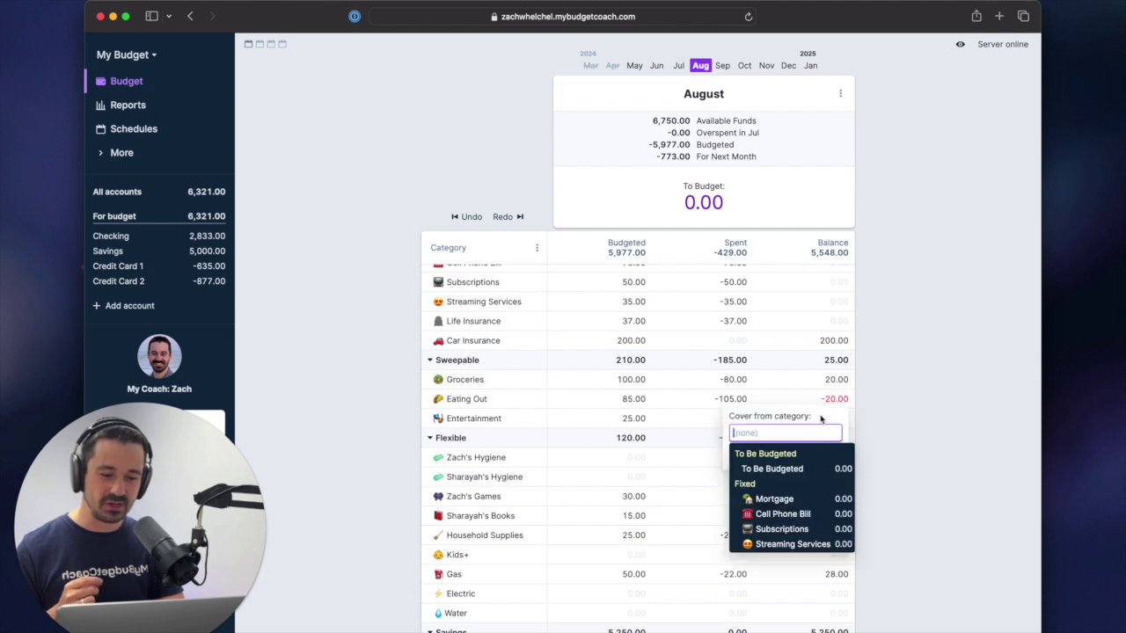
{"action": "scroll", "coordinate": [816, 511], "scroll_direction": "down", "scroll_amount": 2}
{"action": "scroll", "coordinate": [816, 512], "scroll_direction": "down", "scroll_amount": 1}
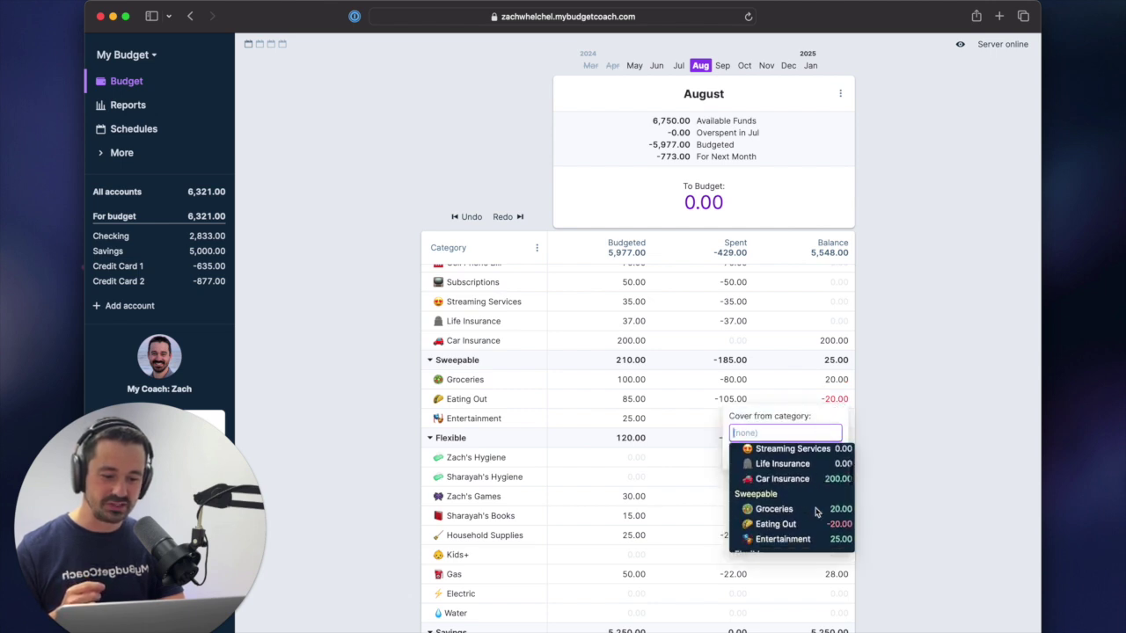
{"action": "left_click", "coordinate": [808, 512]}
{"action": "left_click", "coordinate": [820, 456]}
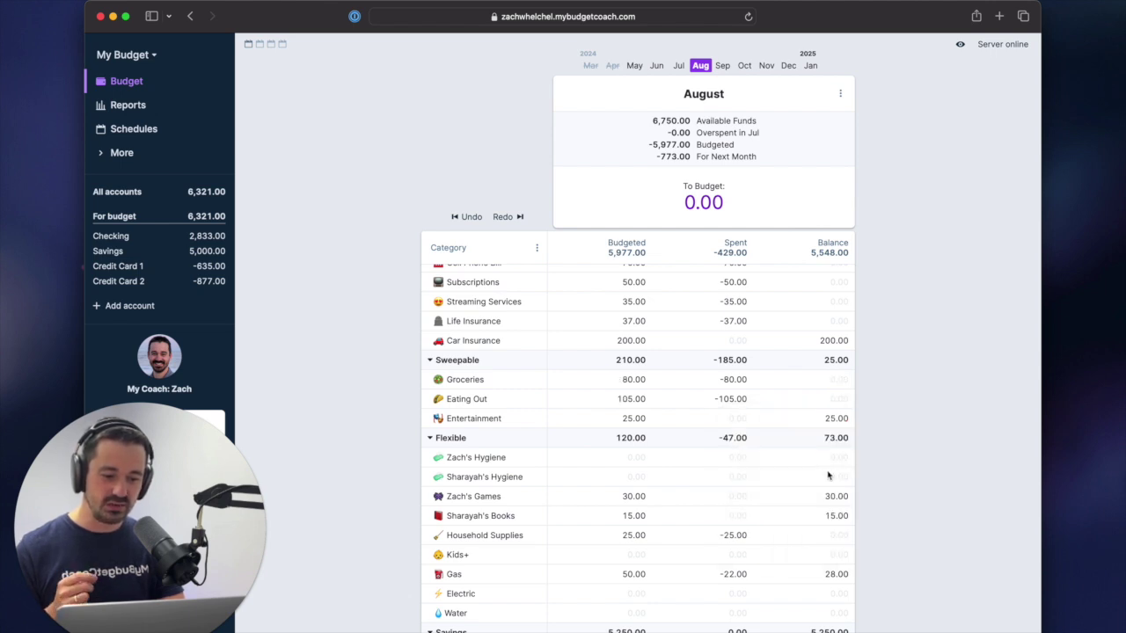
- Transfer the 28.00 left in August's Gas category to Vacation 2024
{"action": "scroll", "coordinate": [830, 422], "scroll_direction": "down", "scroll_amount": 1}
{"action": "scroll", "coordinate": [830, 426], "scroll_direction": "down", "scroll_amount": 1}
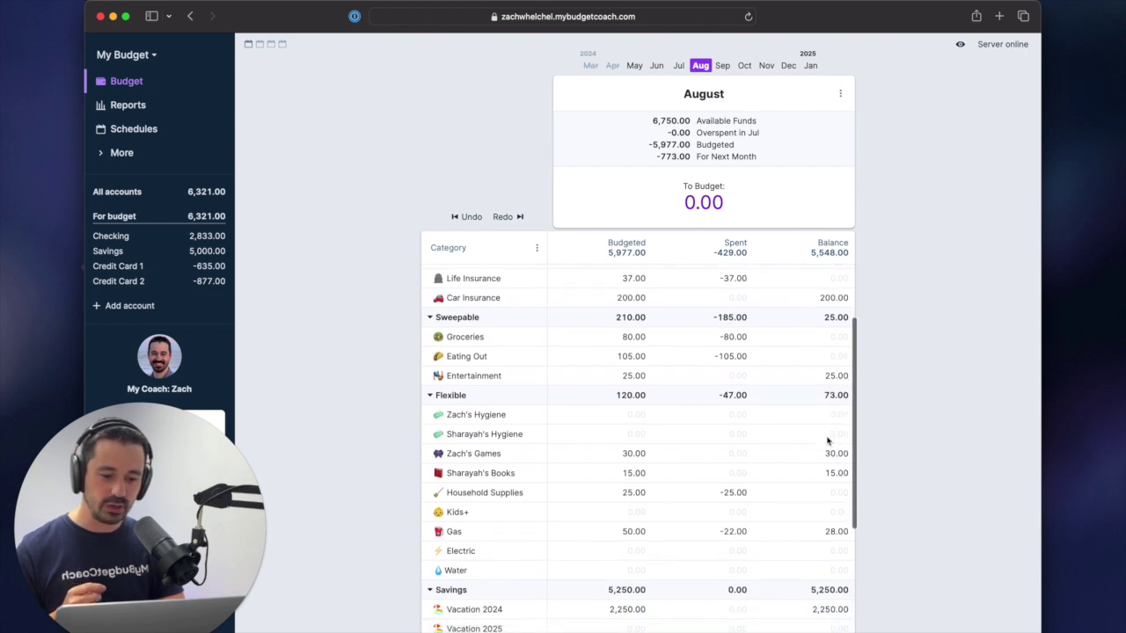
{"action": "scroll", "coordinate": [832, 440], "scroll_direction": "down", "scroll_amount": 3}
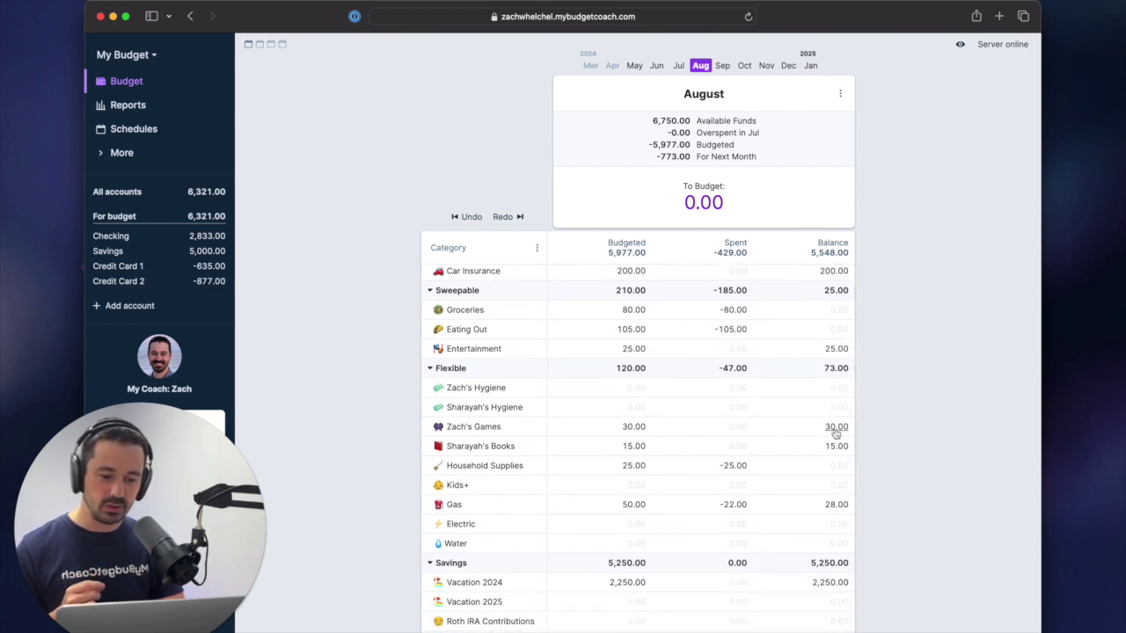
{"action": "scroll", "coordinate": [837, 453], "scroll_direction": "down", "scroll_amount": 3}
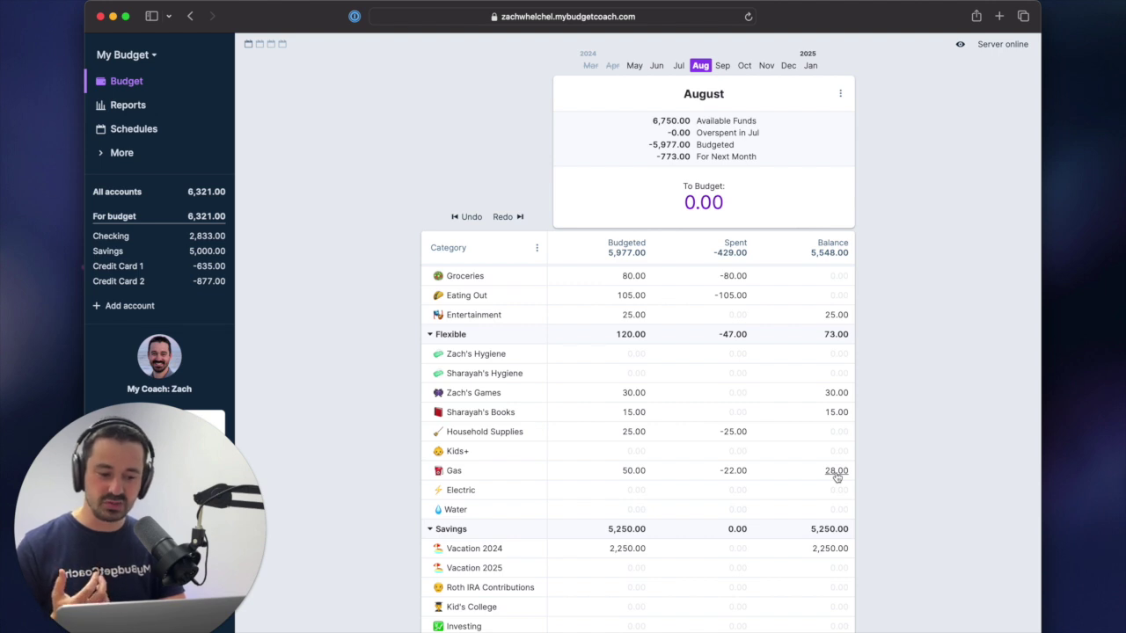
{"action": "scroll", "coordinate": [837, 475], "scroll_direction": "down", "scroll_amount": 1}
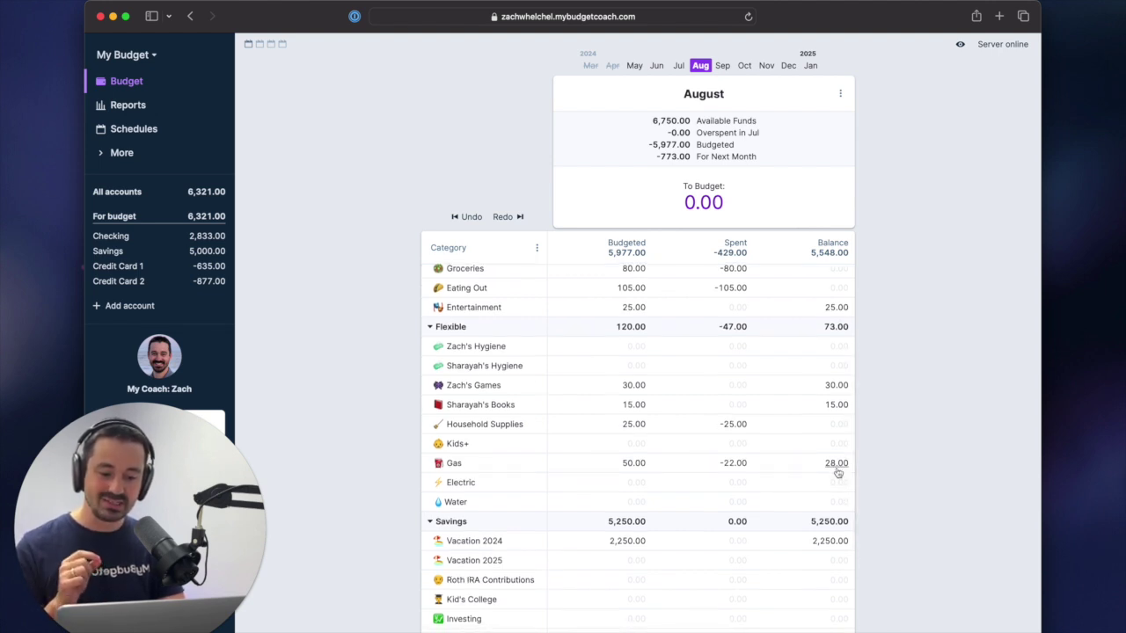
{"action": "scroll", "coordinate": [836, 472], "scroll_direction": "down", "scroll_amount": 3}
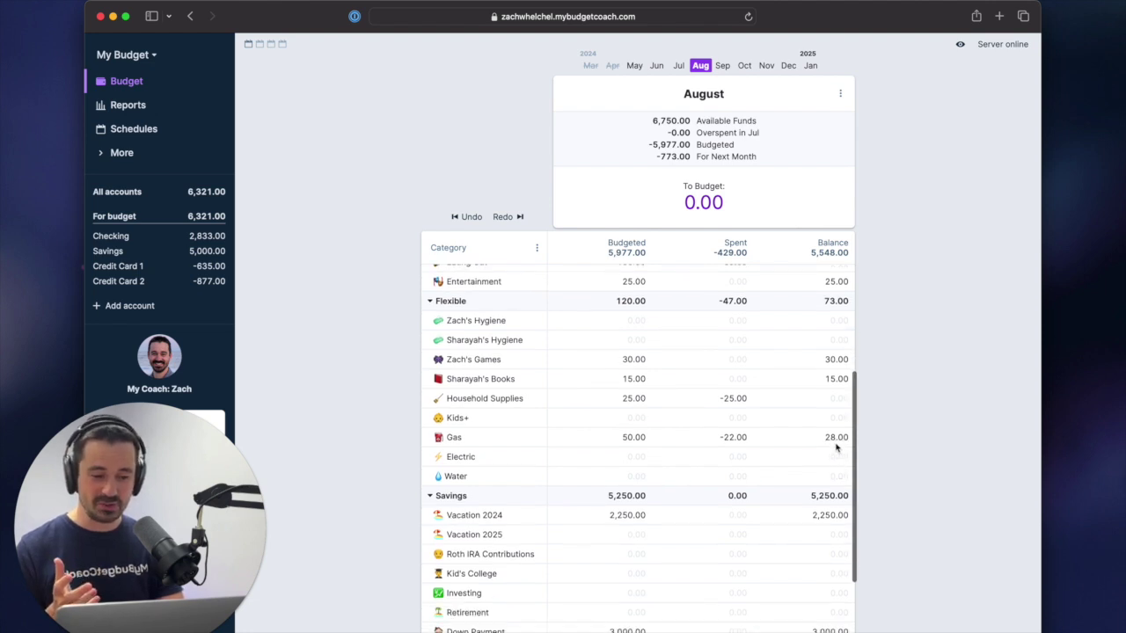
{"action": "left_click", "coordinate": [837, 438]}
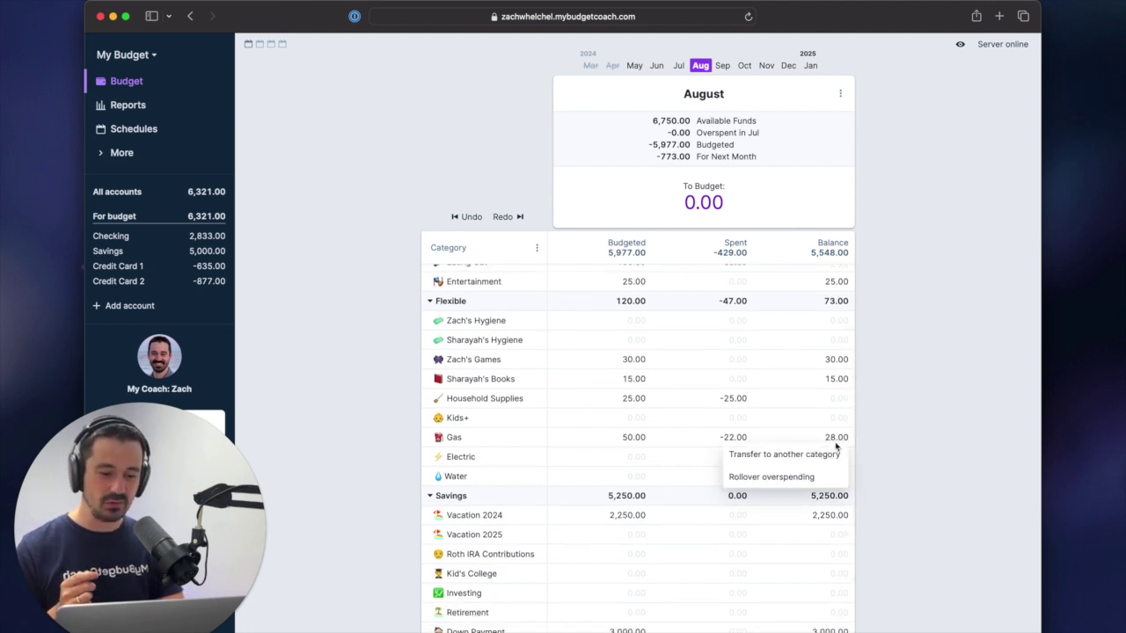
{"action": "left_click", "coordinate": [826, 456]}
{"action": "left_click", "coordinate": [795, 507]}
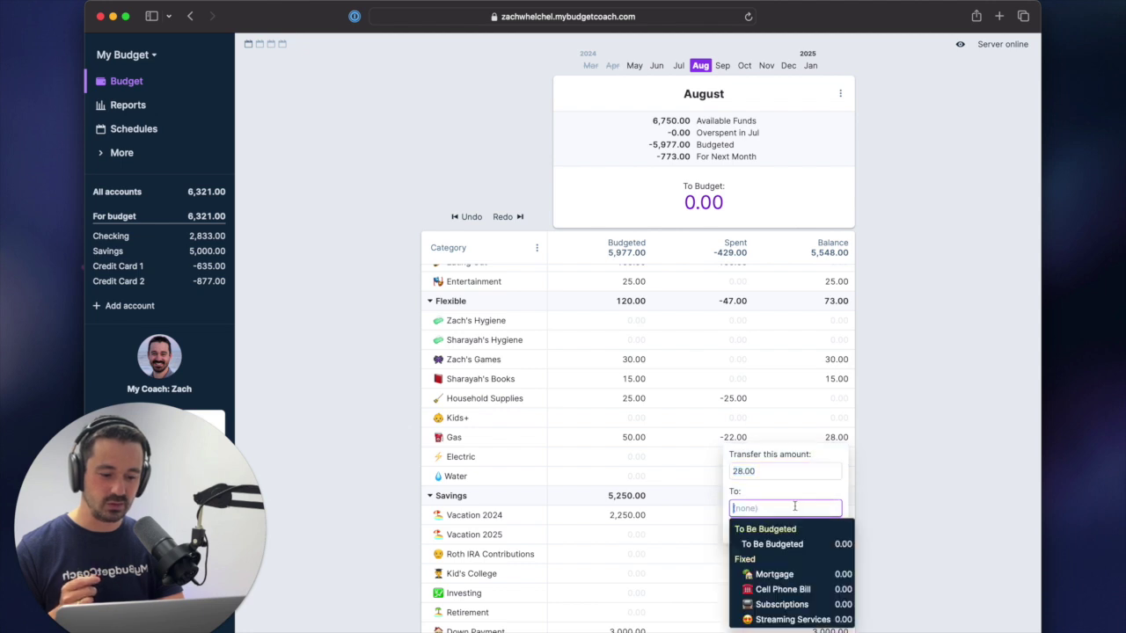
{"action": "scroll", "coordinate": [793, 585], "scroll_direction": "down", "scroll_amount": 3}
{"action": "scroll", "coordinate": [793, 585], "scroll_direction": "down", "scroll_amount": 8}
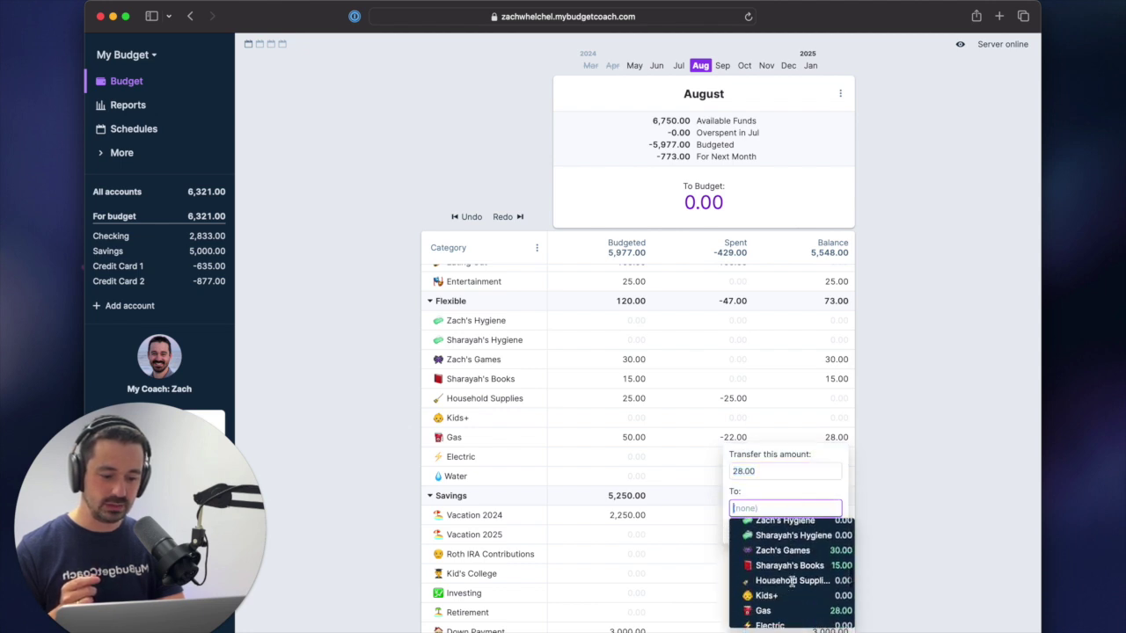
{"action": "left_click", "coordinate": [785, 577]}
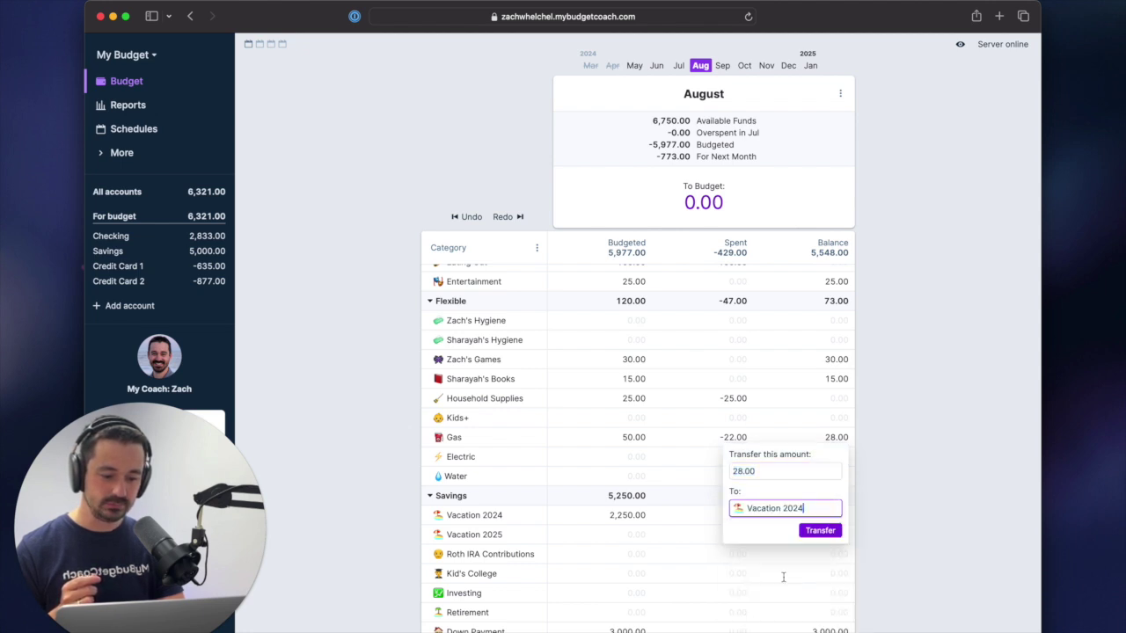
{"action": "left_click", "coordinate": [820, 528]}
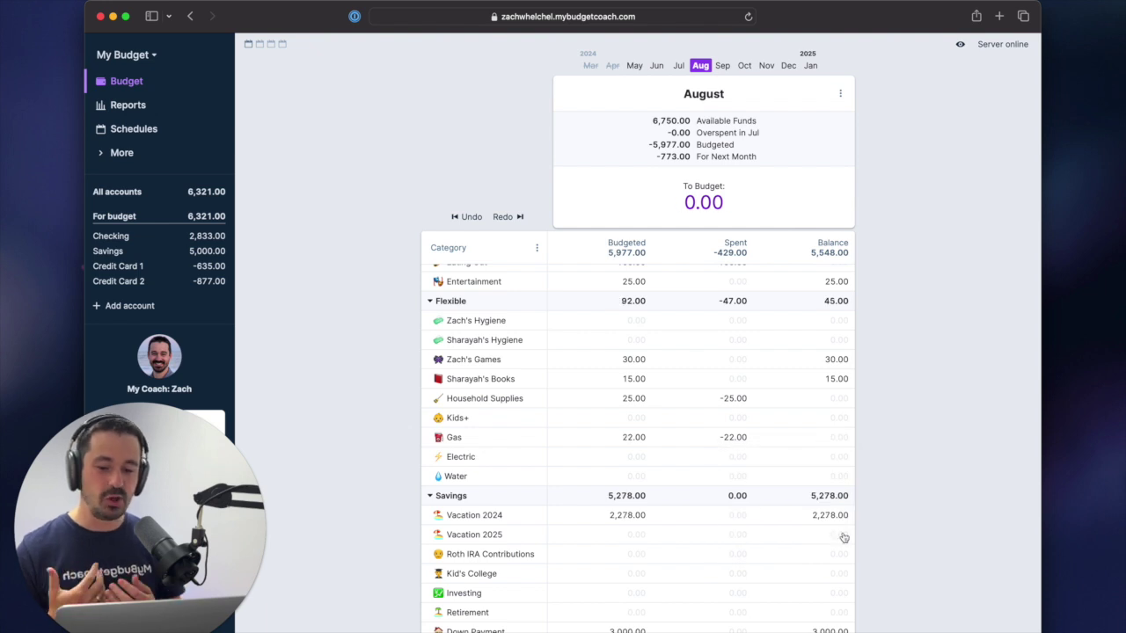